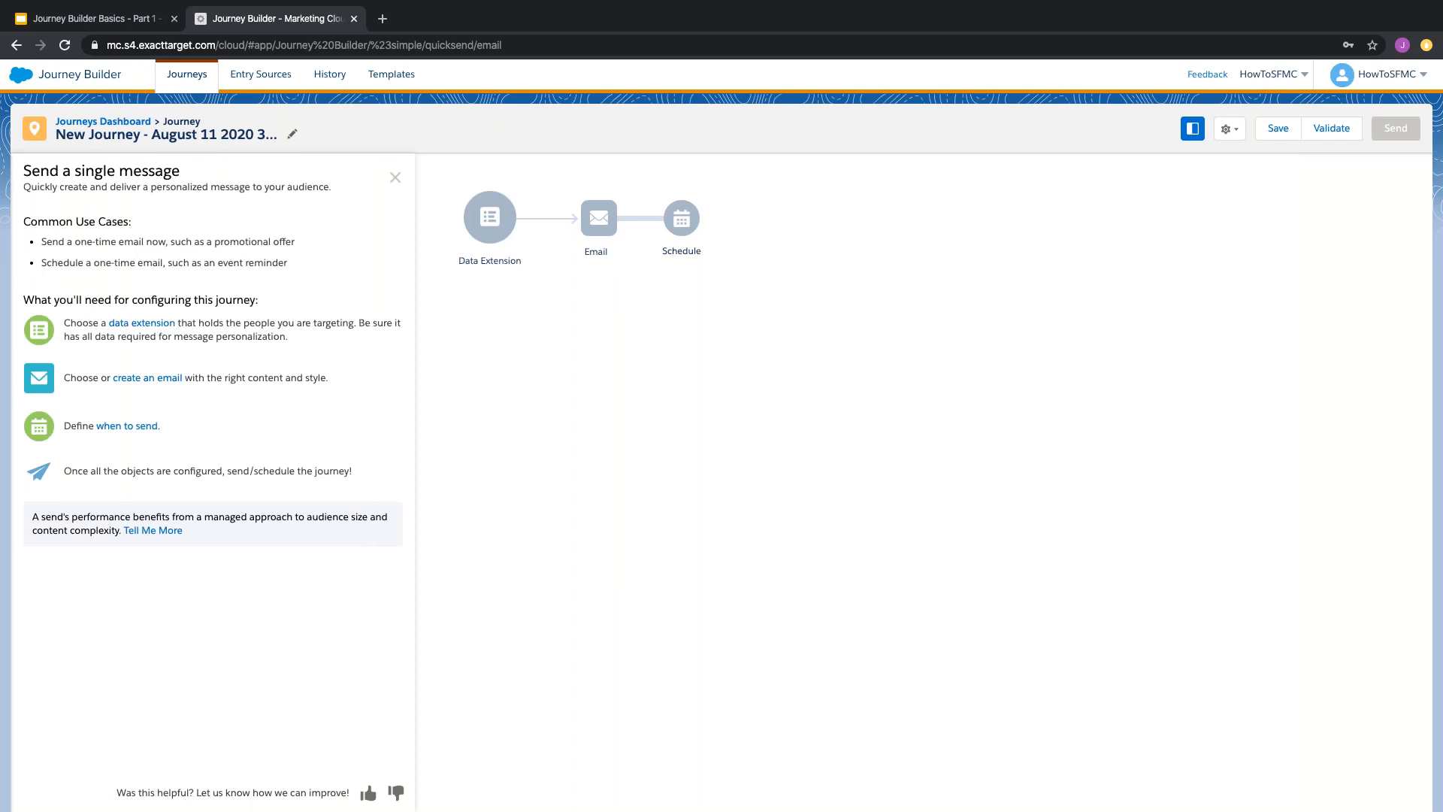
- Set the journey's audience to the LookupAnswers_JourneyBuilder_Week1 data extension from the Week 1 folder, without a contact filter
click(148, 329)
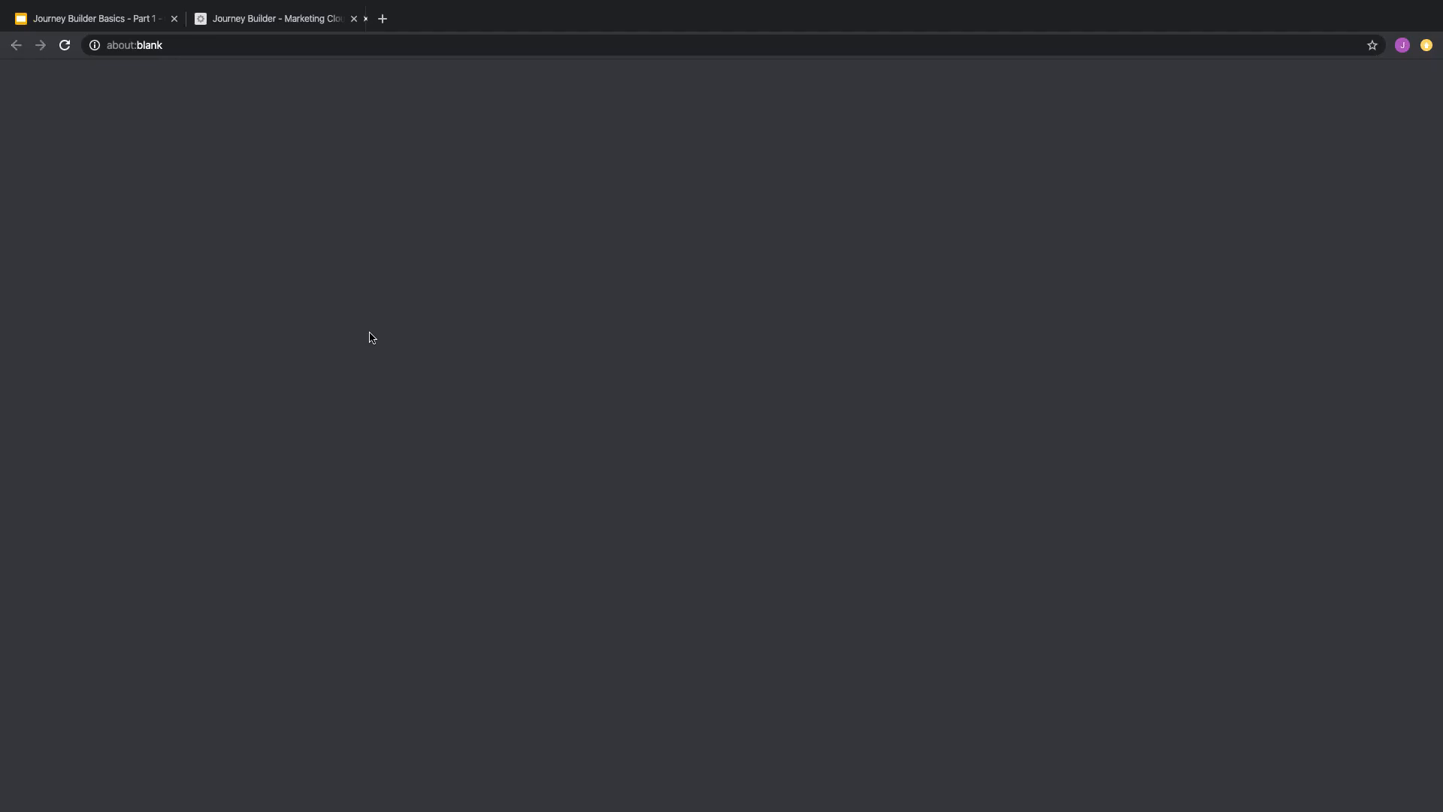
key(super+w)
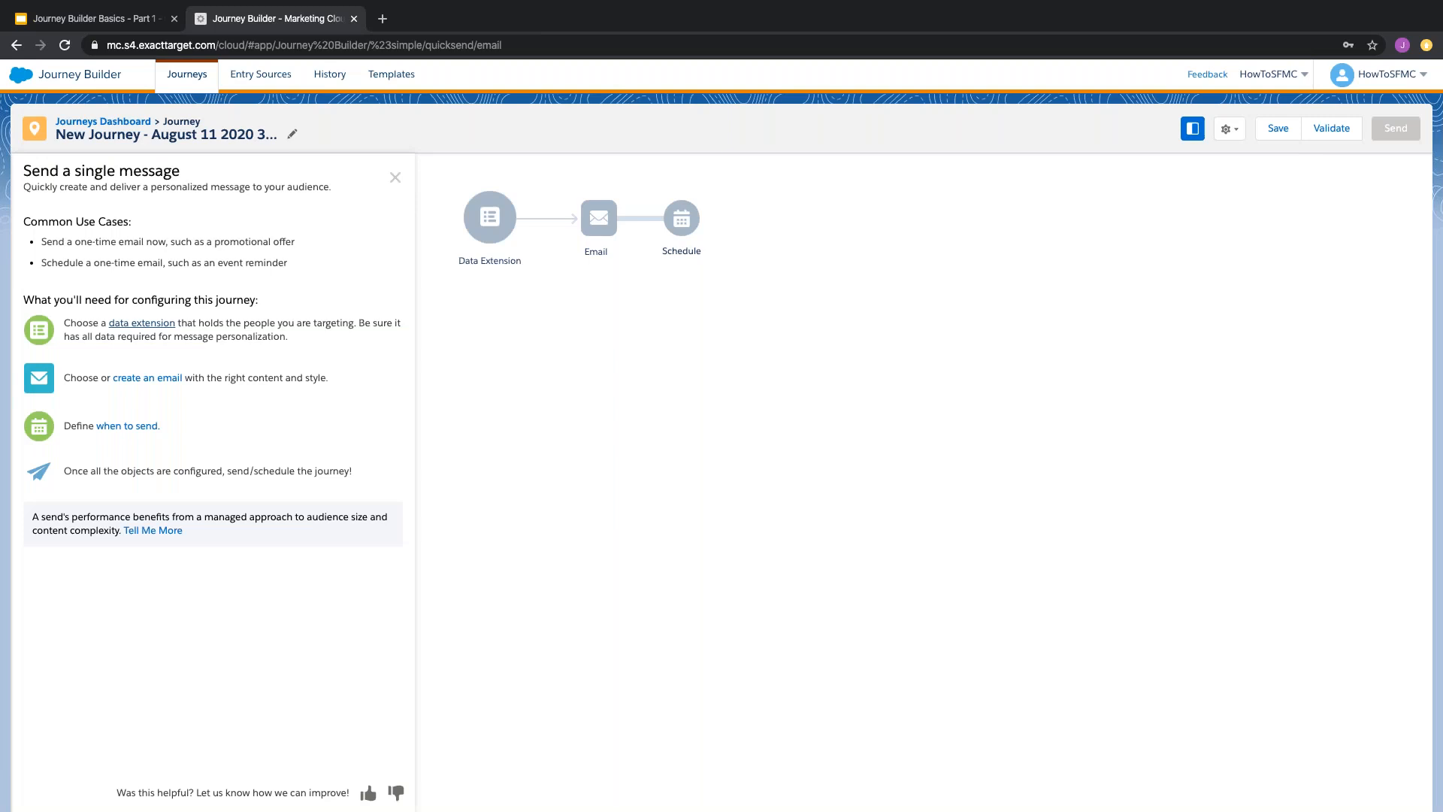
click(396, 178)
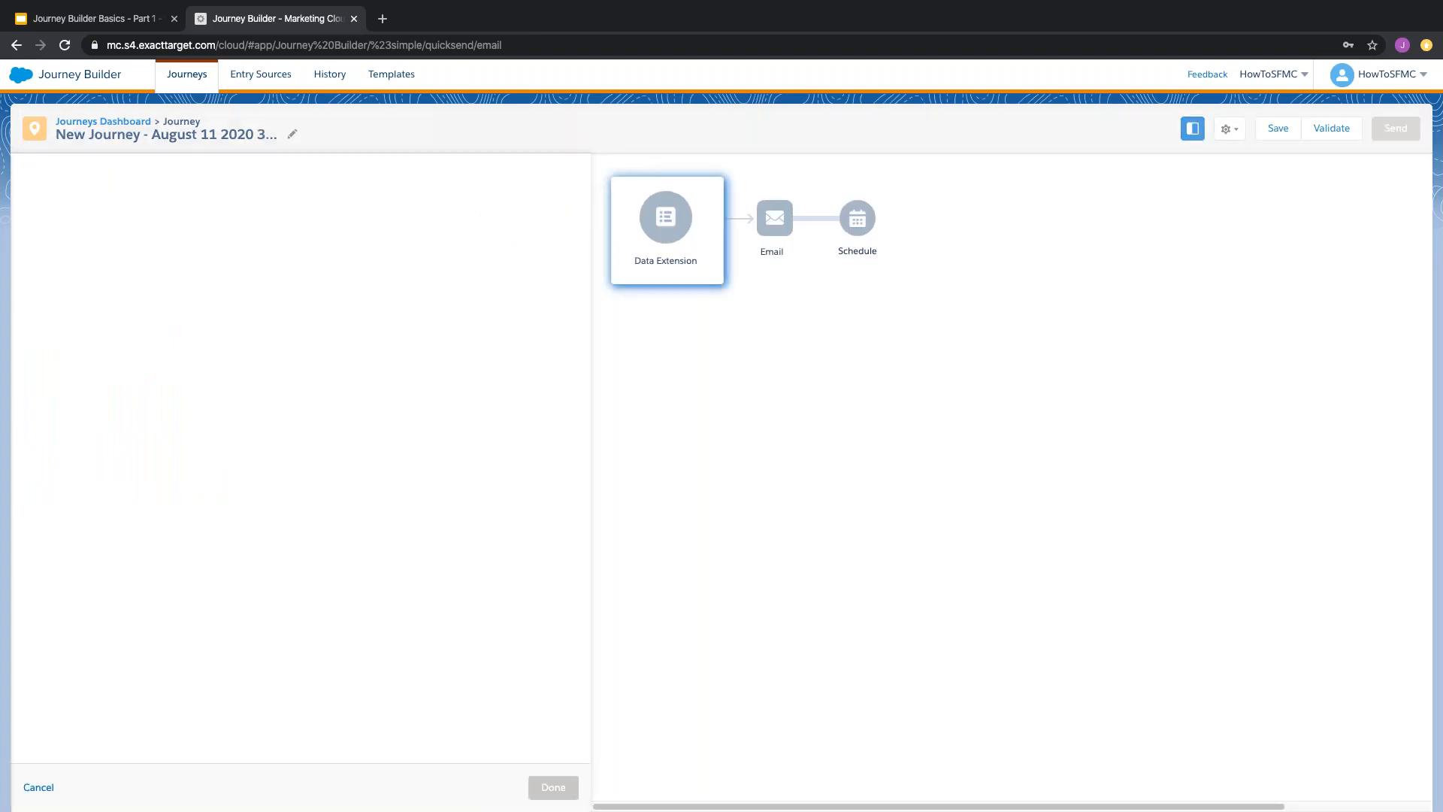
click(314, 455)
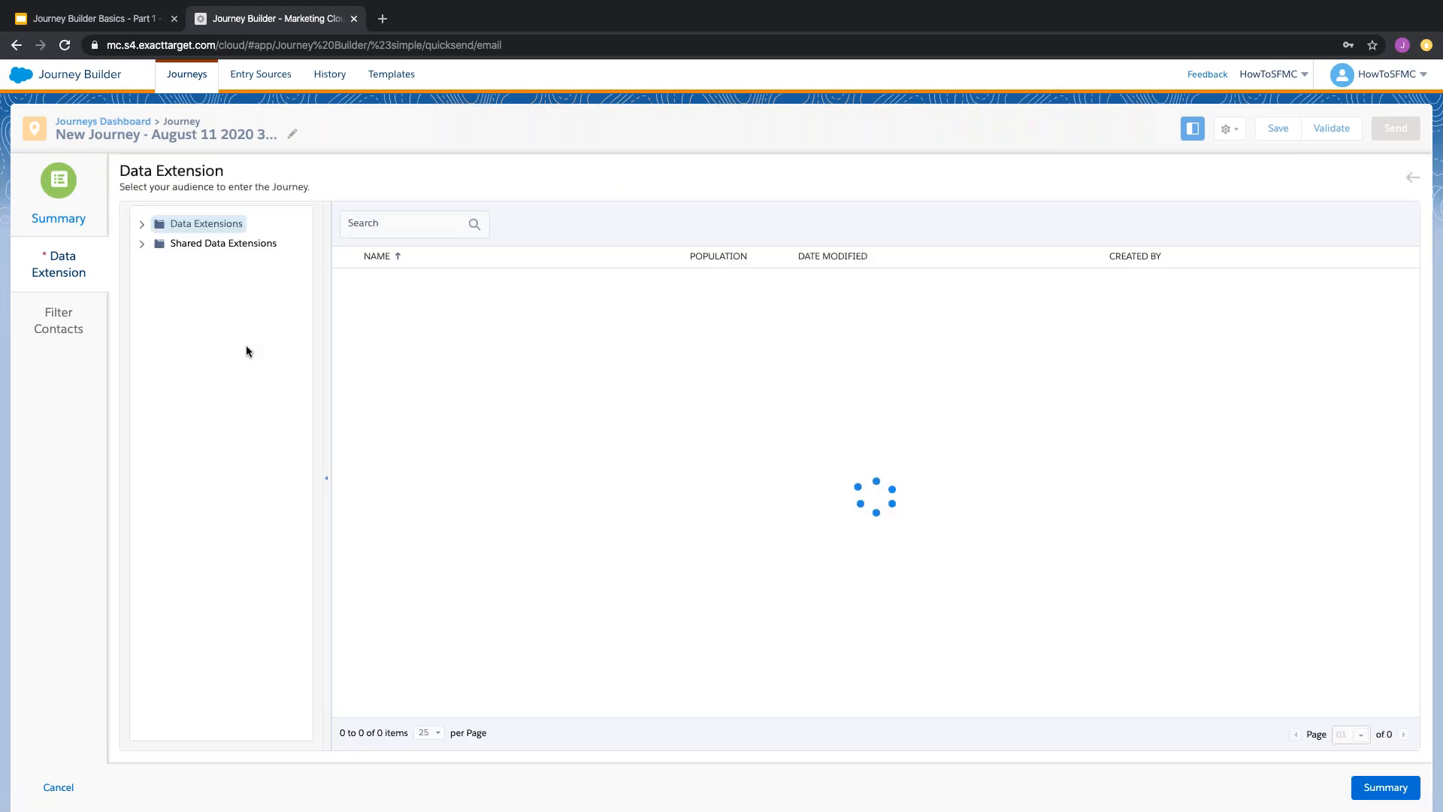
click(142, 224)
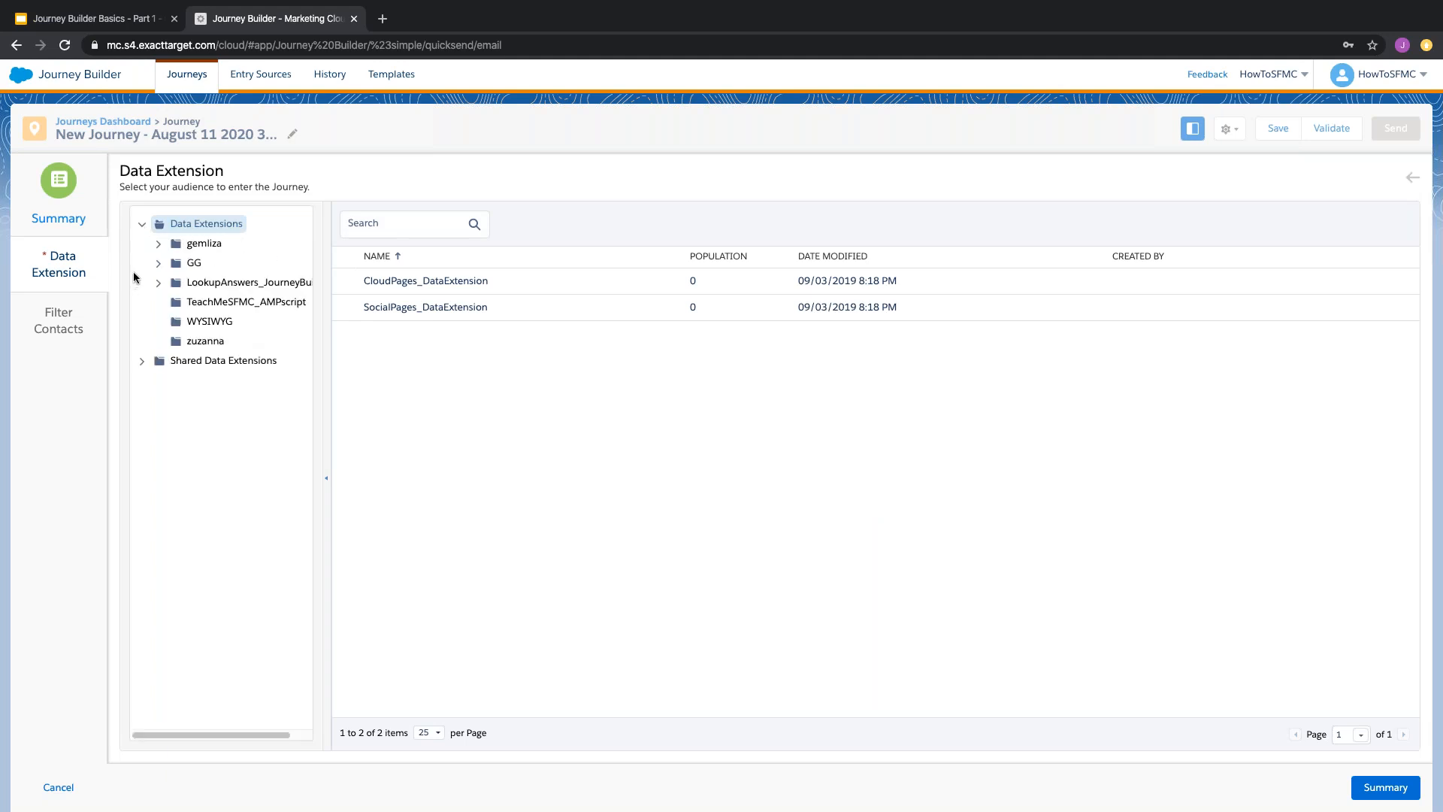
click(298, 289)
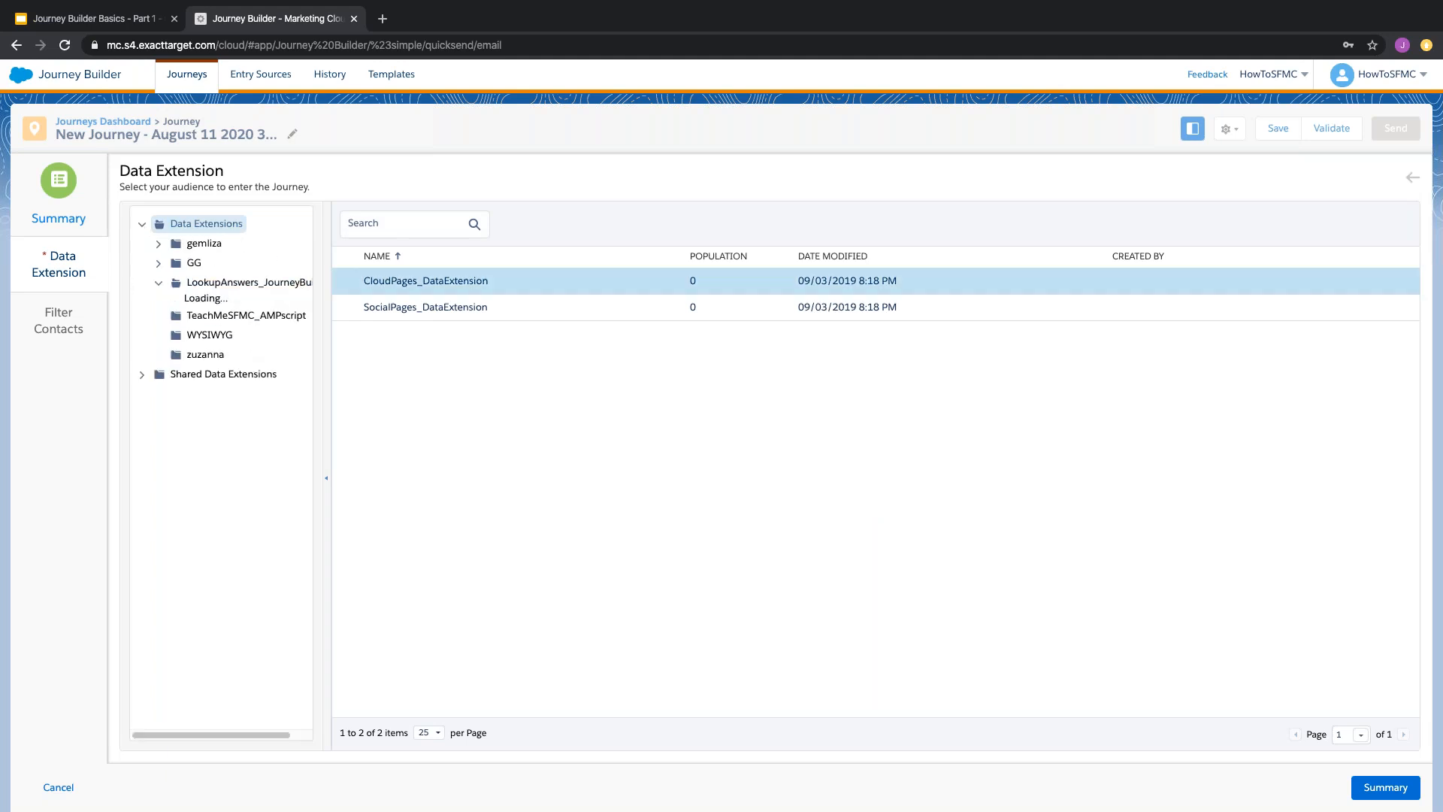
click(231, 303)
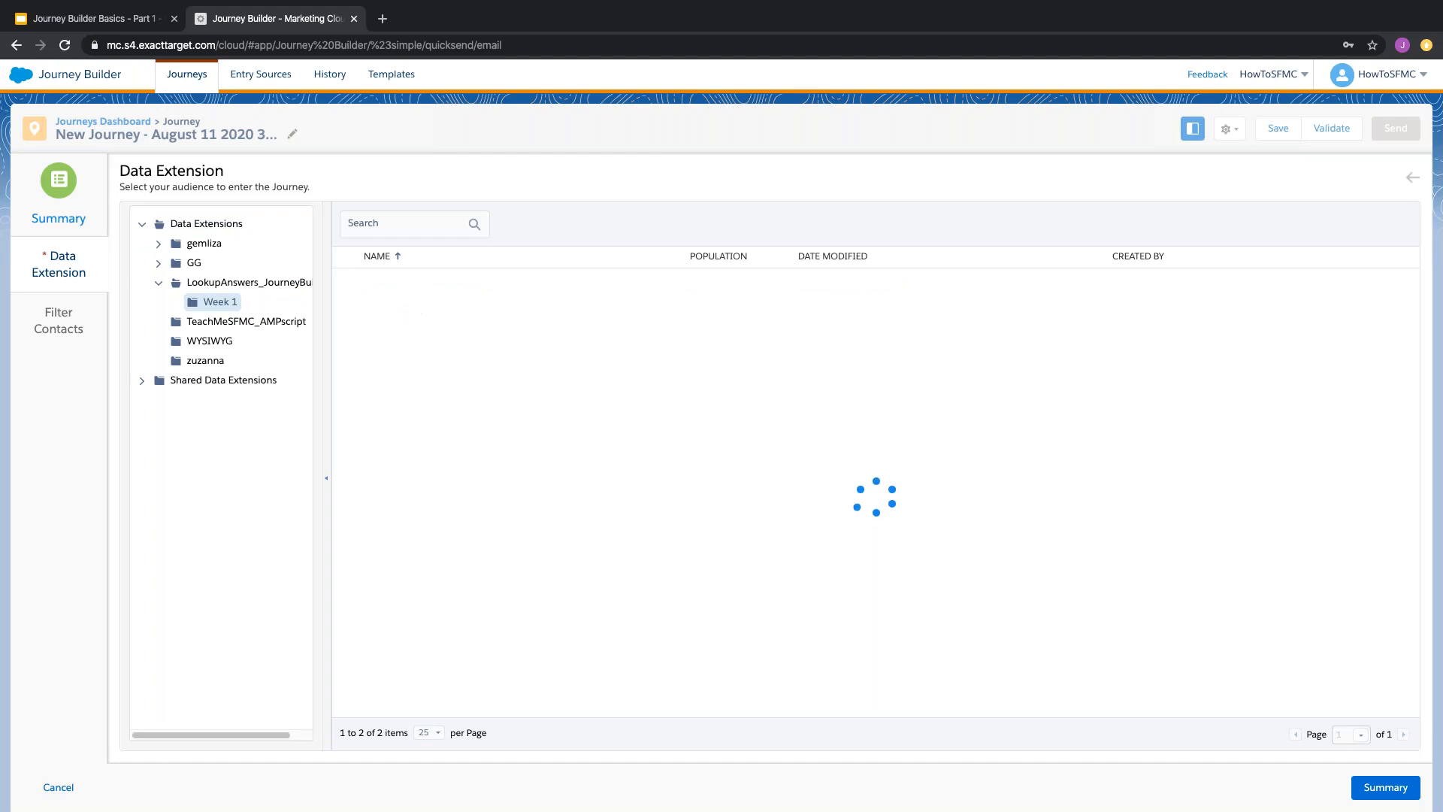
click(454, 286)
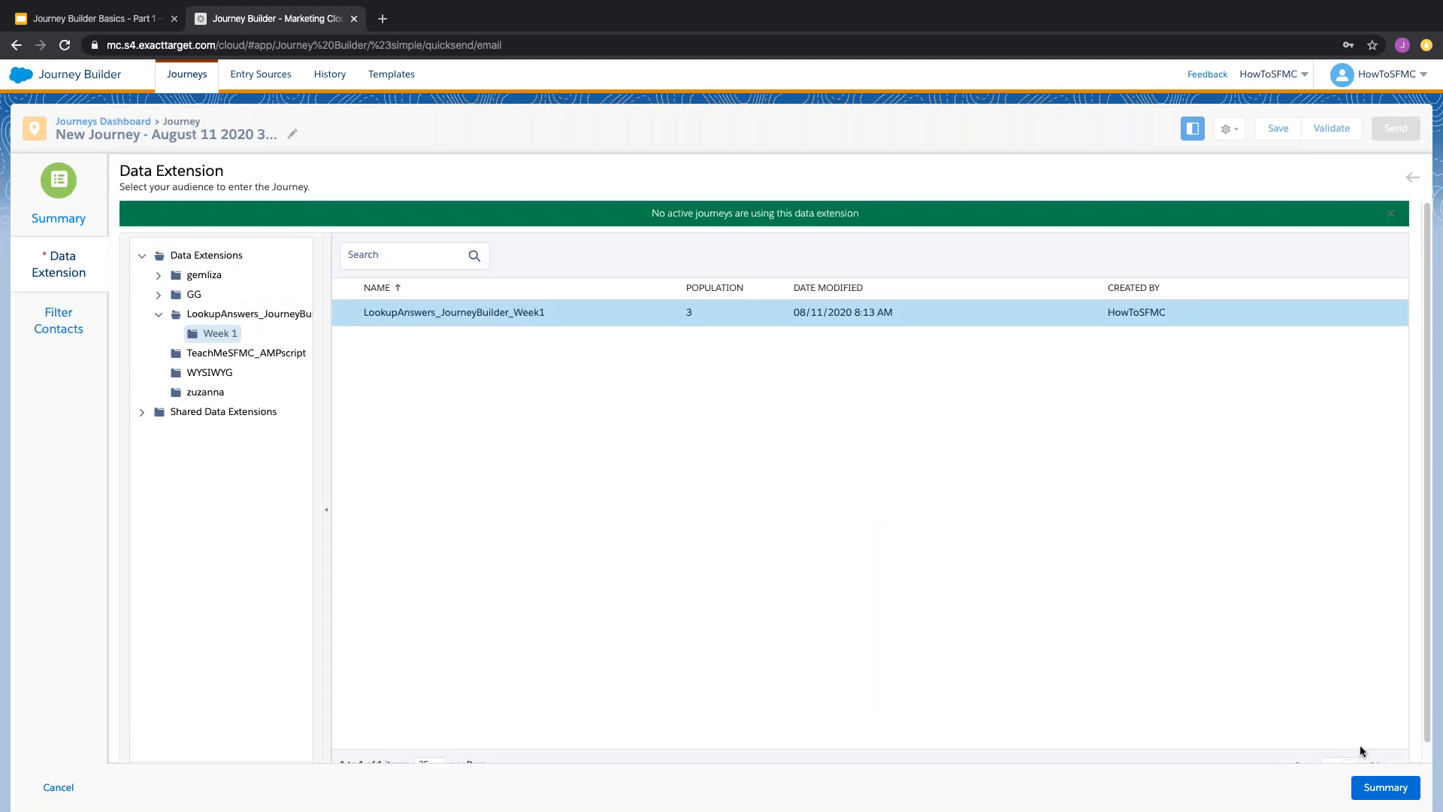
click(1380, 787)
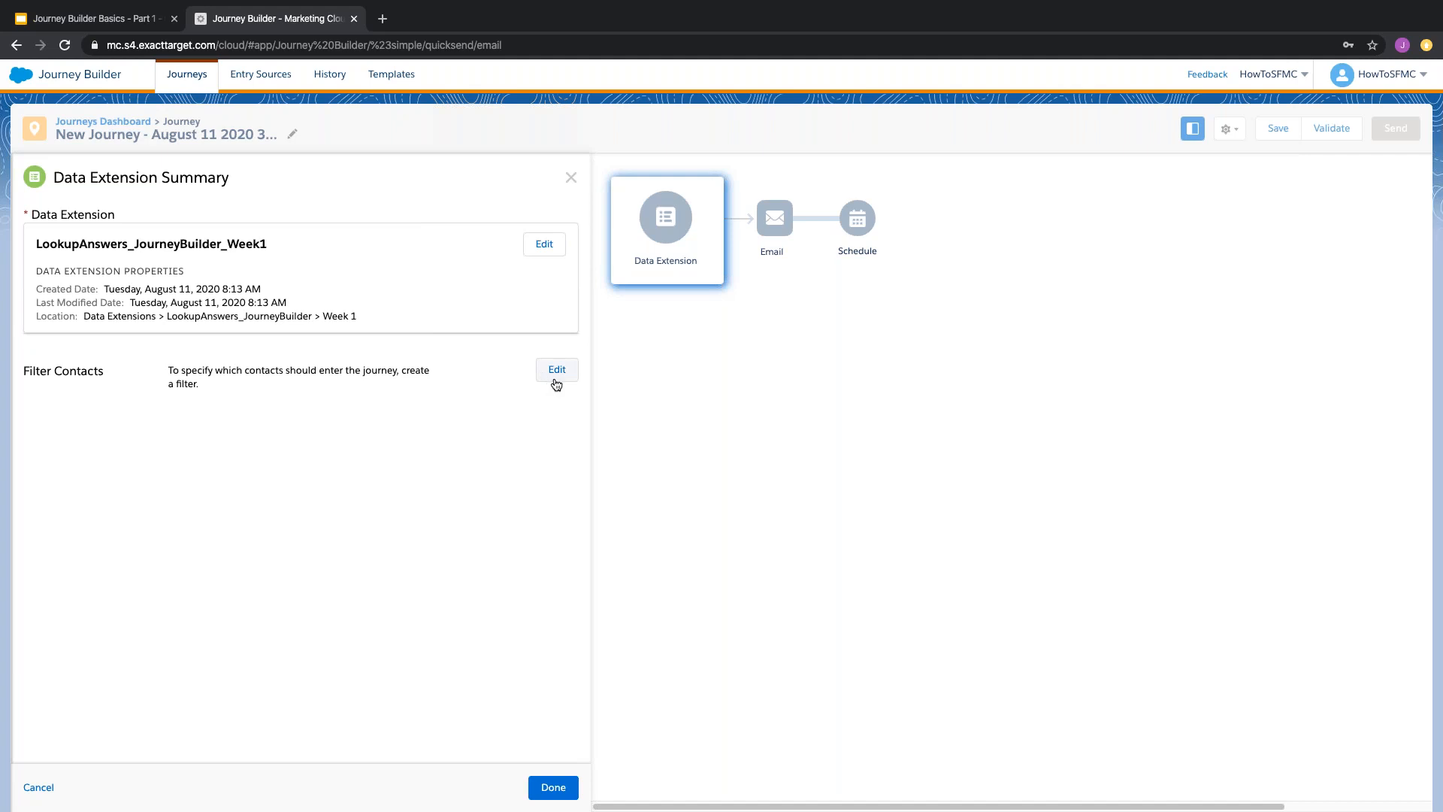
click(553, 788)
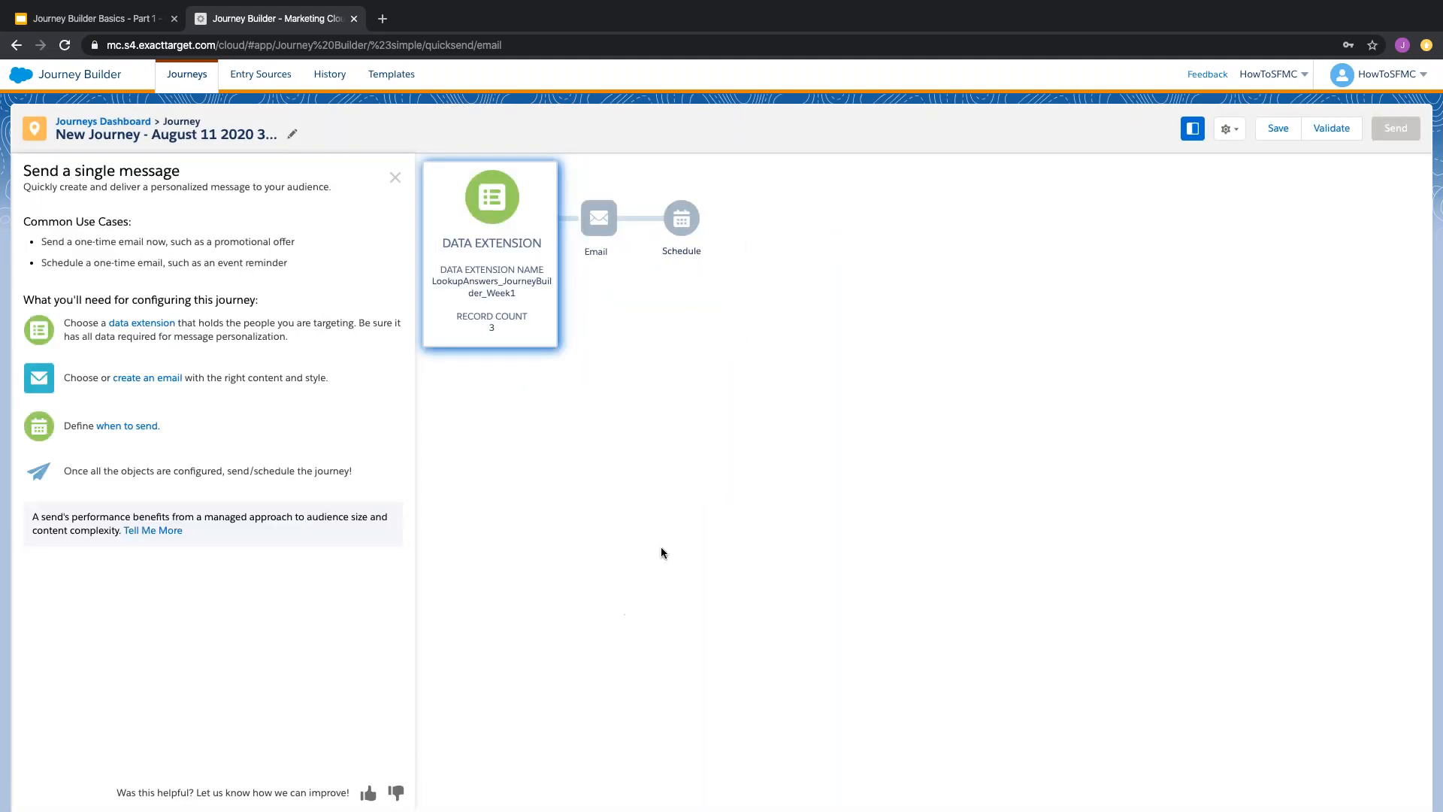
- Assign the existing TeachMeSFMC_SingleSendEmail message from the JourneyBuilder_Basics folder to the journey's email activity
click(636, 250)
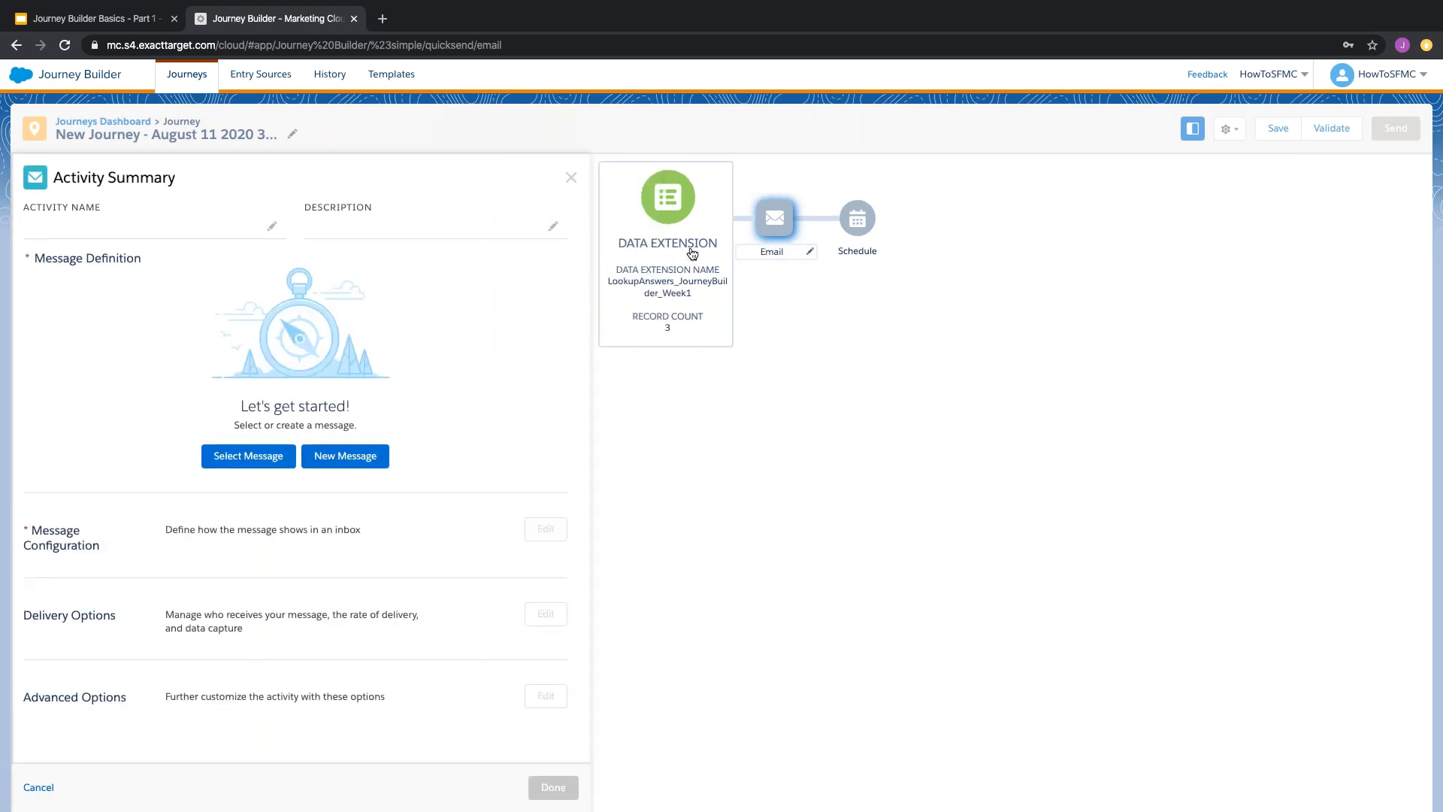
click(264, 461)
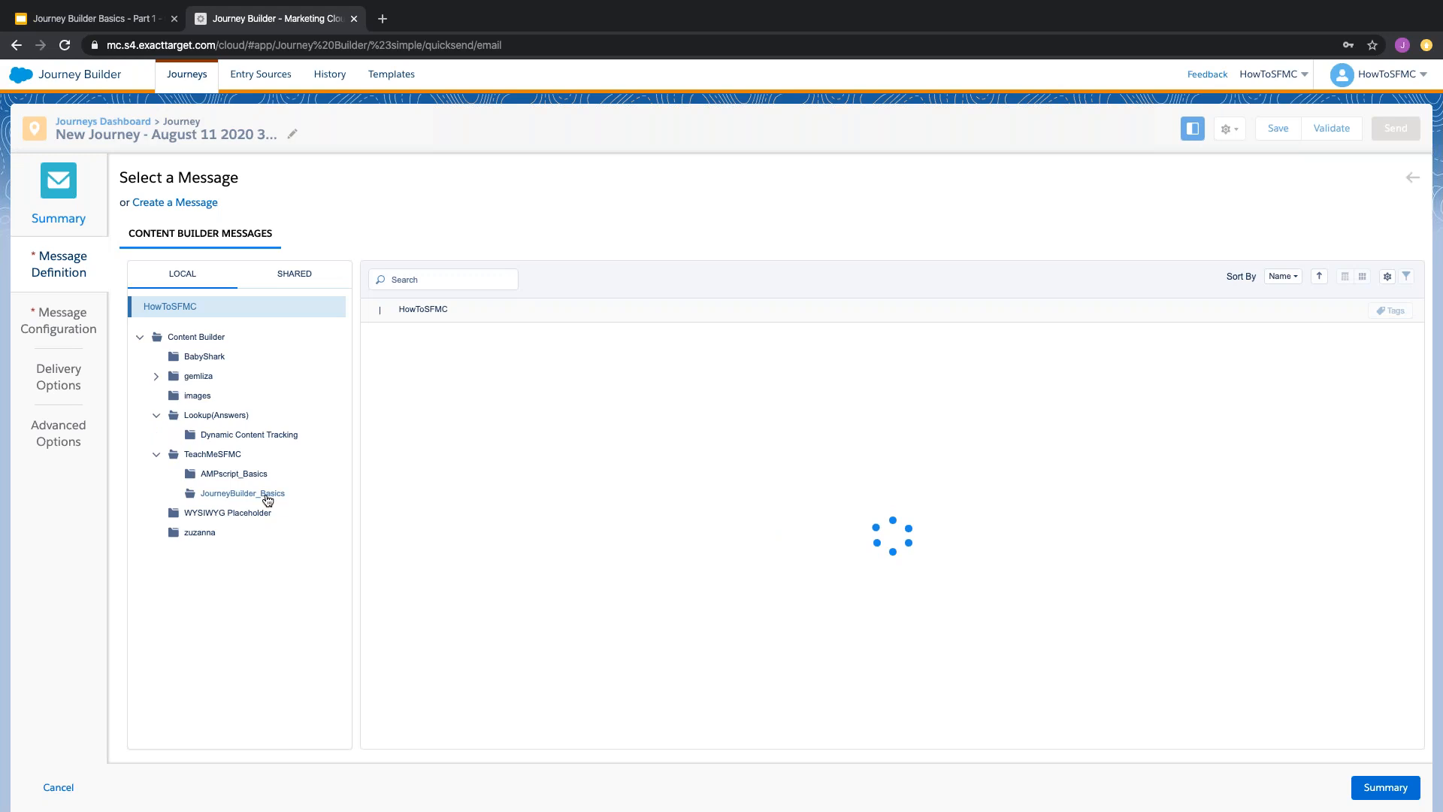
click(269, 496)
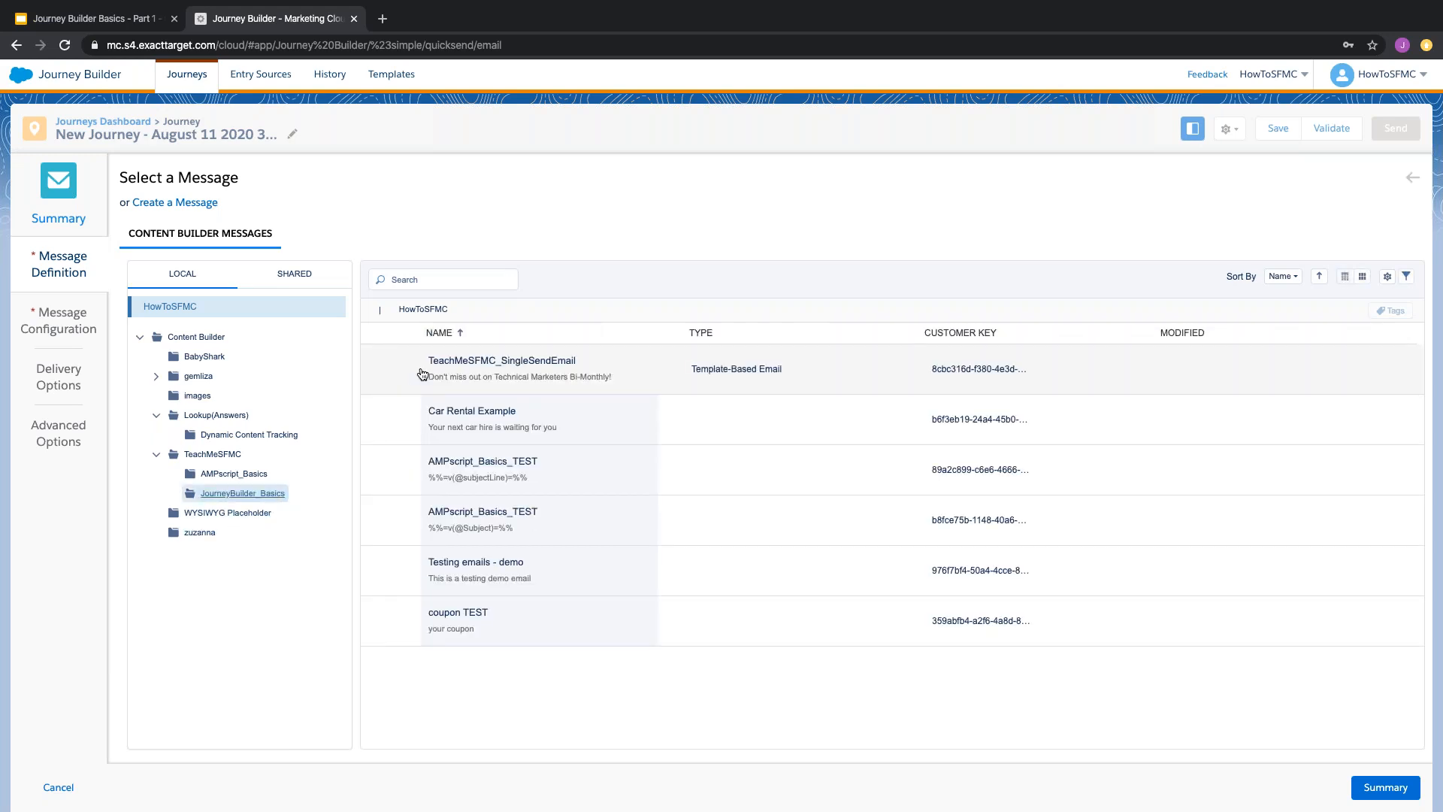
click(437, 375)
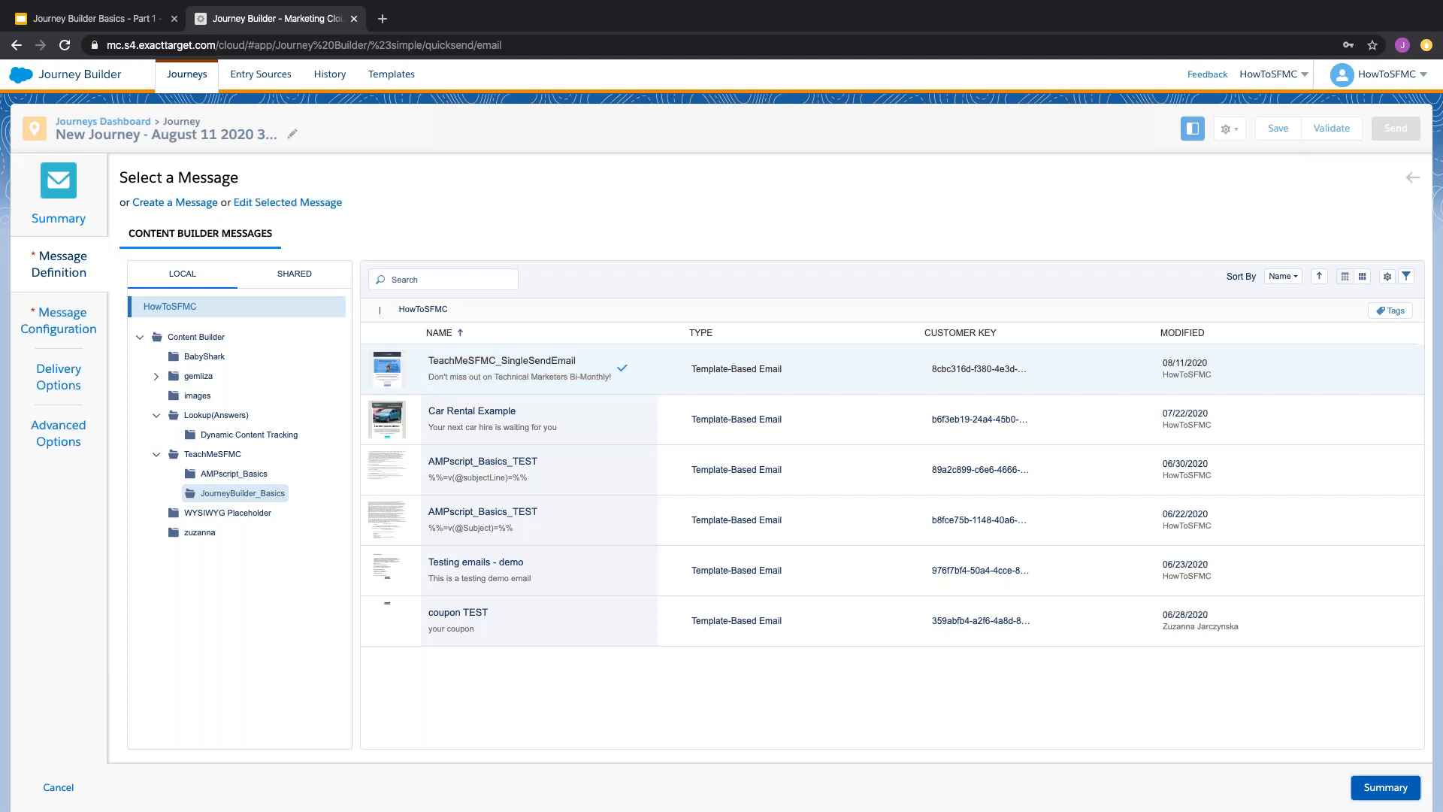
click(1385, 787)
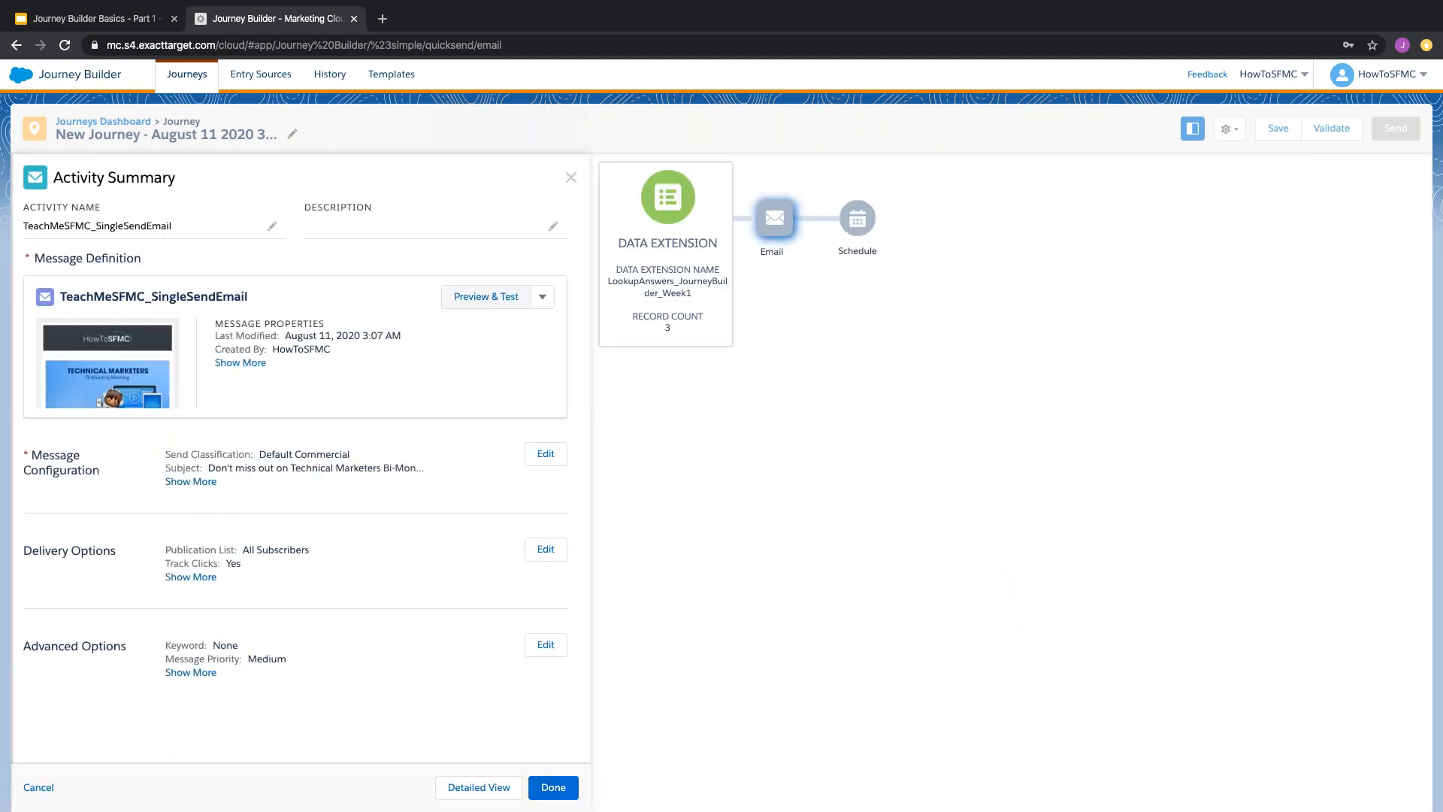
- Preview the layout of the TeachMeSFMC_SingleSendEmail message down to its footer and save the email
click(624, 374)
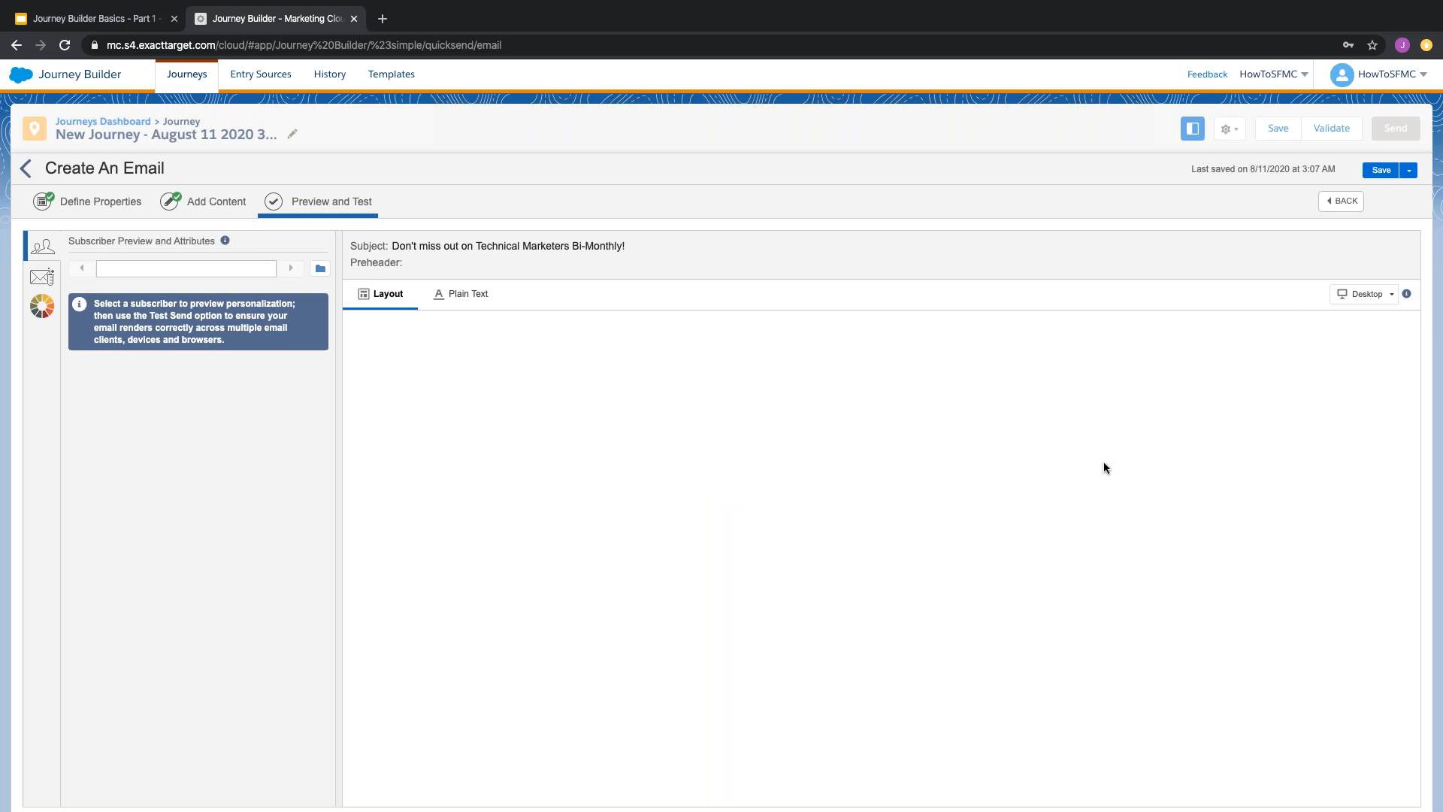
scroll(1187, 595, down, 4)
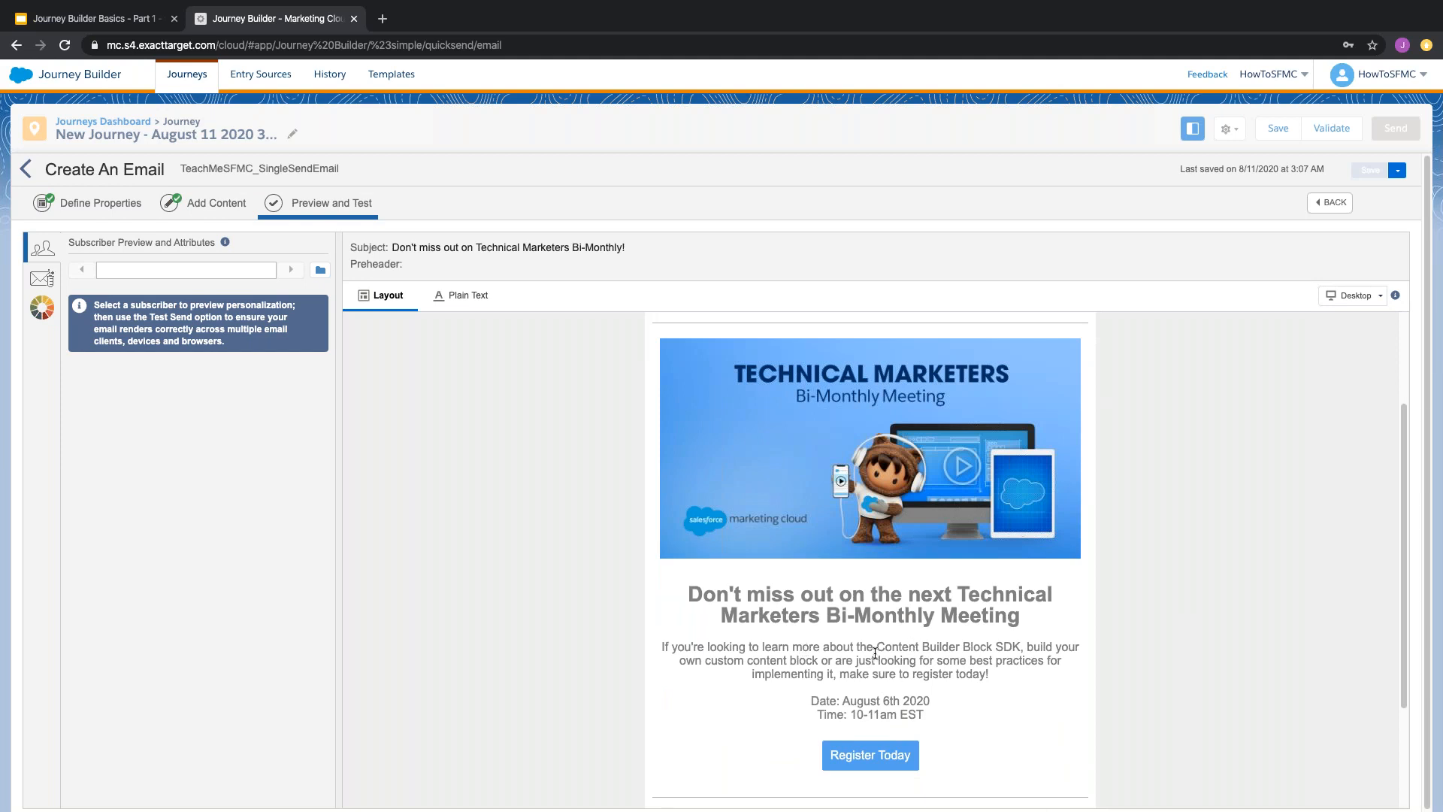
drag(877, 648, 1020, 648)
click(1040, 669)
scroll(847, 693, down, 1)
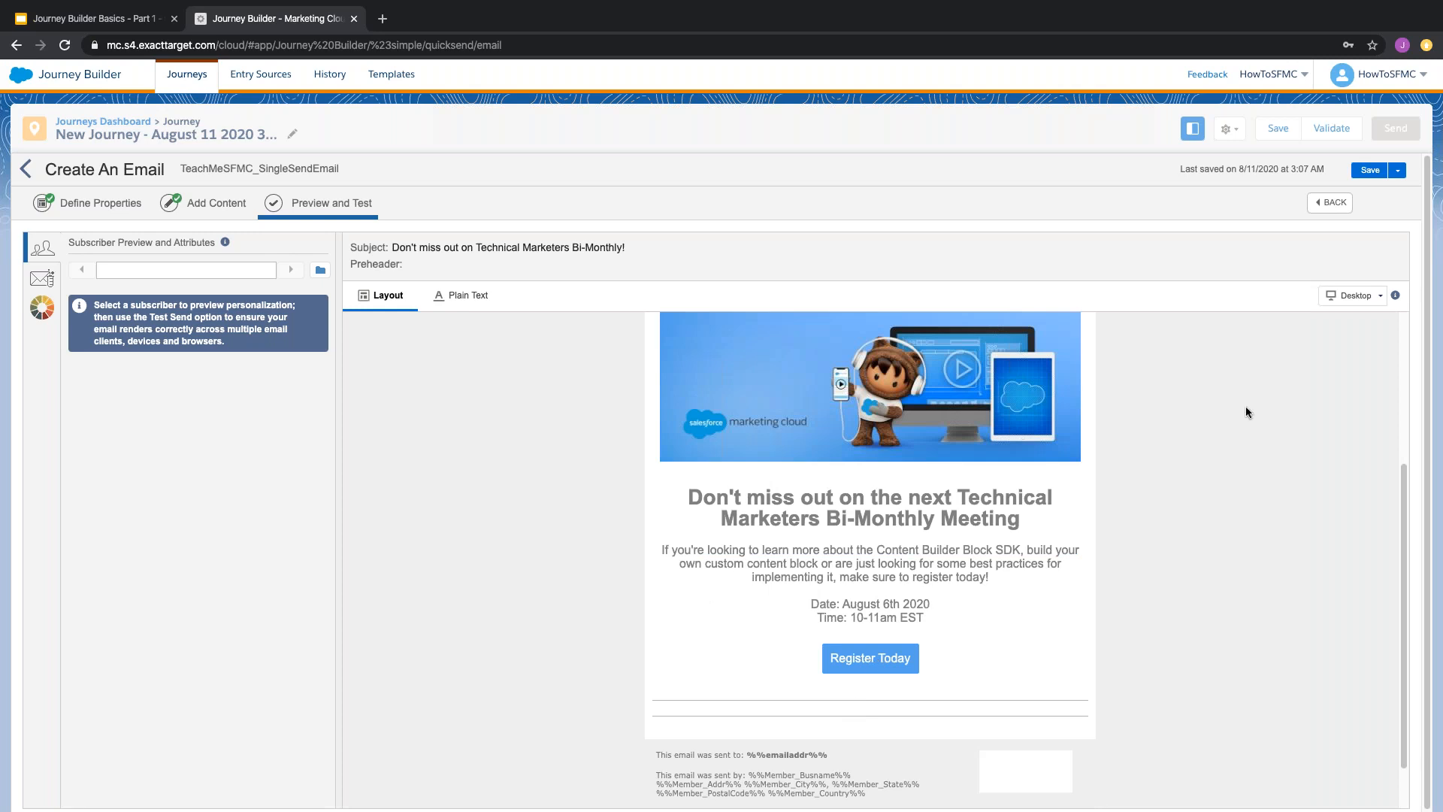
click(1370, 171)
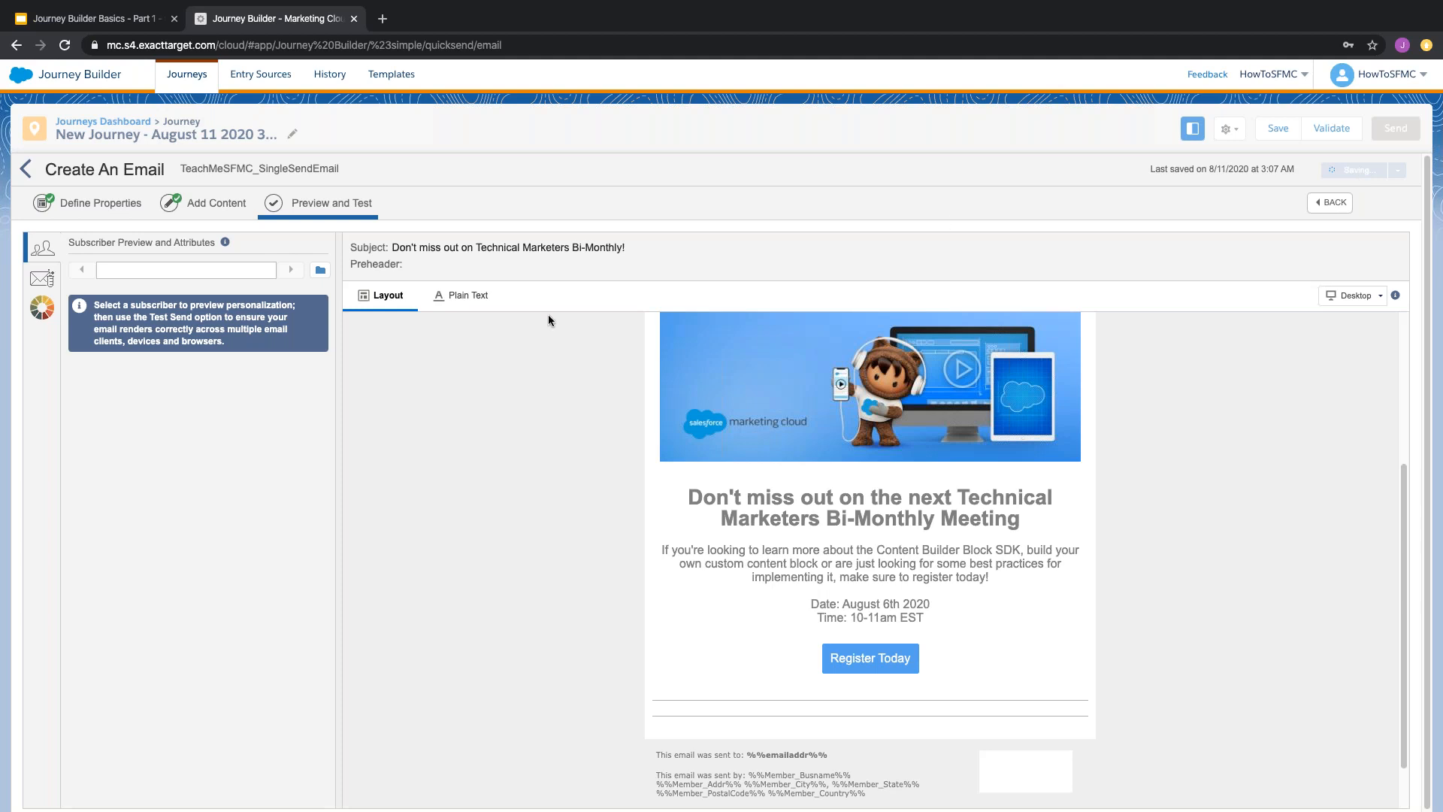
click(26, 168)
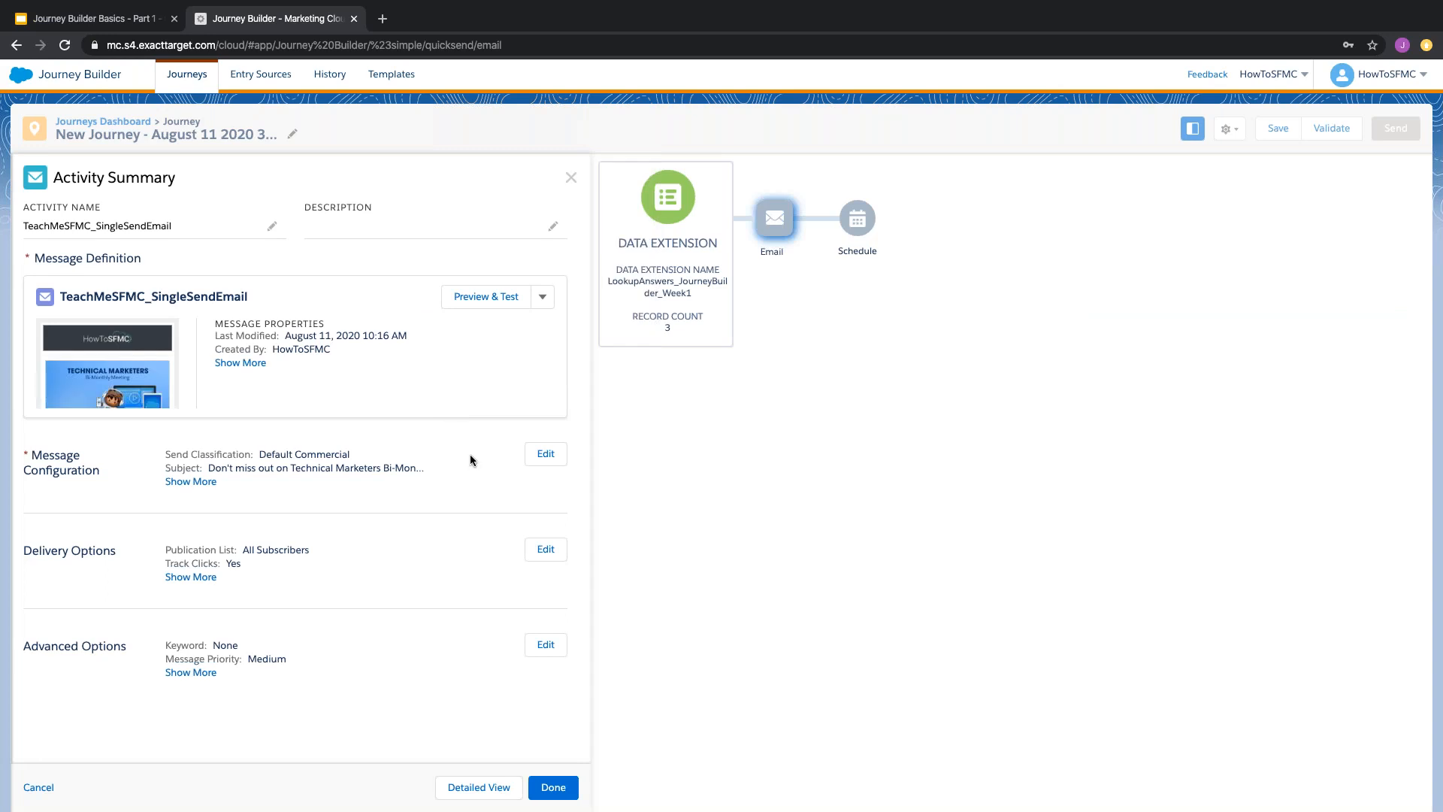
- Review the email activity's message configuration, advanced options and message definition, and complete the activity
click(551, 455)
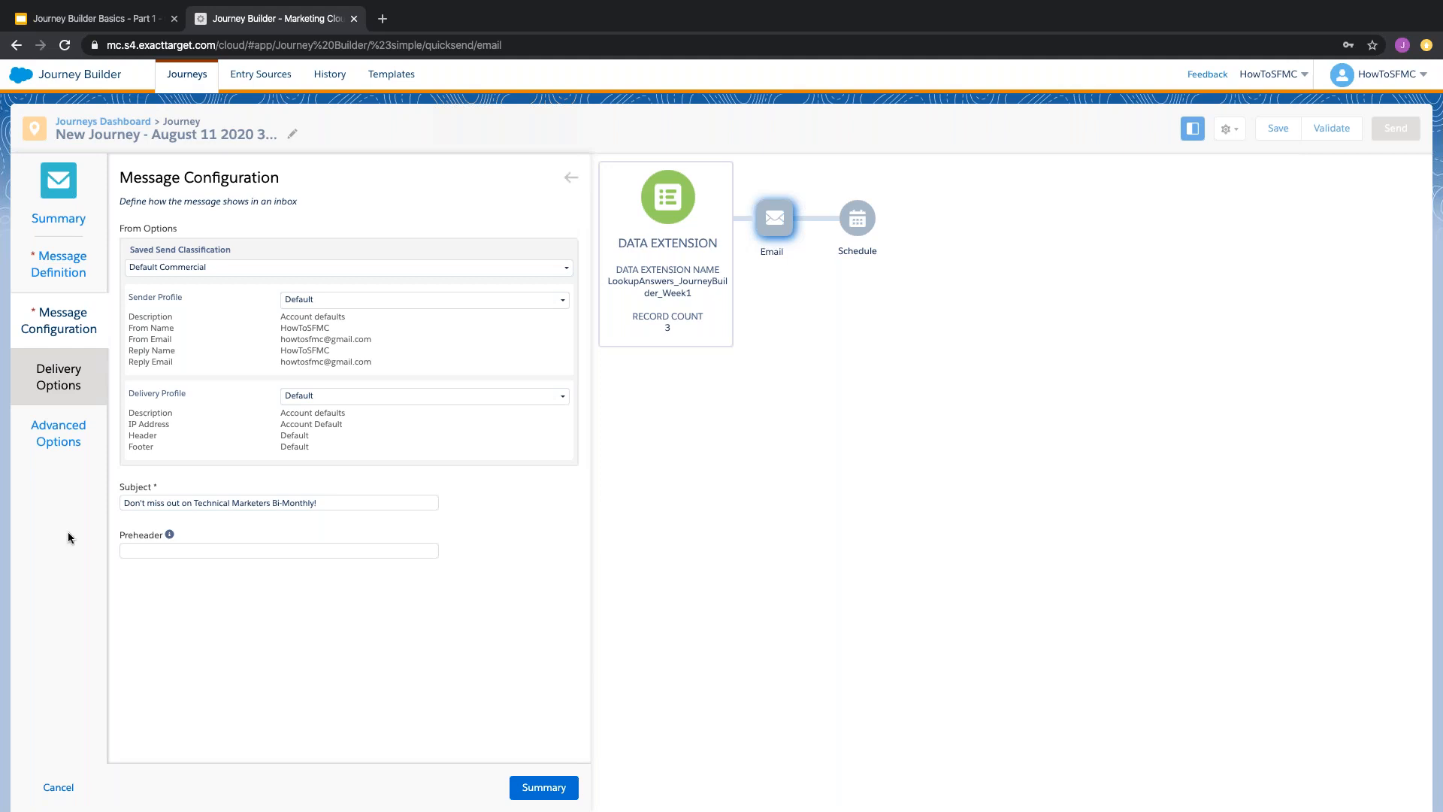
click(66, 423)
click(69, 311)
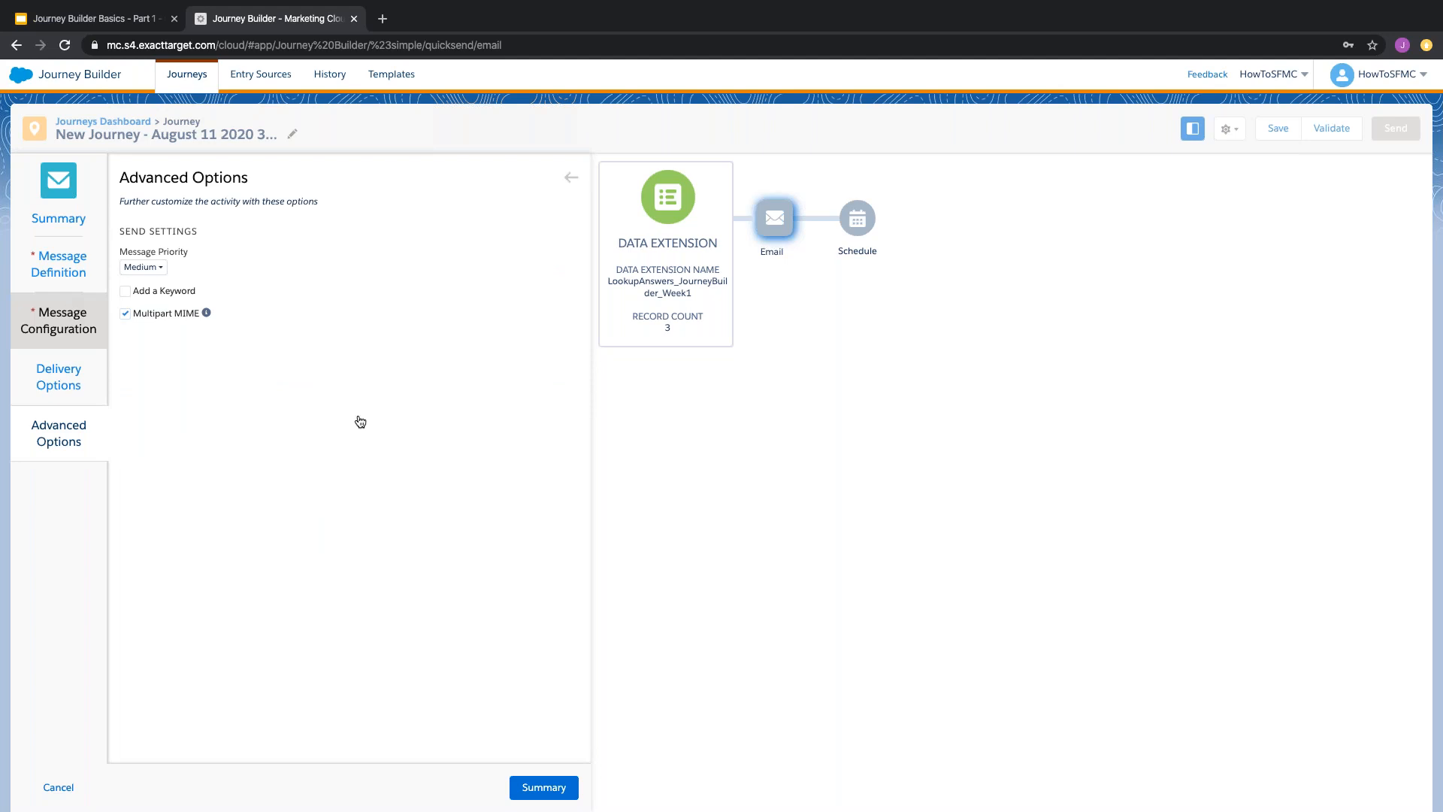
click(83, 271)
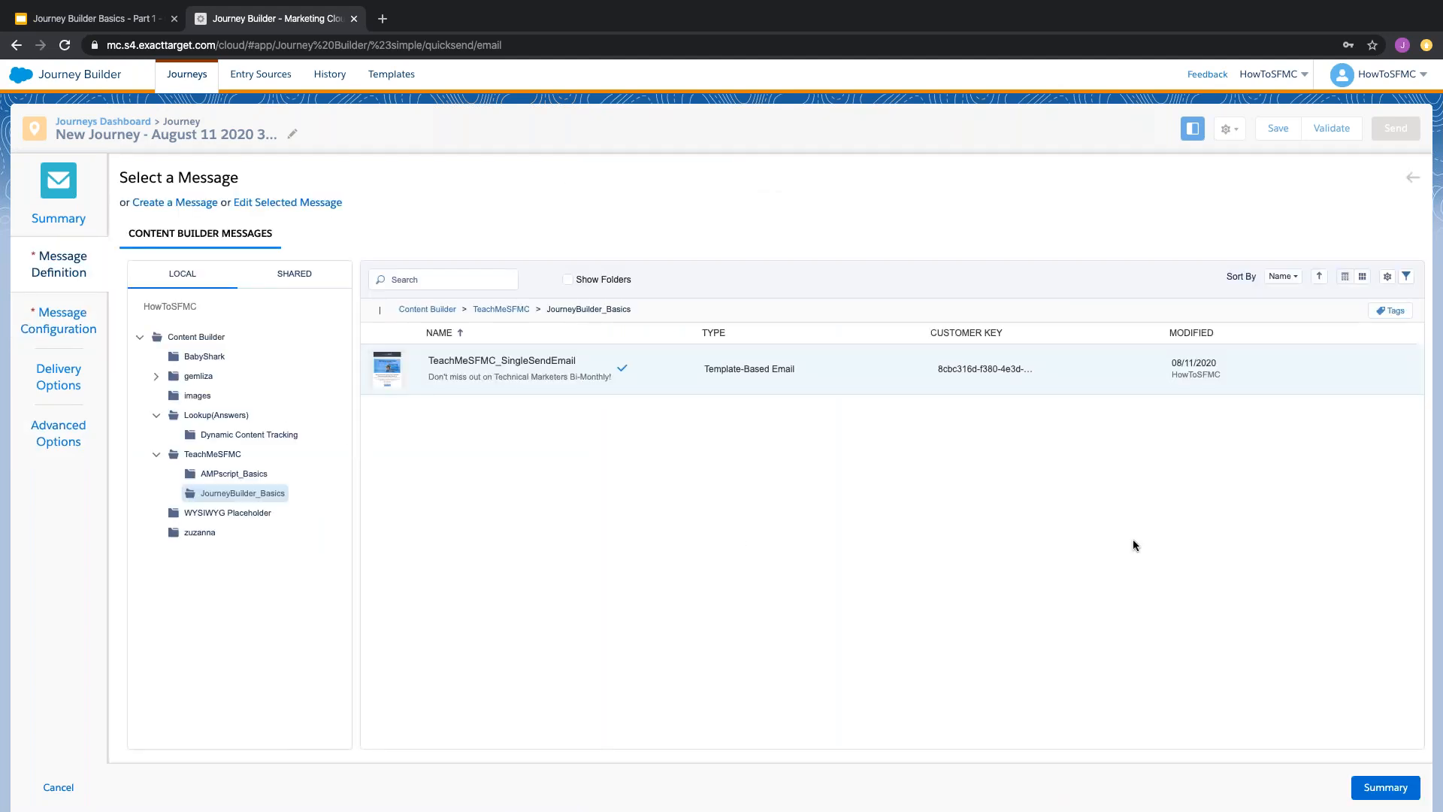
click(1385, 787)
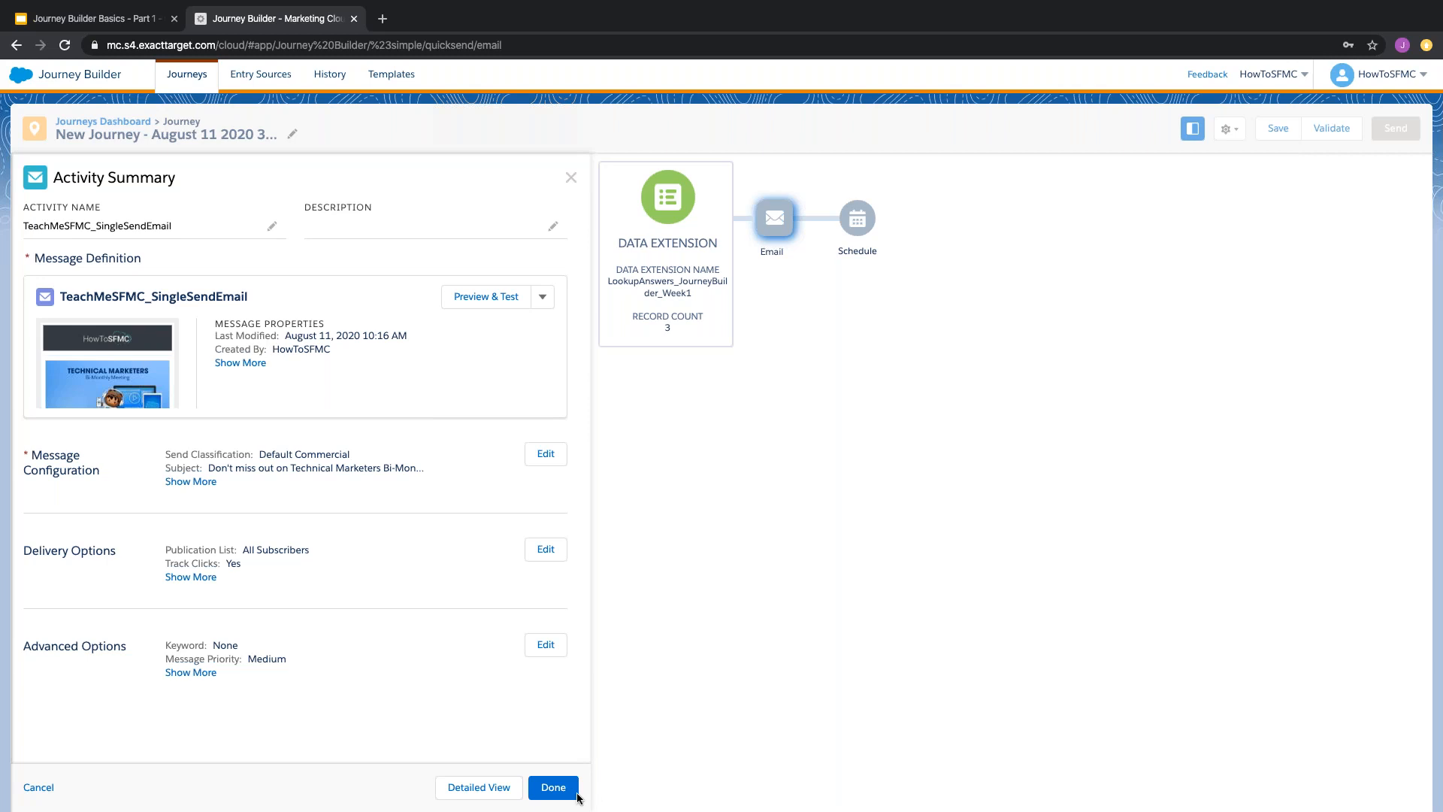
click(553, 788)
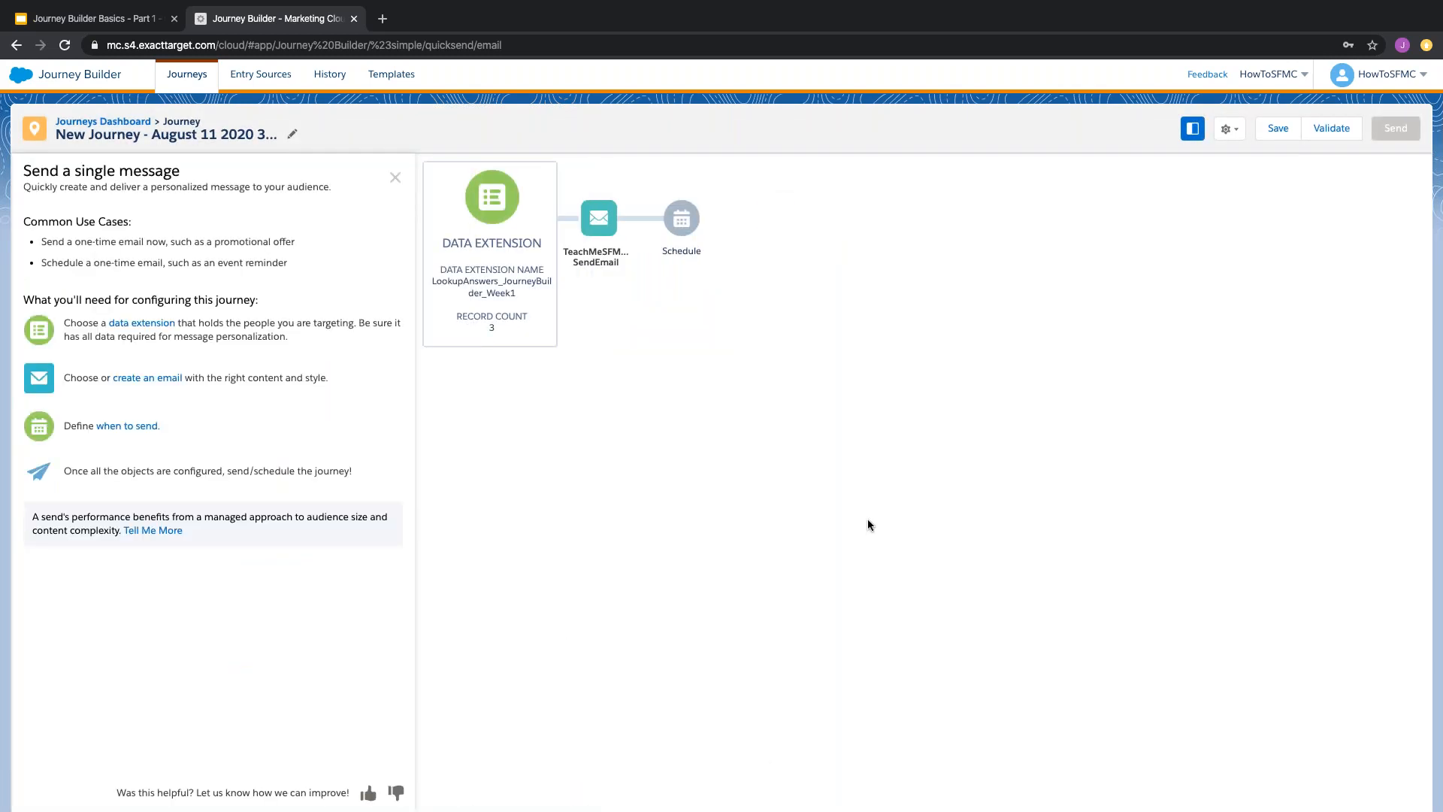
- Schedule the journey to run at a specific date and time, with the run date 08/26/2020
click(680, 218)
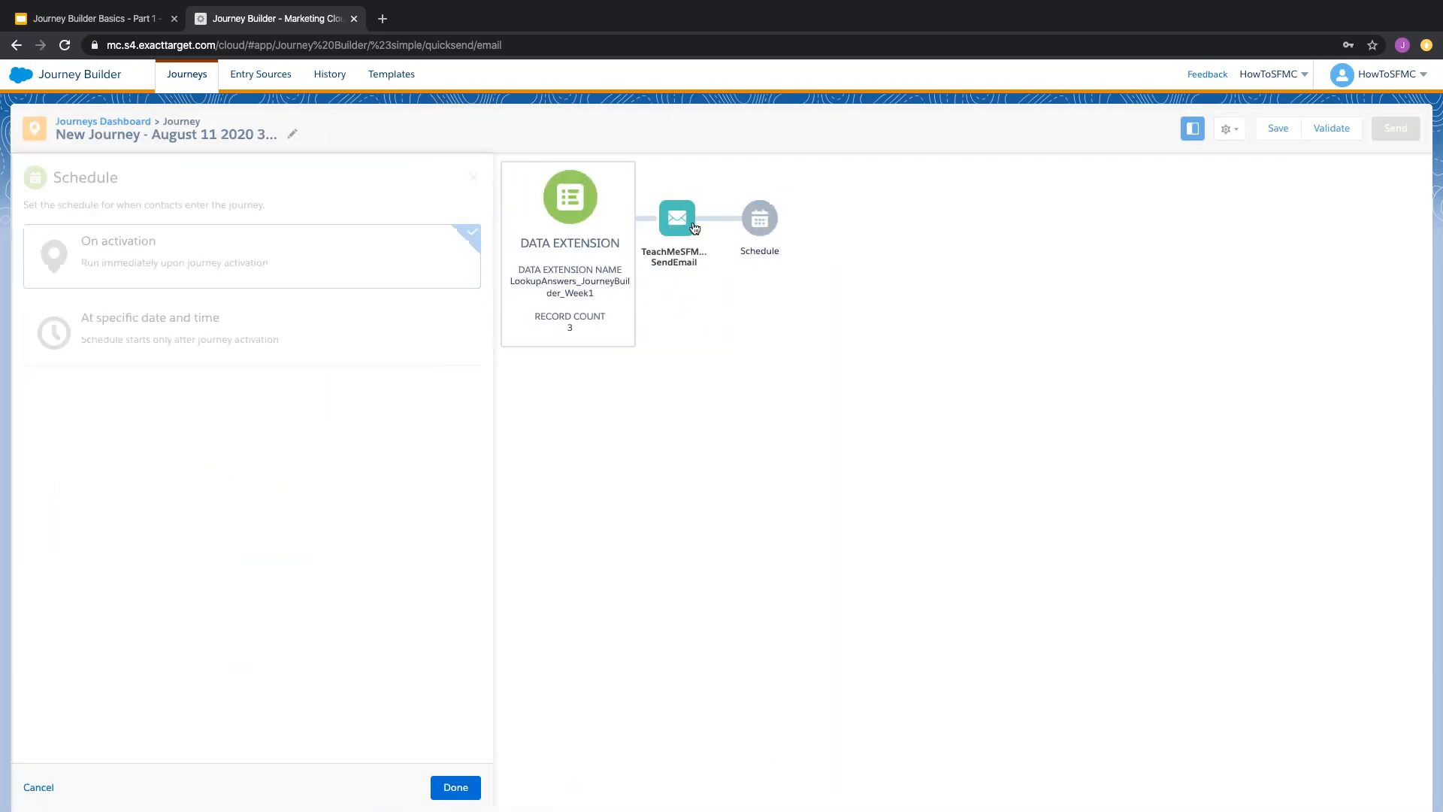
click(137, 336)
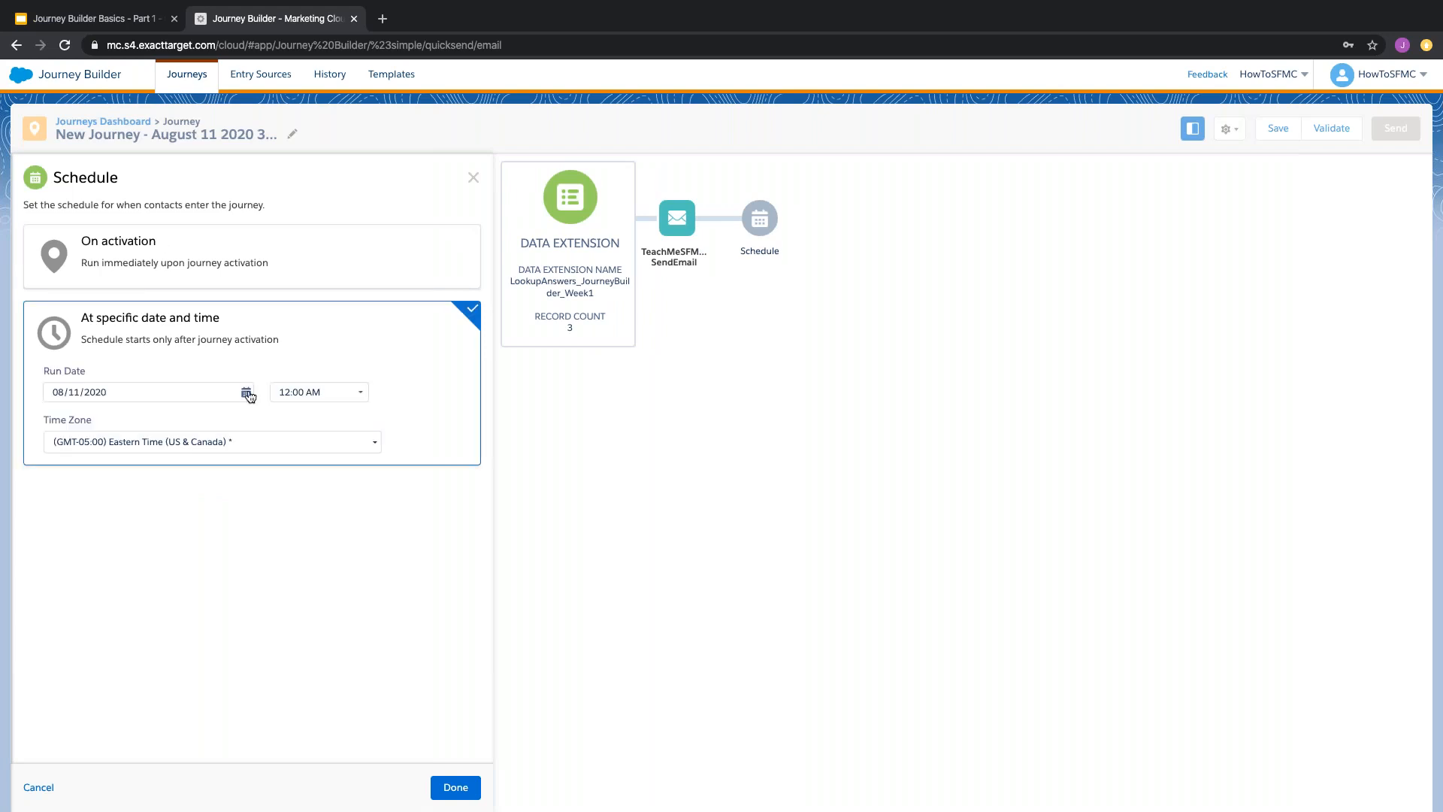
click(247, 392)
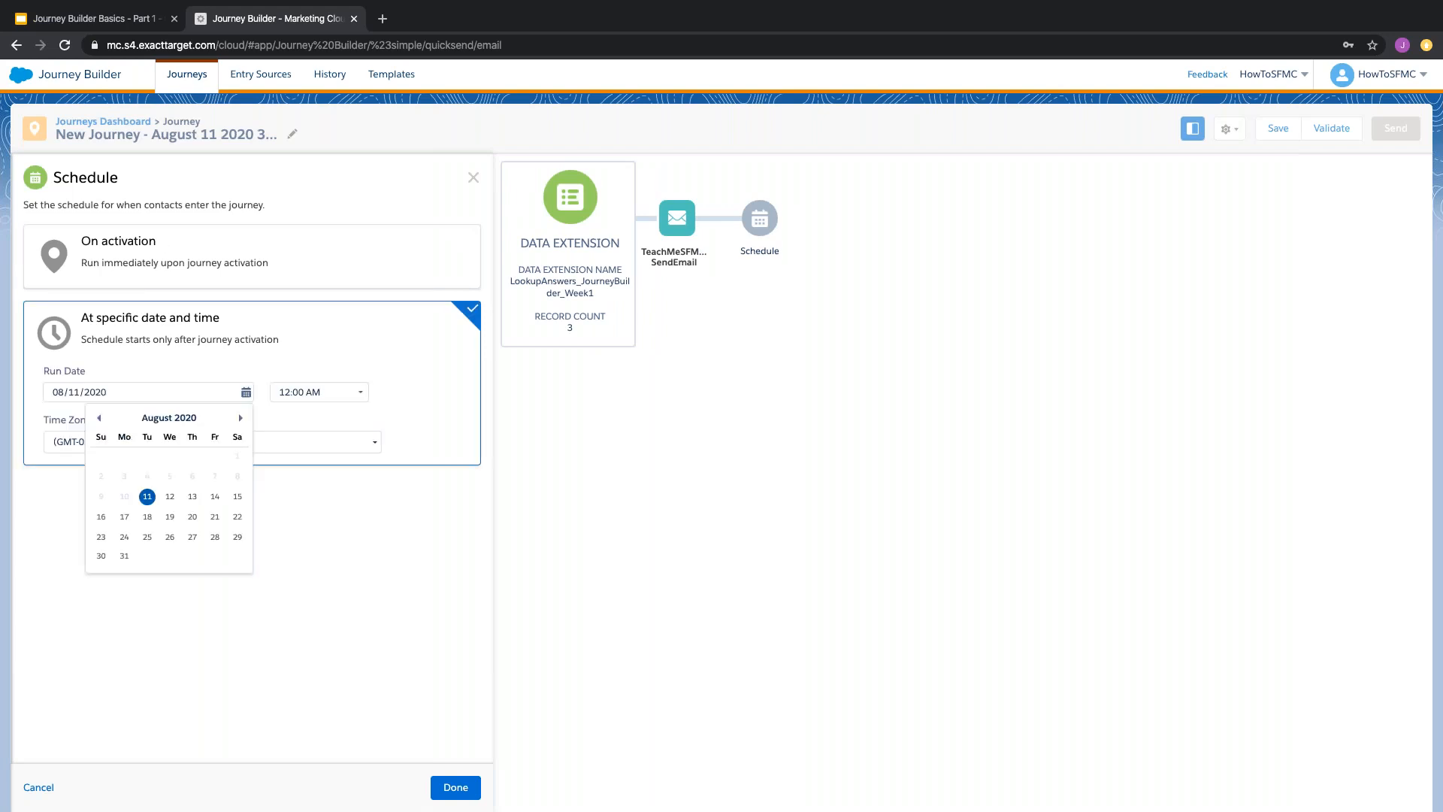
click(170, 536)
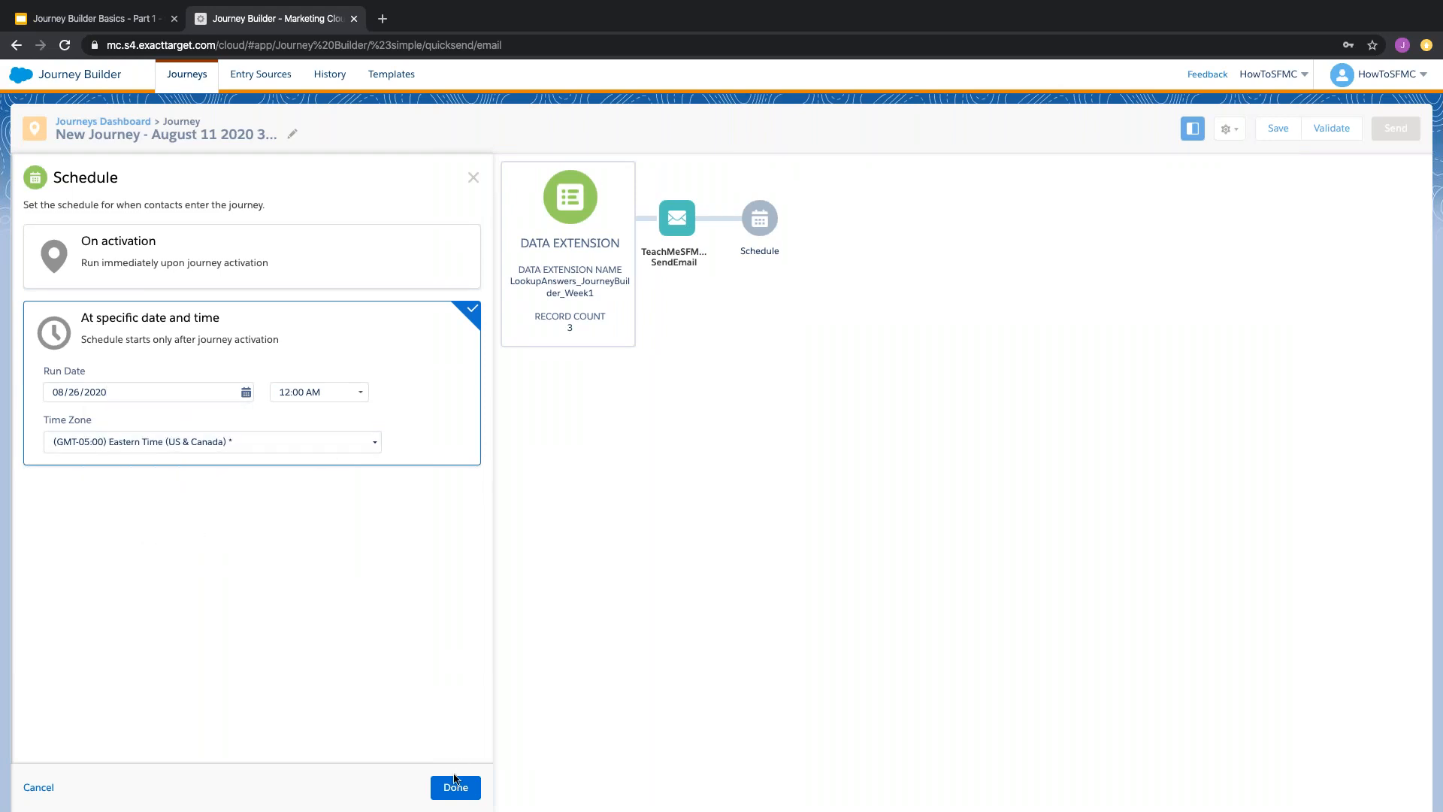
- Set the schedule's run time to 4:00 PM and complete the schedule
click(349, 392)
click(348, 392)
scroll(324, 518, down, 5)
scroll(321, 534, down, 4)
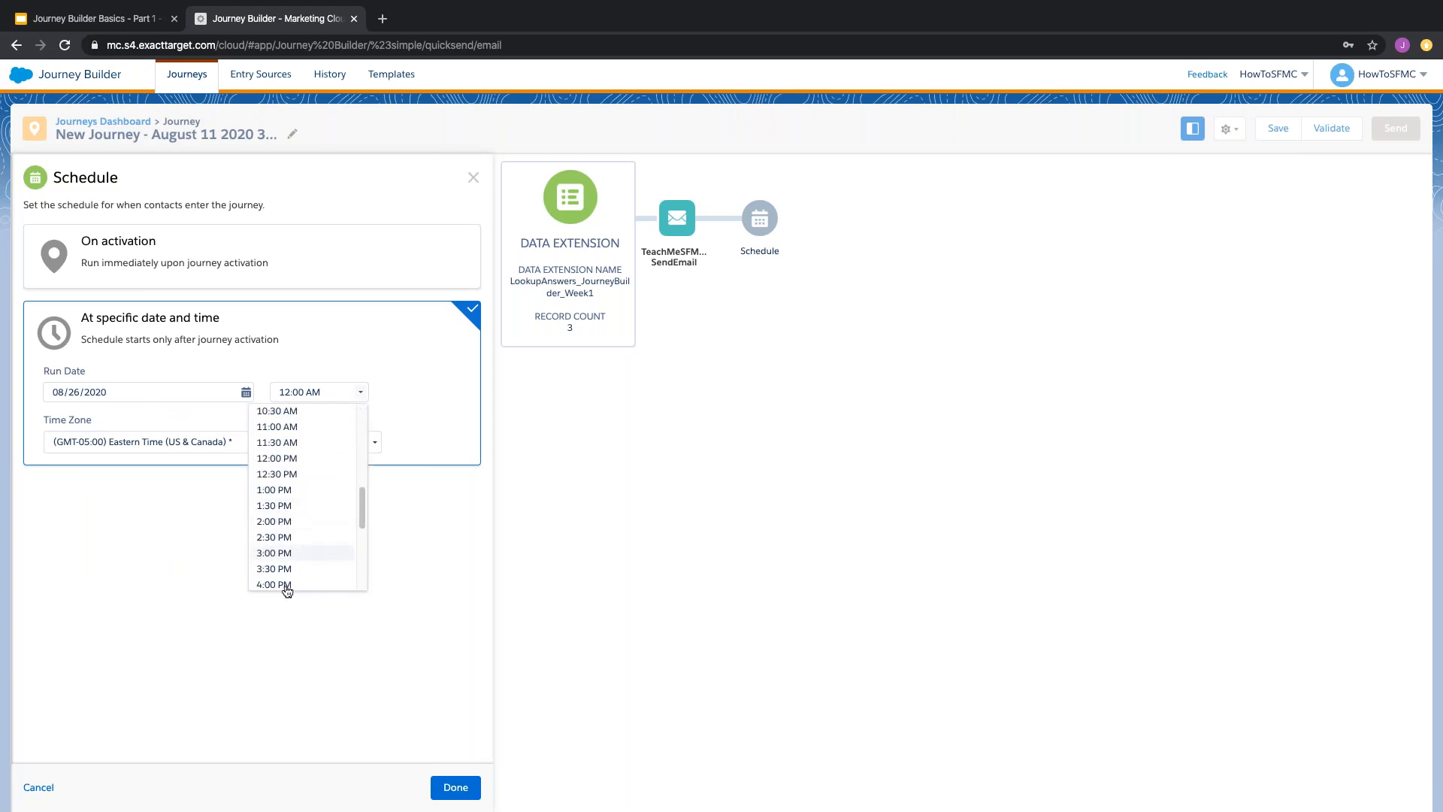
click(286, 585)
click(456, 786)
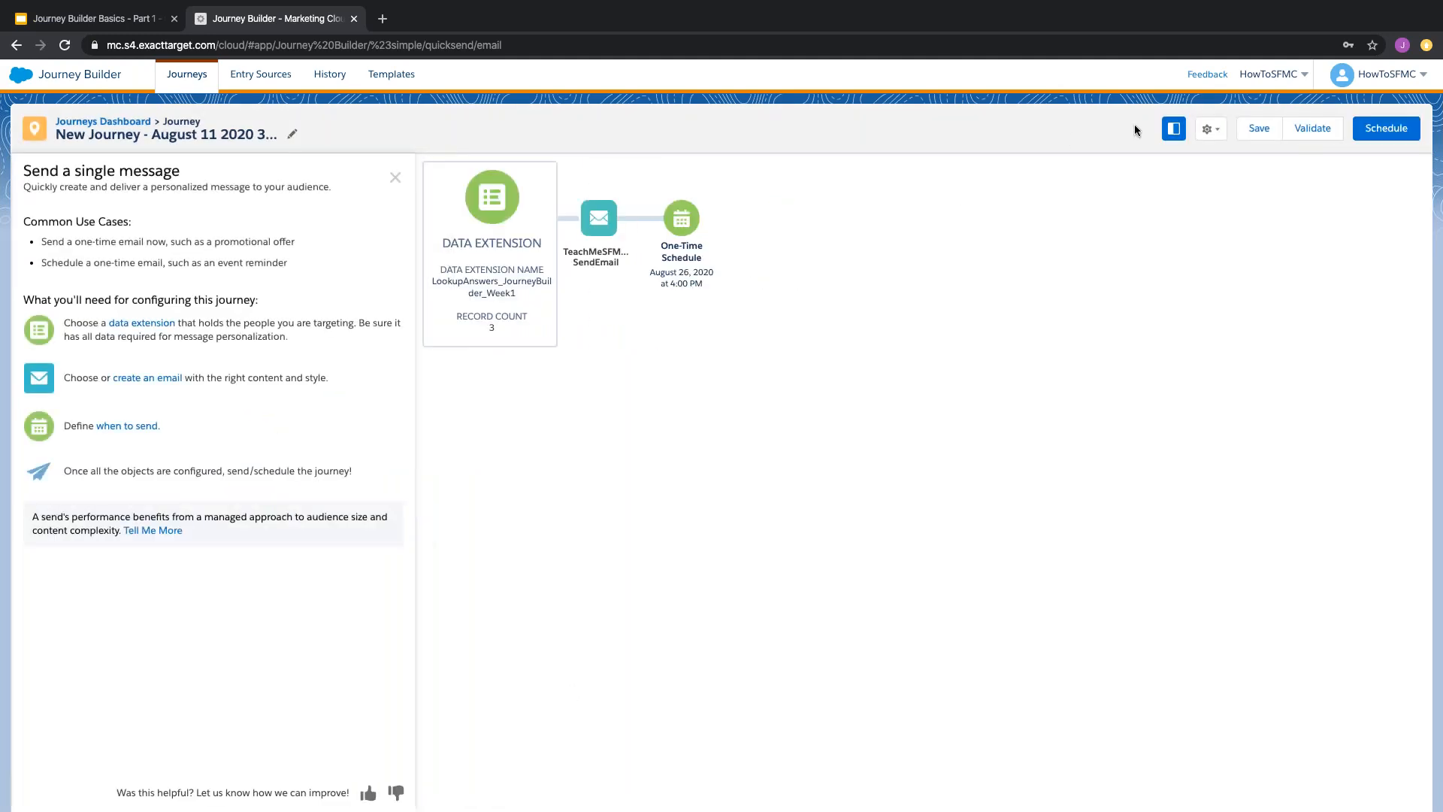
- Save the single send journey and switch to the Journey Builder Basics presentation
click(1253, 129)
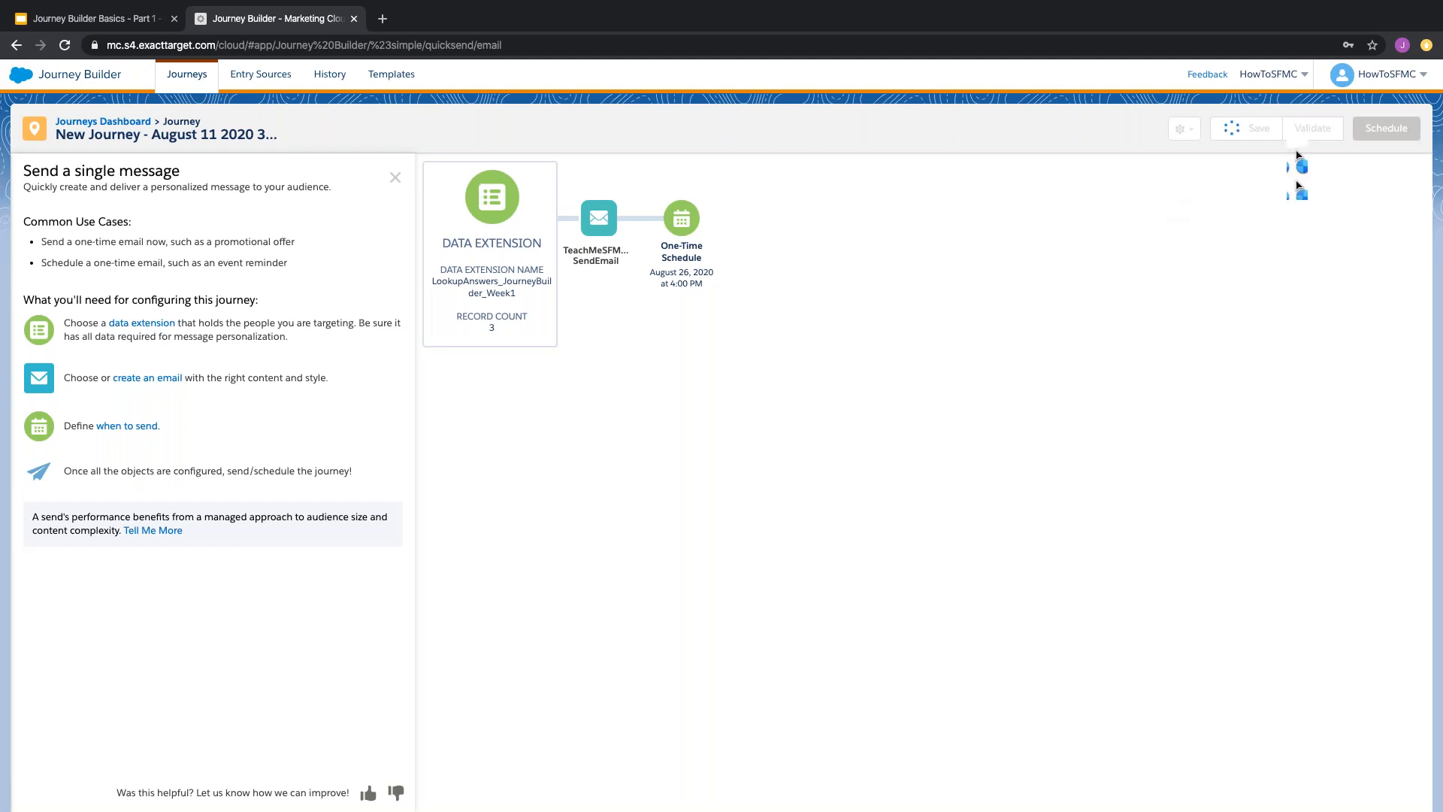
click(883, 119)
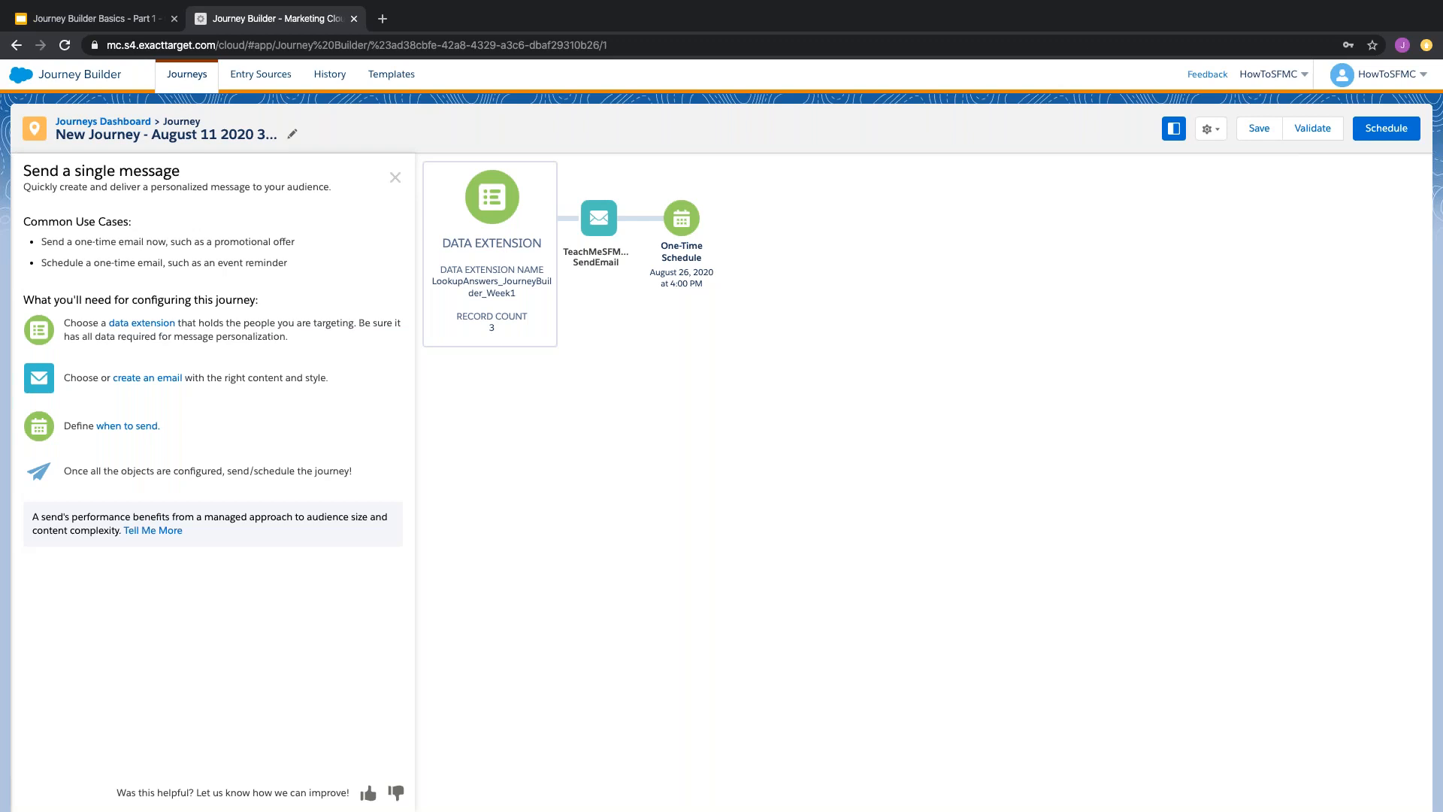
click(90, 19)
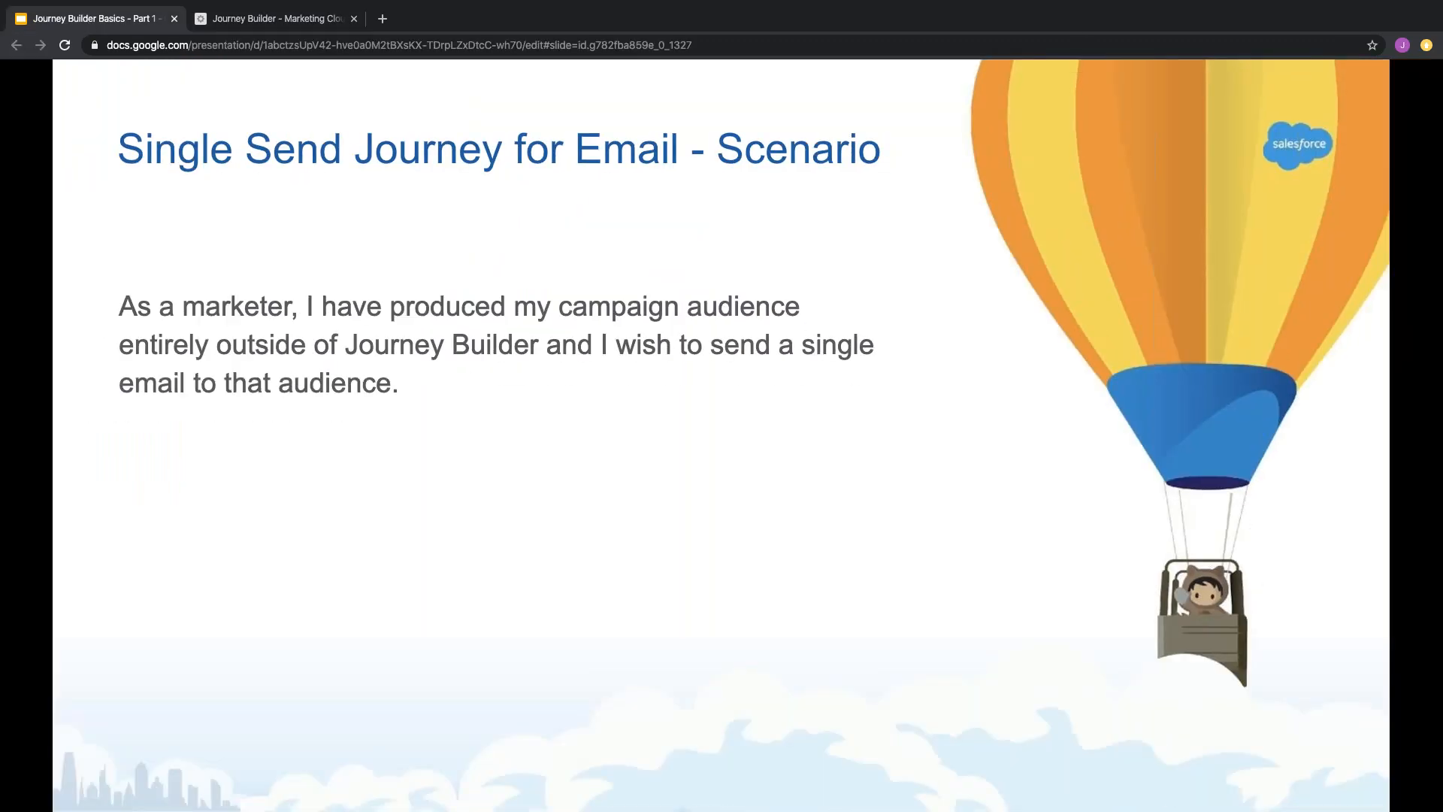
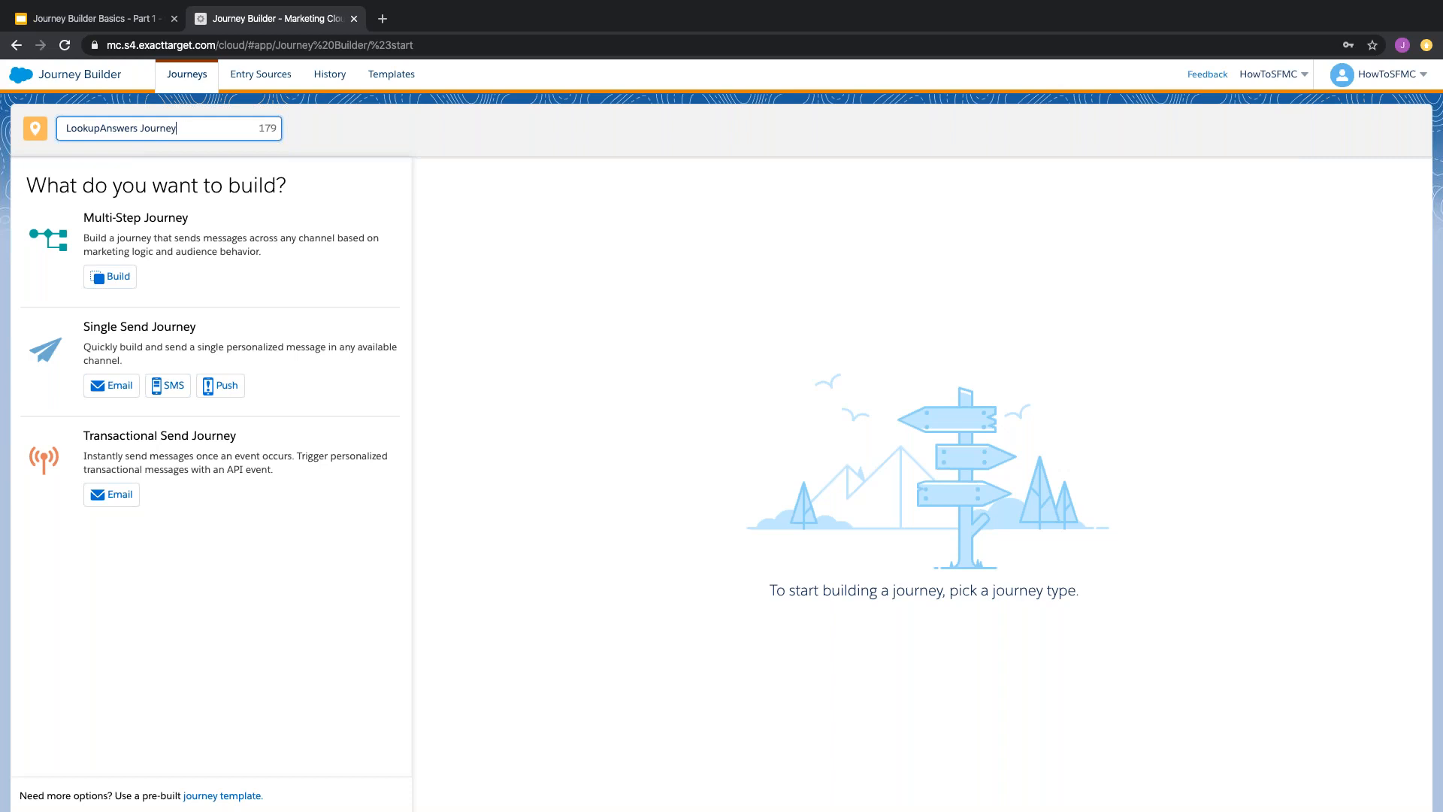
- Name the new journey LookupAnswers Journey - MultiStep V1 and start building it as a Multi-Step Journey
key(BackSpace)
text(Step V1)
click(117, 279)
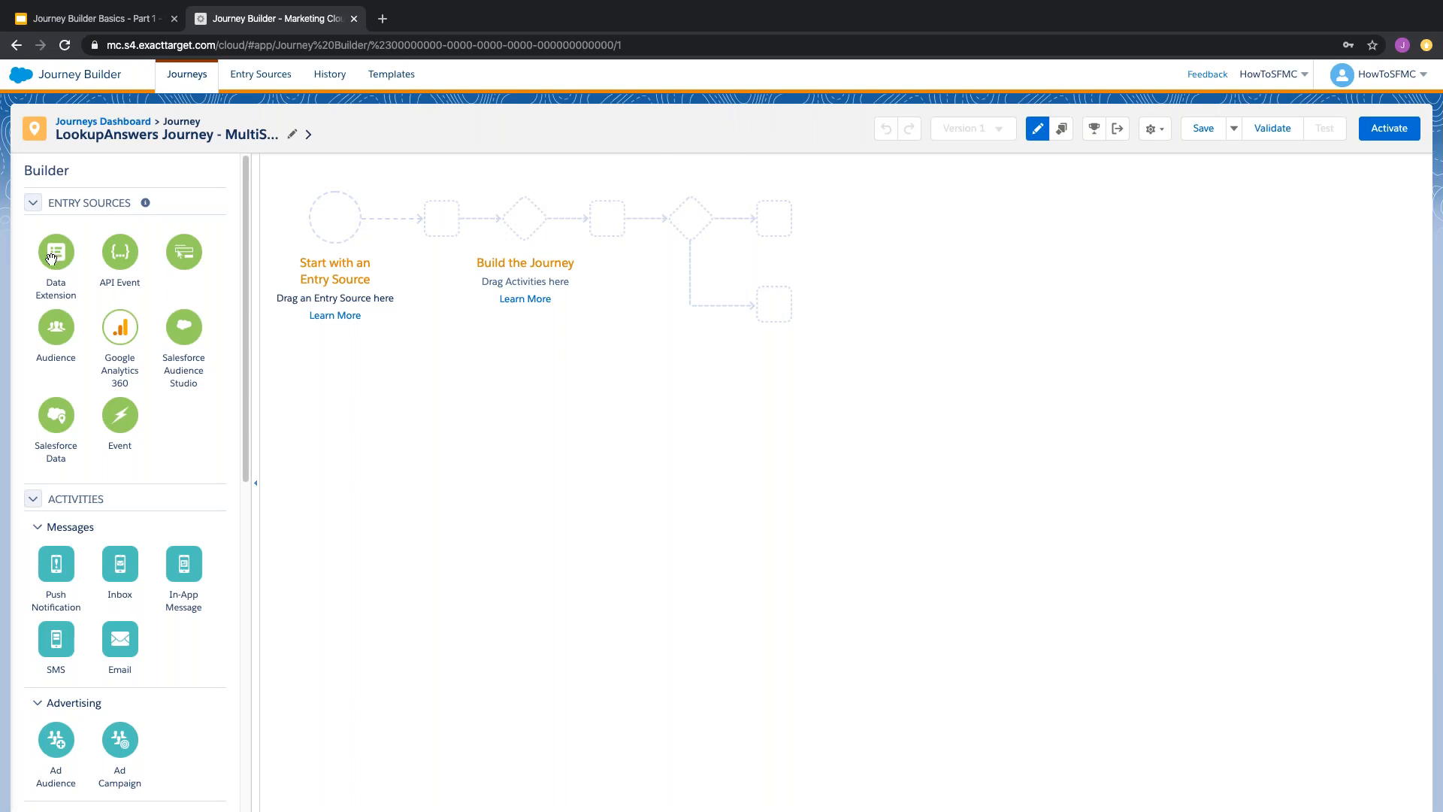
- Add a Data Extension entry source using LookupAnswers_JourneyBuilder_Week1 from the LookupAnswers_JourneyBuilder Week 1 folder
drag(55, 257, 337, 226)
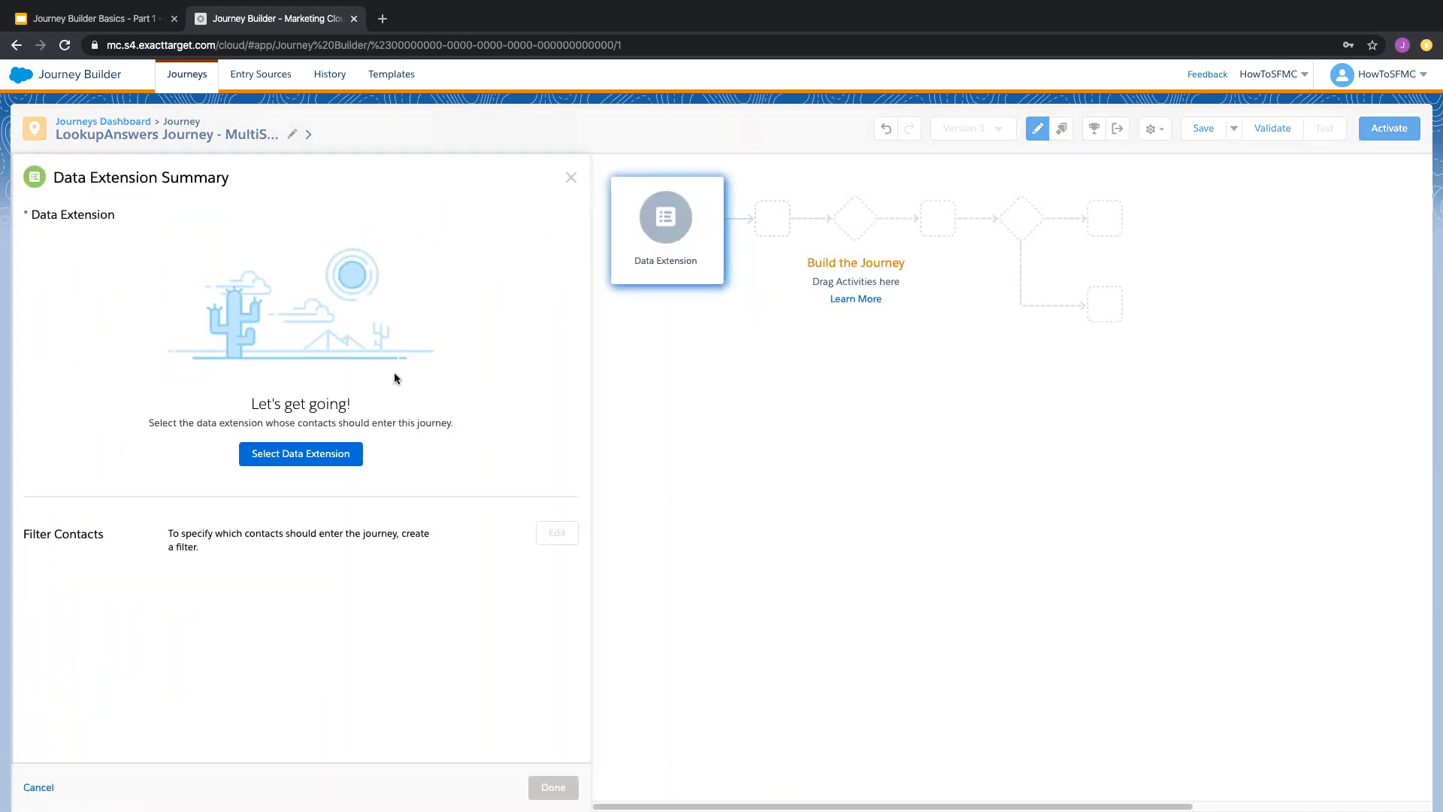
click(301, 454)
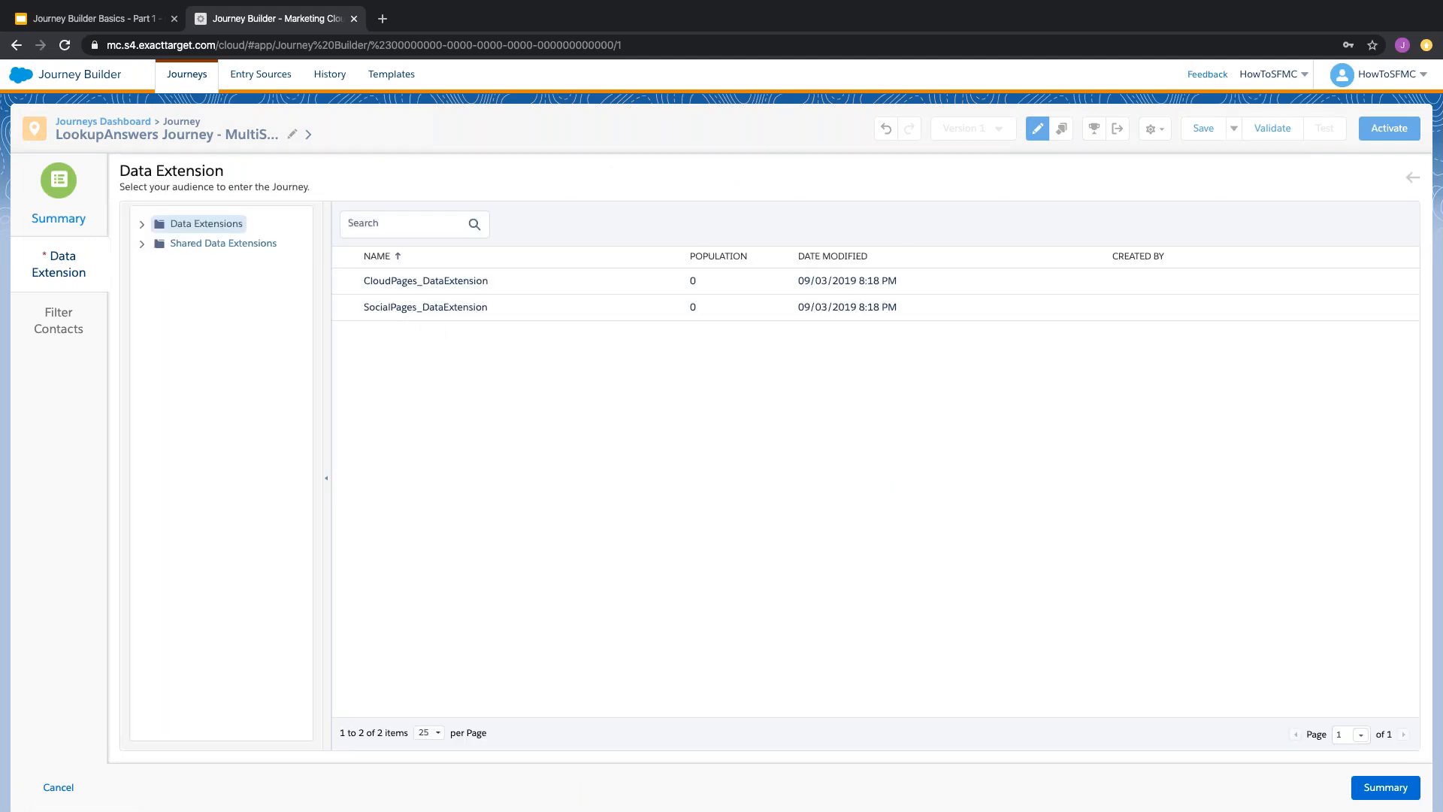
click(141, 224)
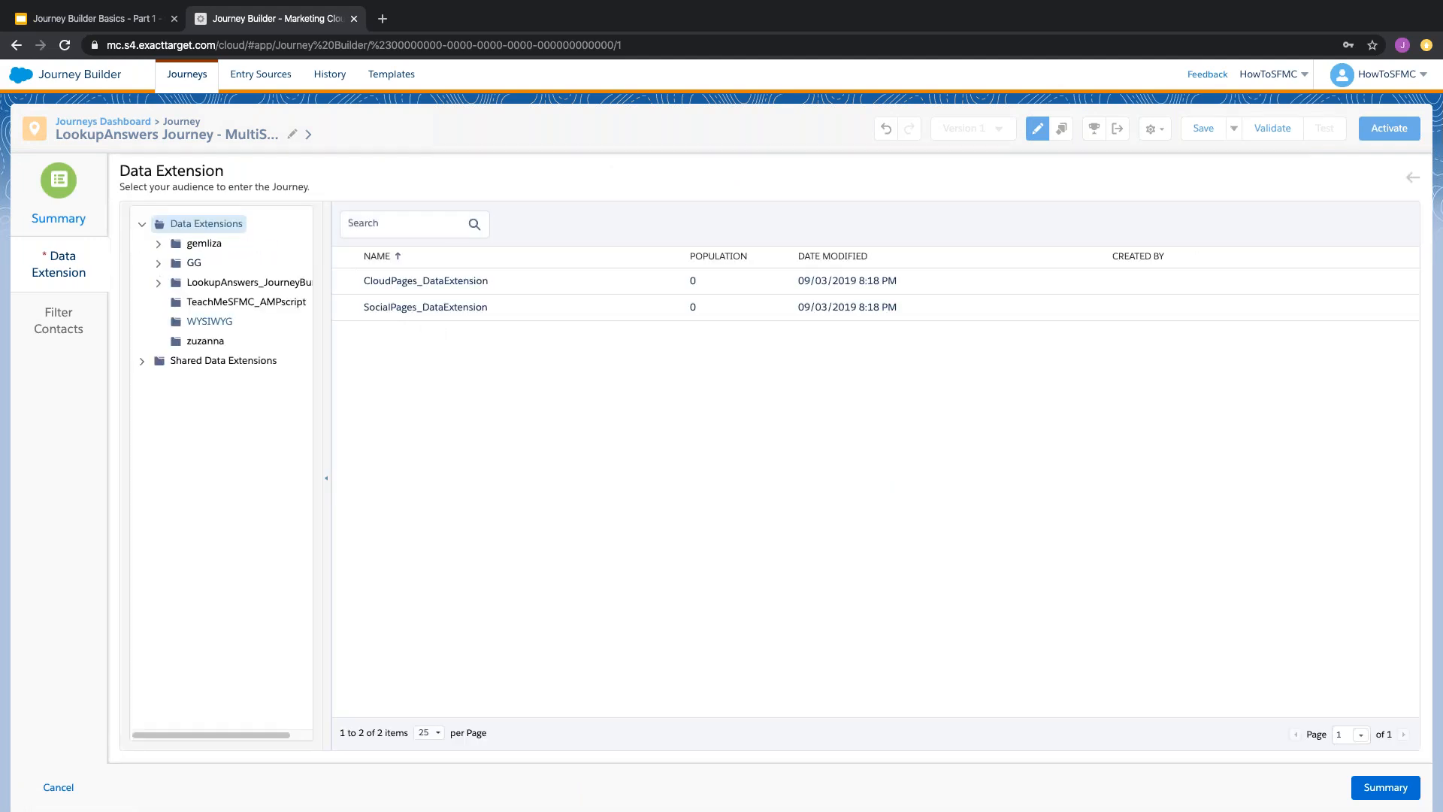
click(158, 283)
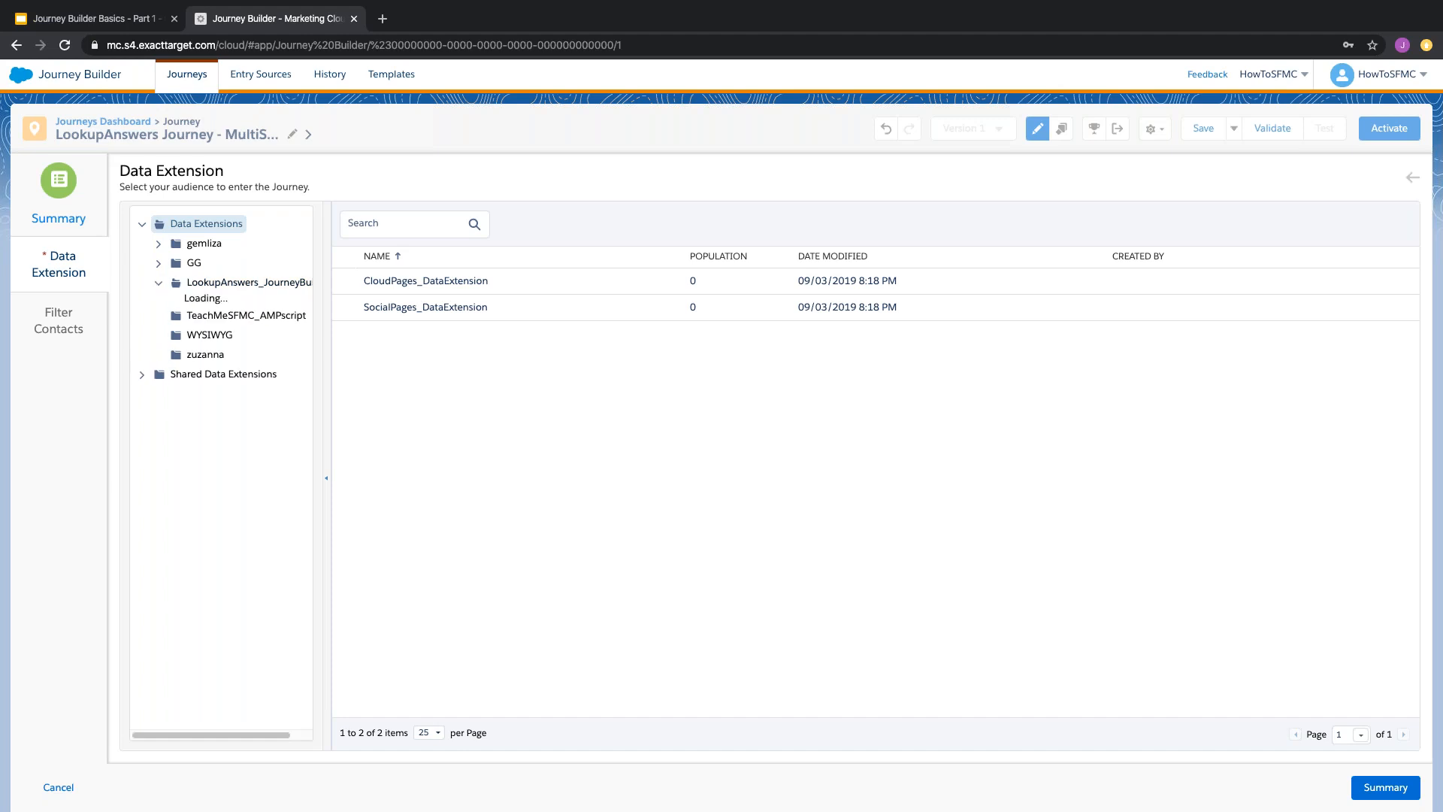
click(220, 301)
click(424, 284)
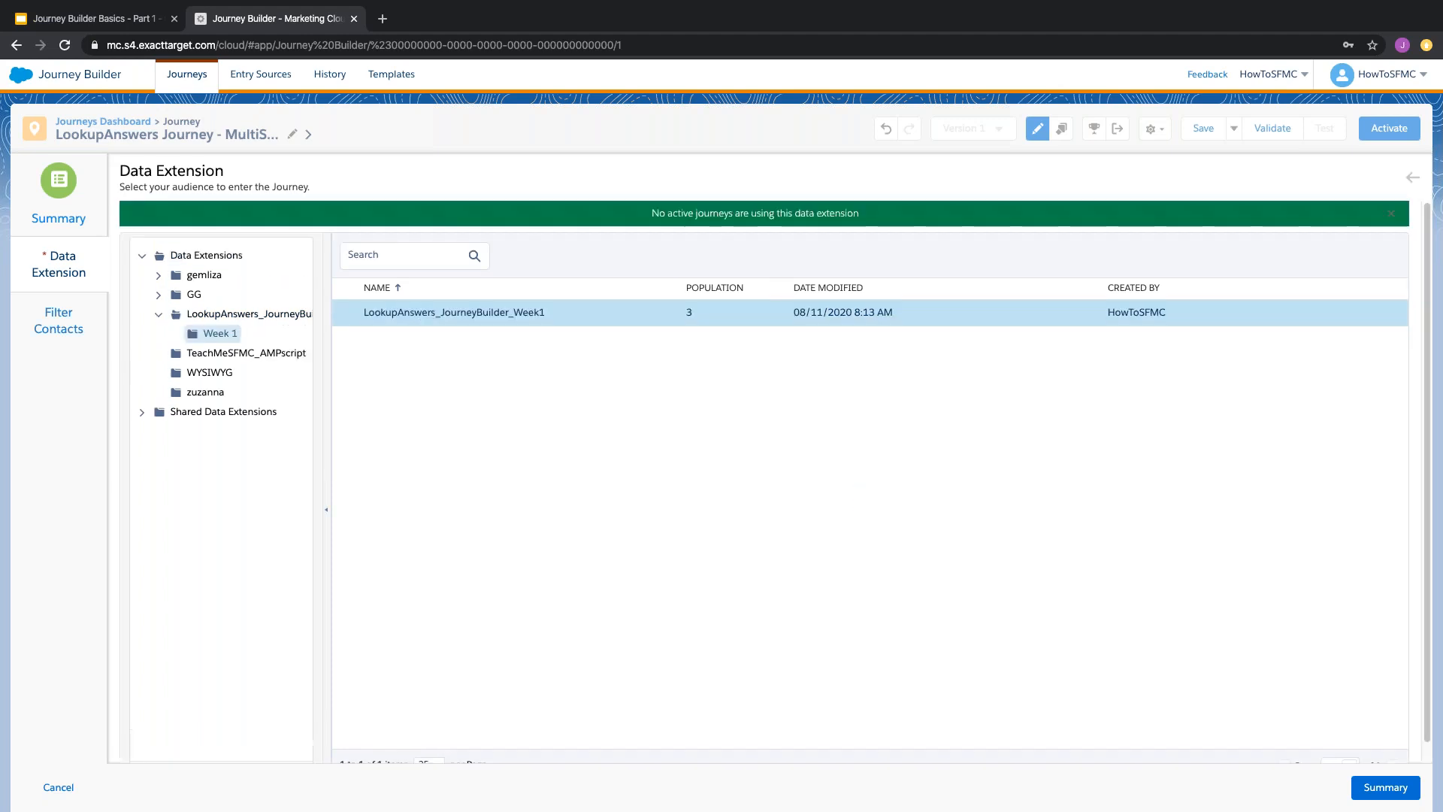
click(1389, 790)
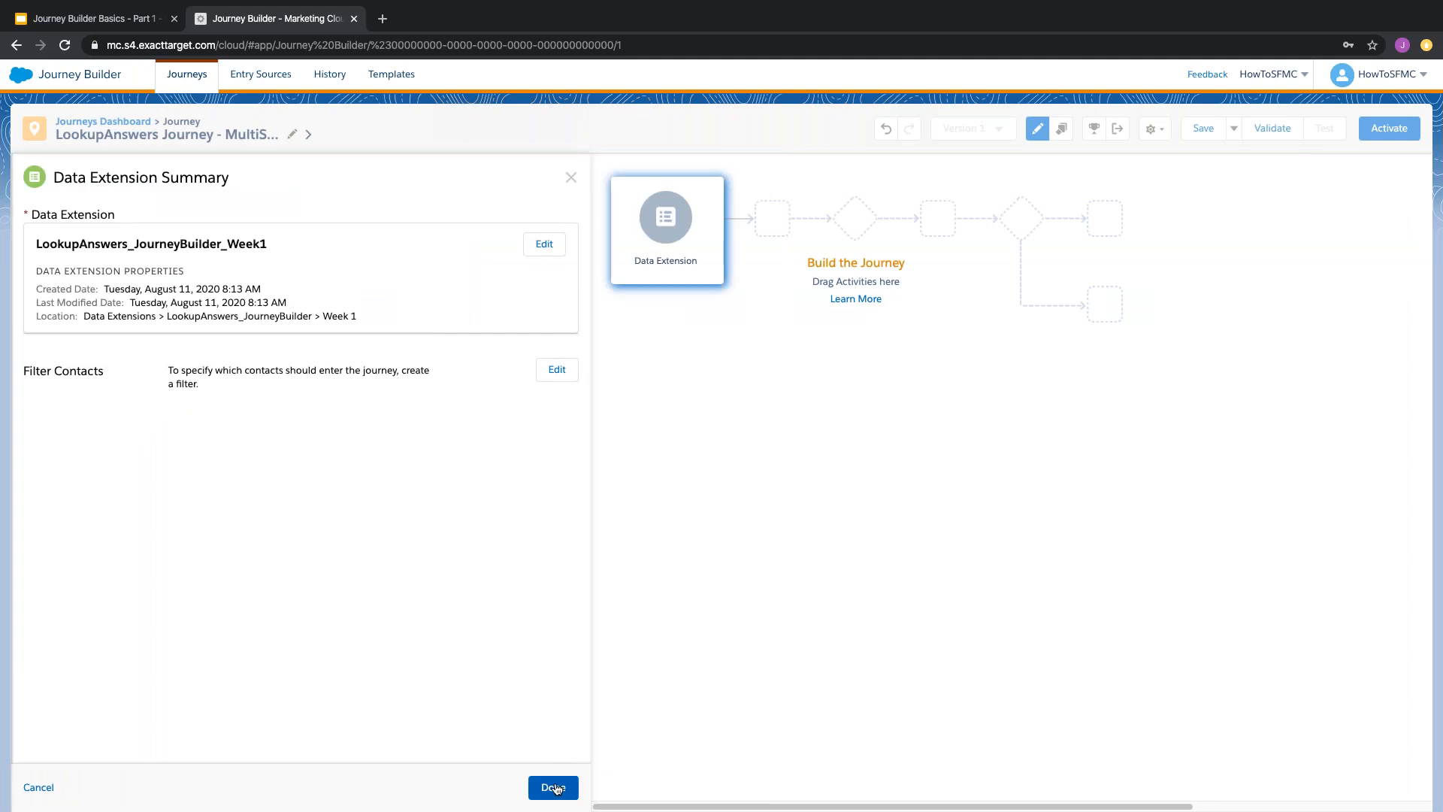
click(554, 788)
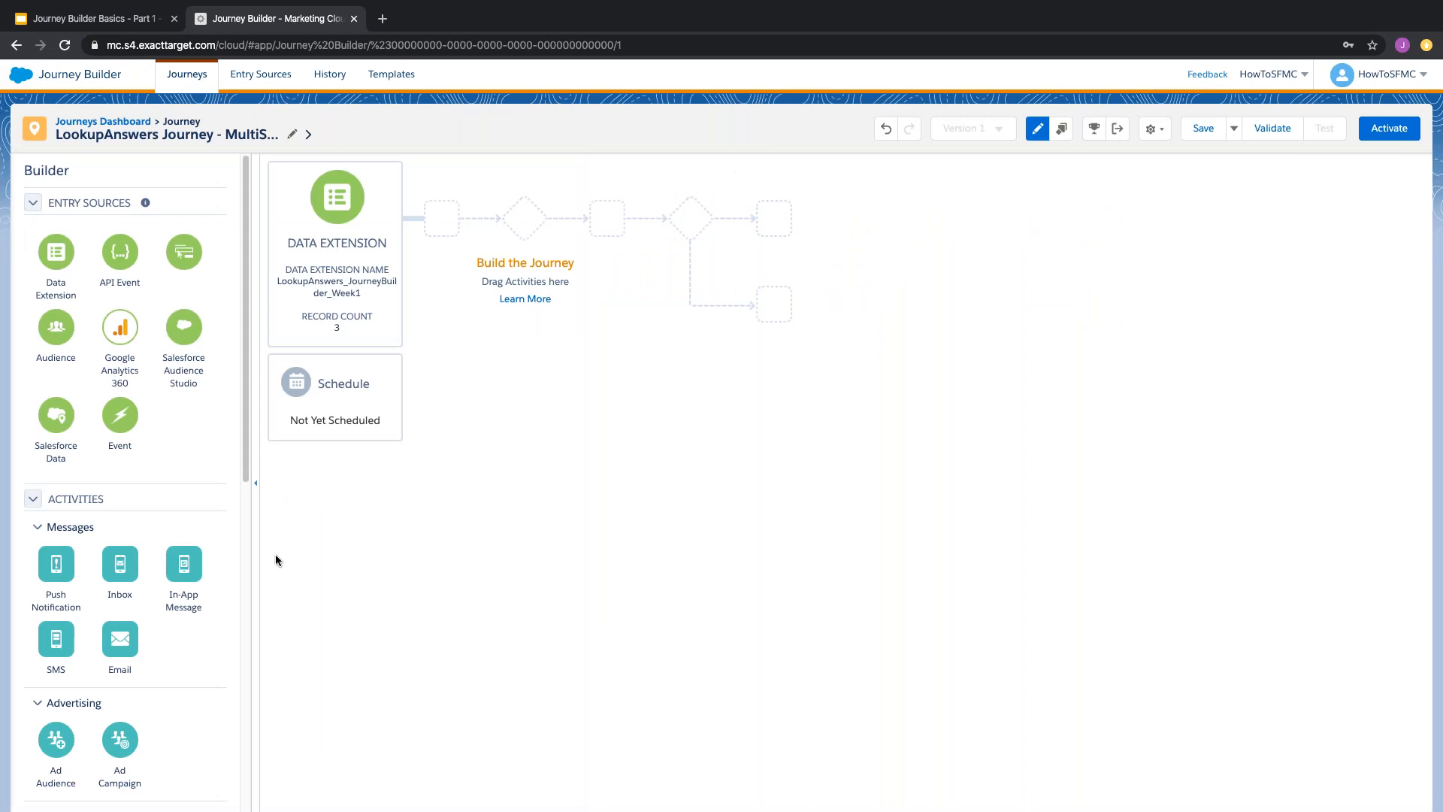
- Add an Email activity after the entry source and assign it the TeachMeSFMC_SingleSendEmail message
drag(419, 236, 422, 237)
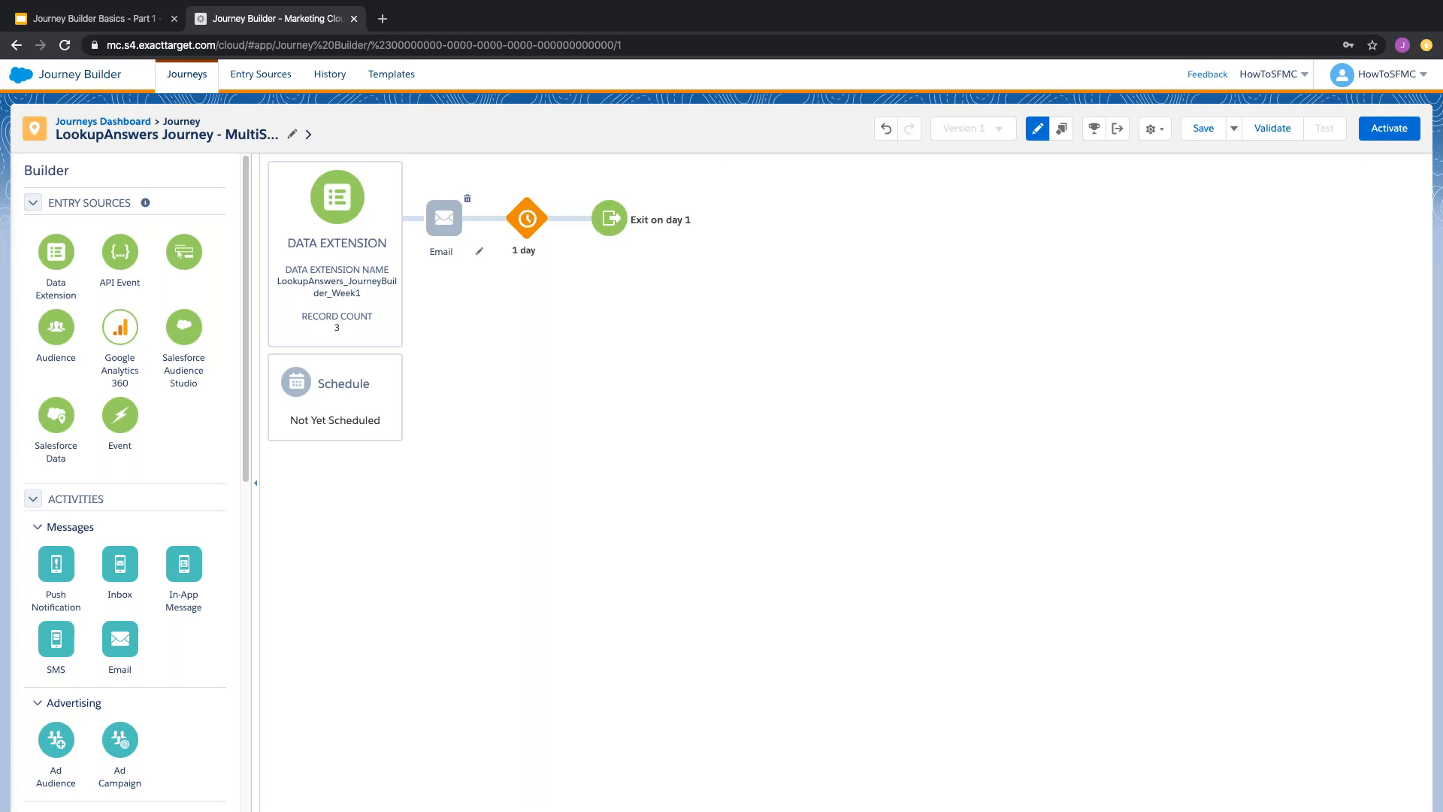
click(449, 219)
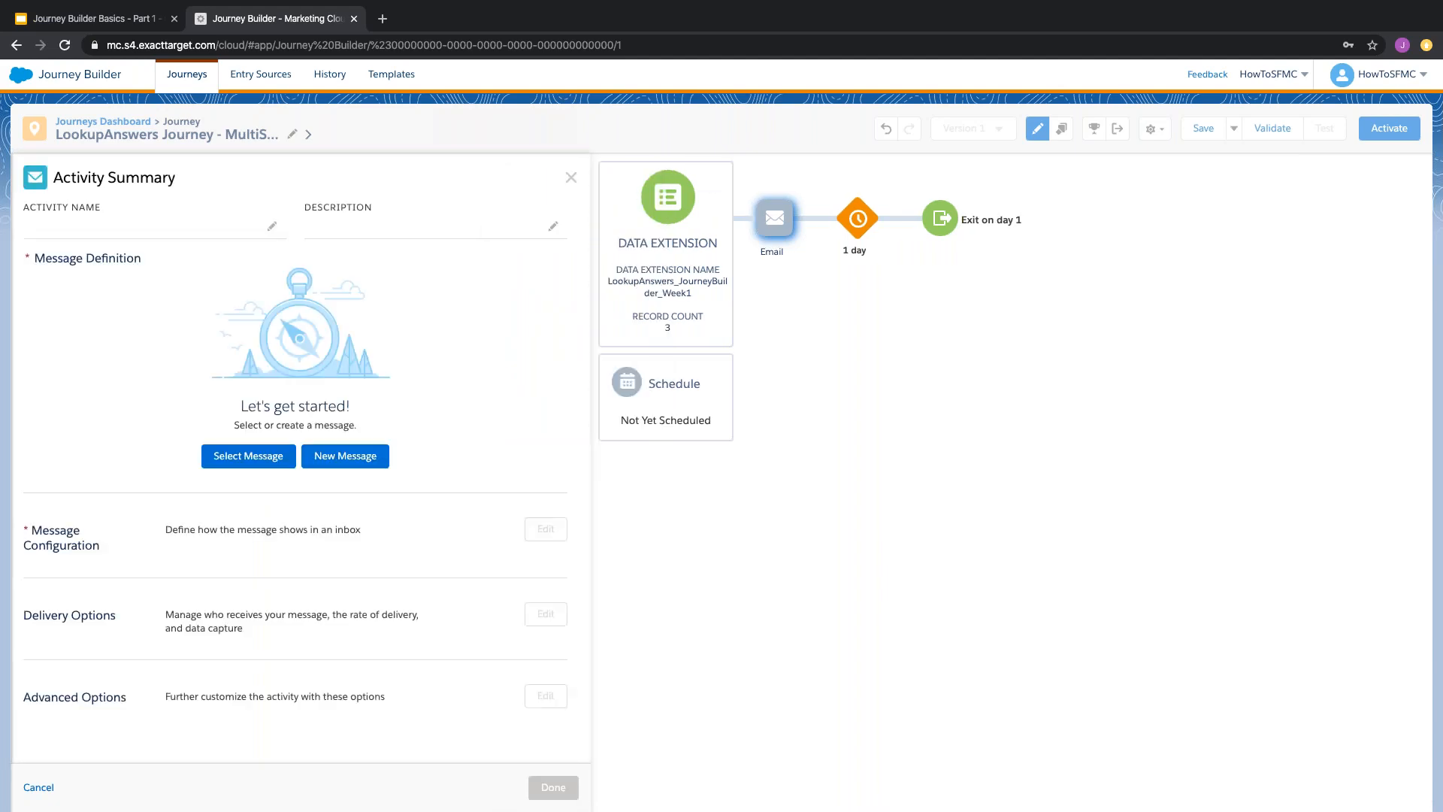
click(277, 456)
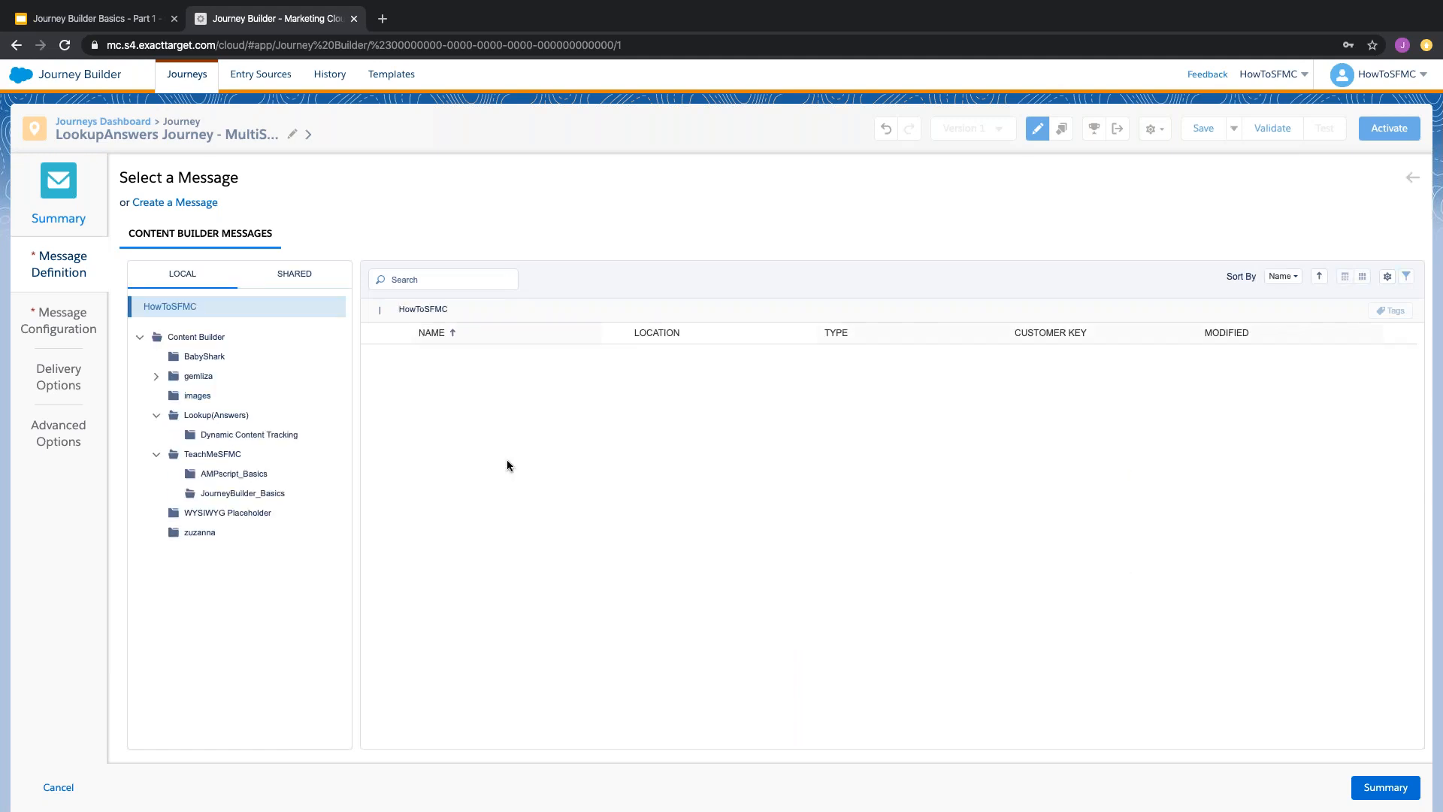
click(509, 389)
click(1386, 787)
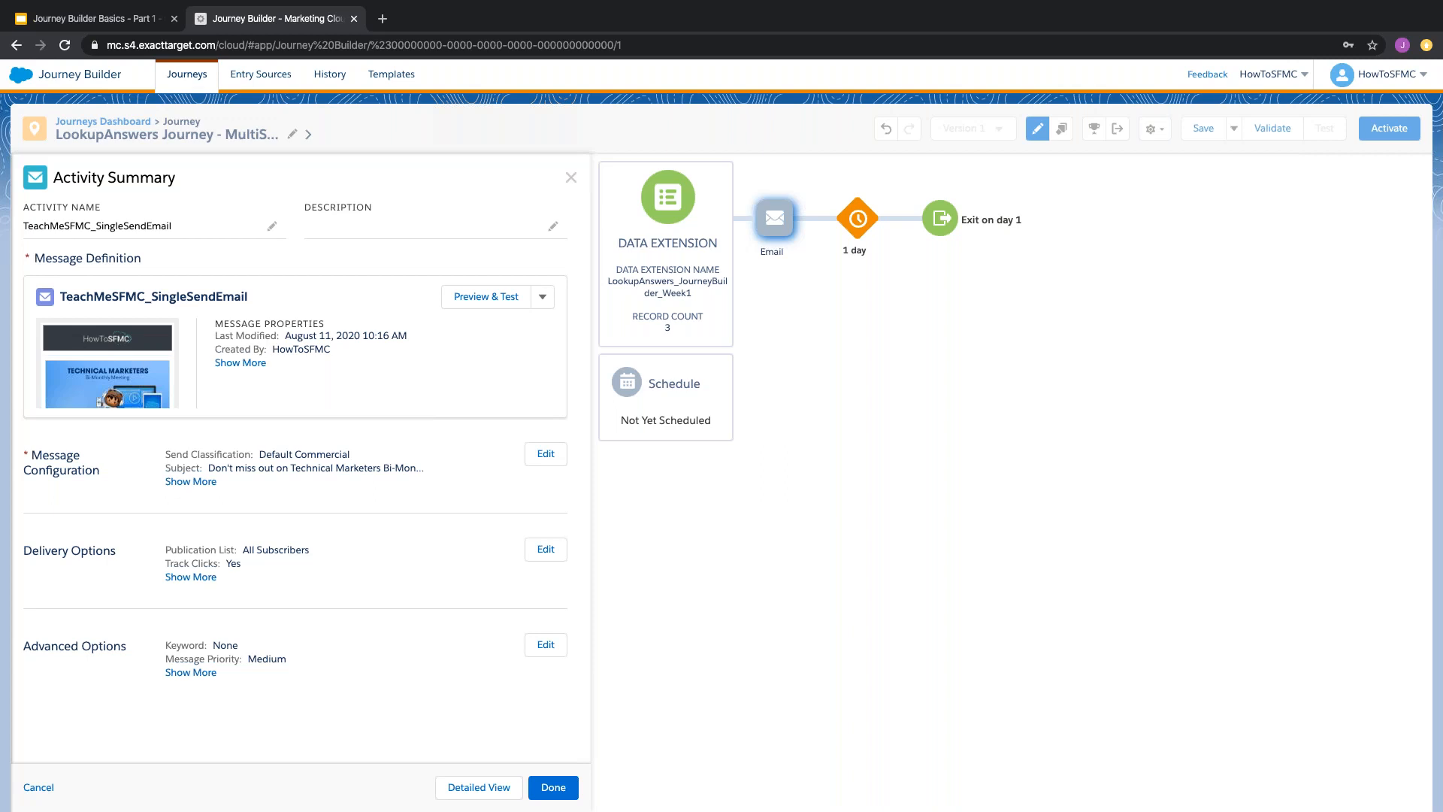
click(553, 787)
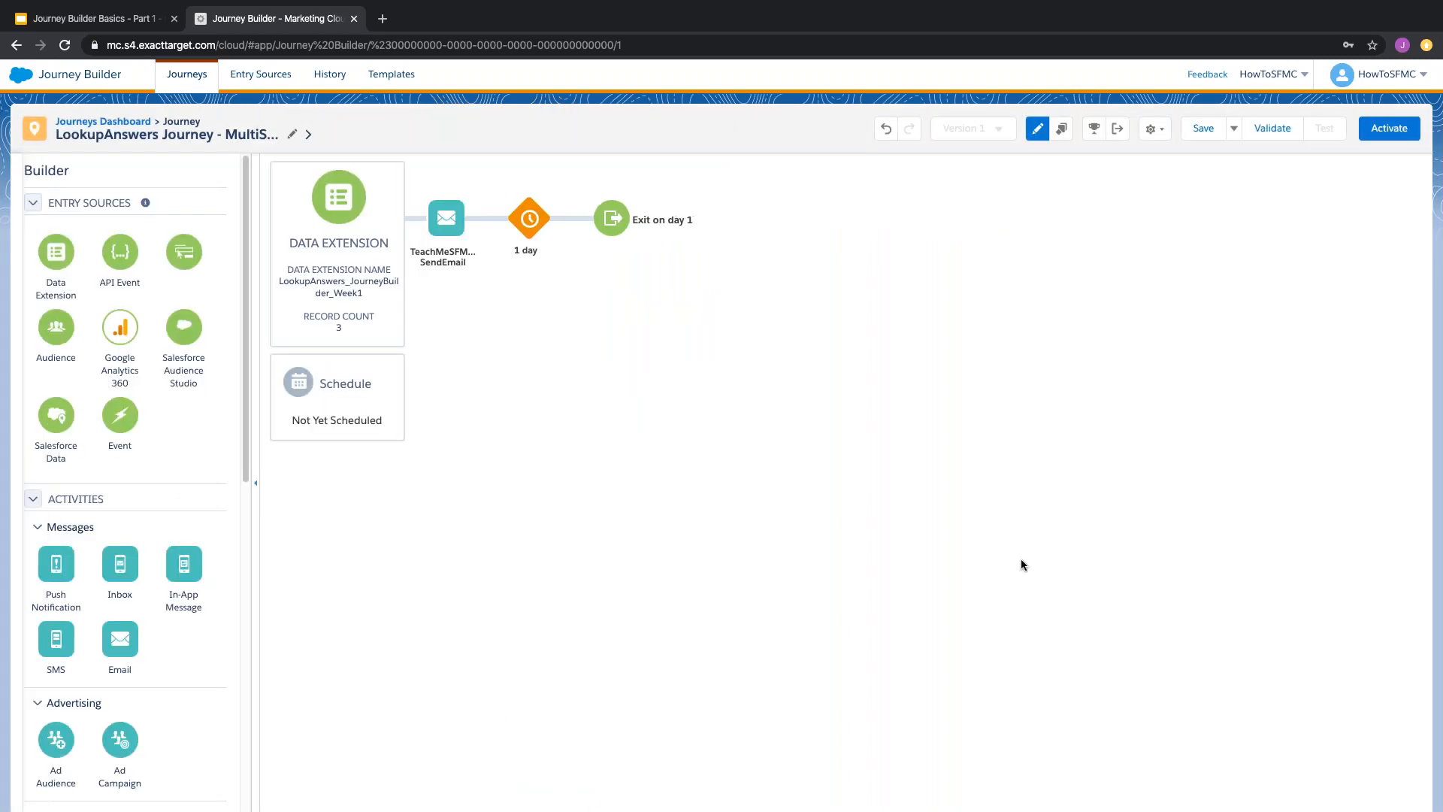
- Set the wait after the email to 7 days and add an SMS activity following that wait
scroll(134, 602, down, 2)
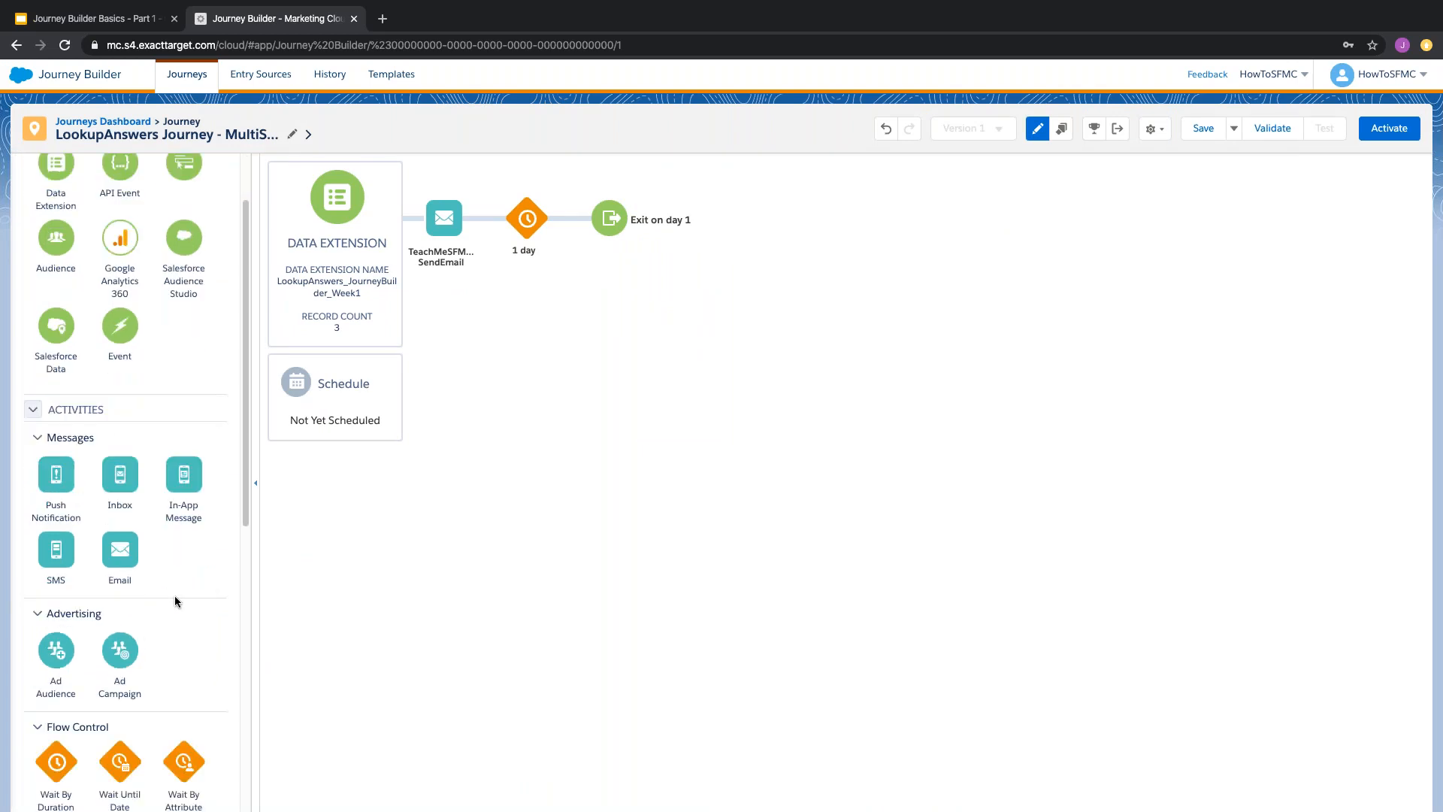
scroll(175, 595, down, 2)
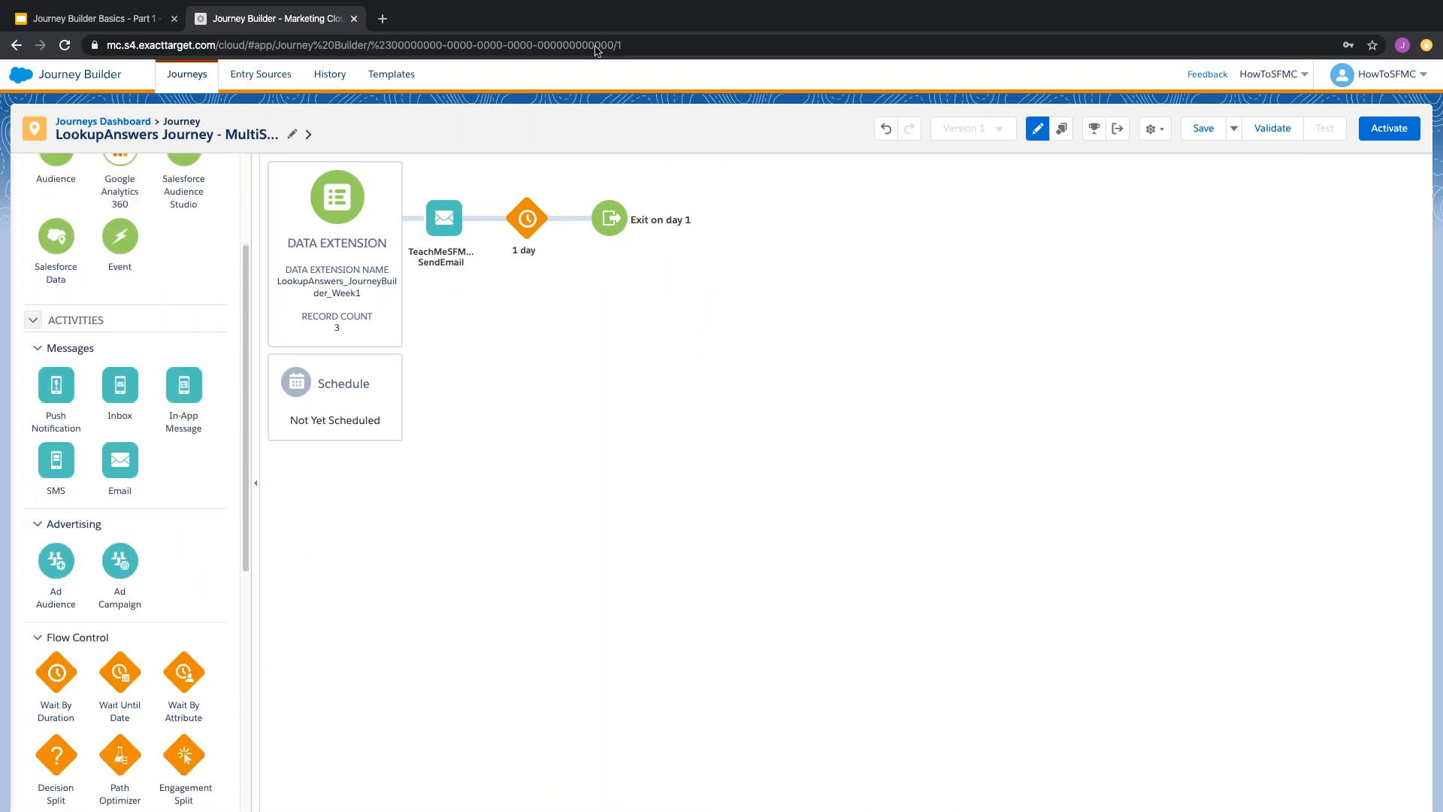
click(527, 218)
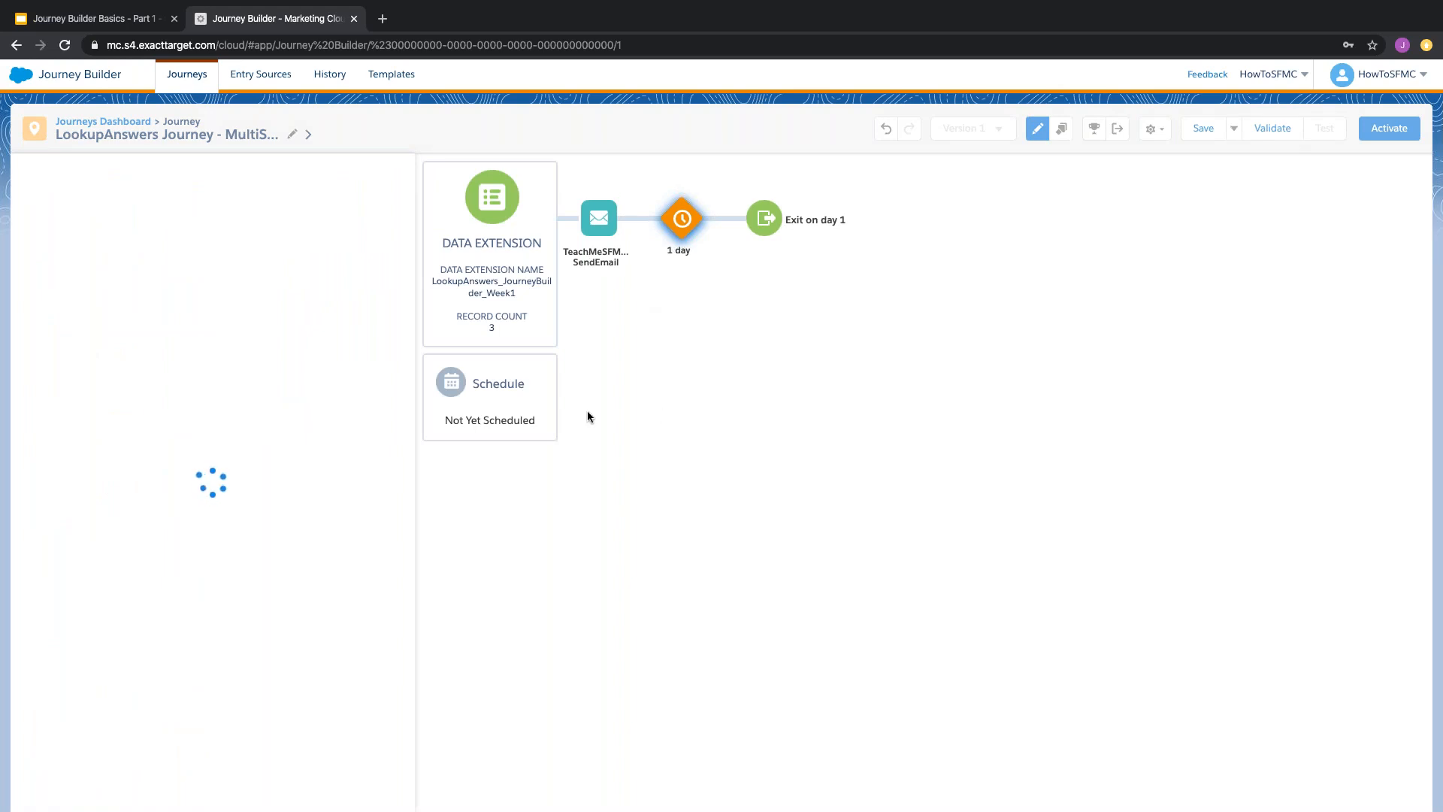
click(27, 255)
text(7)
key(BackSpace)
key(BackSpace)
text(7)
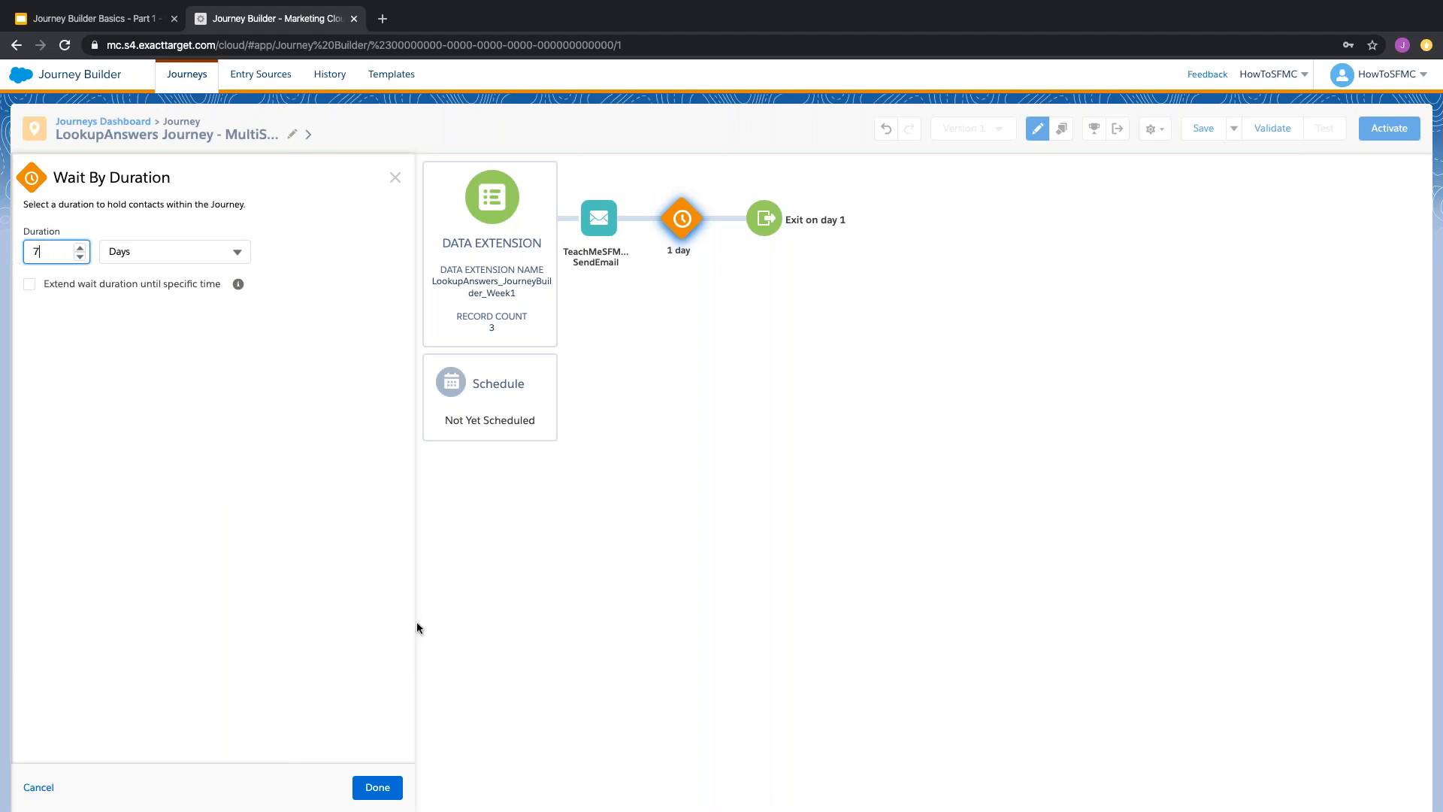
click(373, 787)
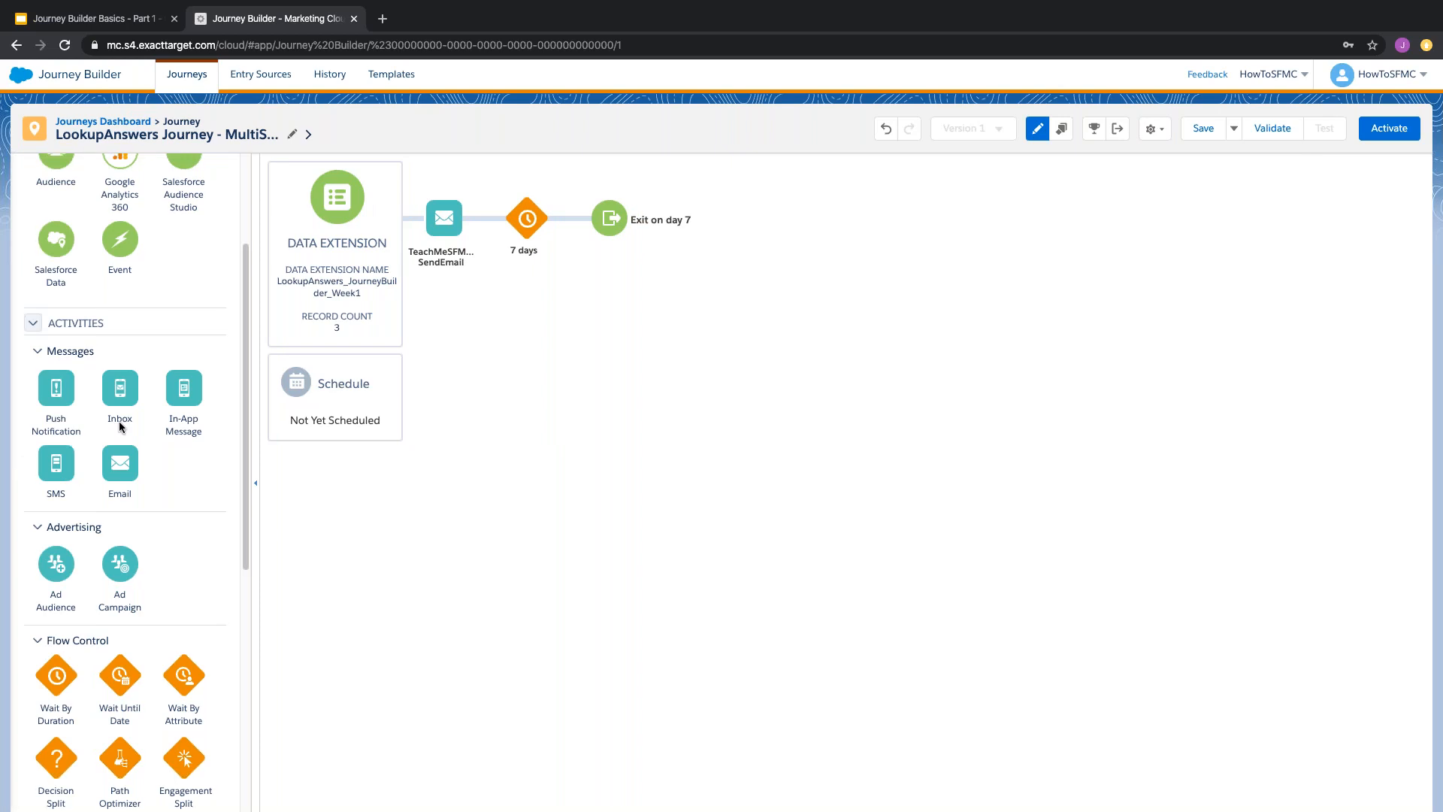
drag(170, 410, 586, 229)
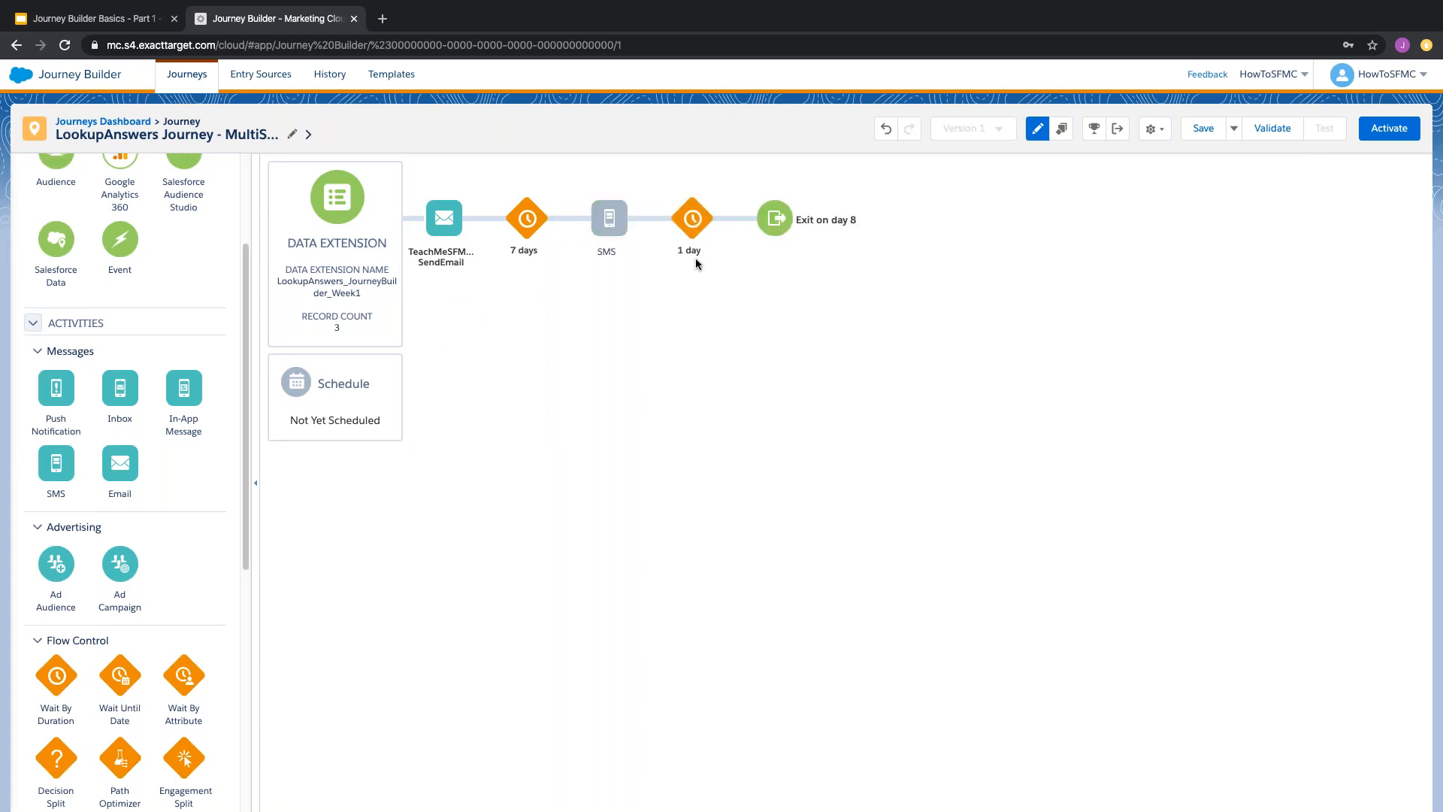
- Try to assign the Content Builder message Welcome SMS to the SMS activity
click(617, 228)
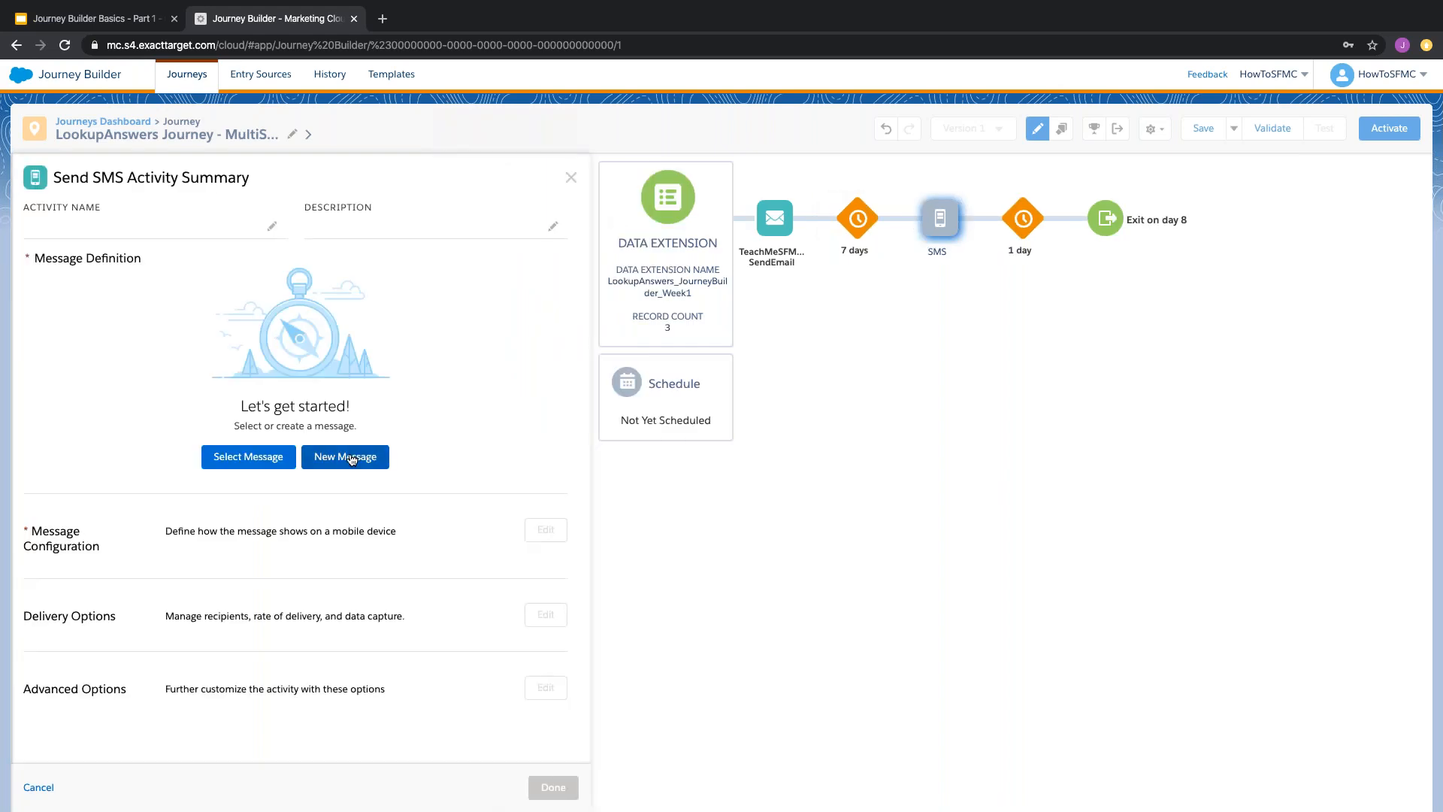
click(225, 459)
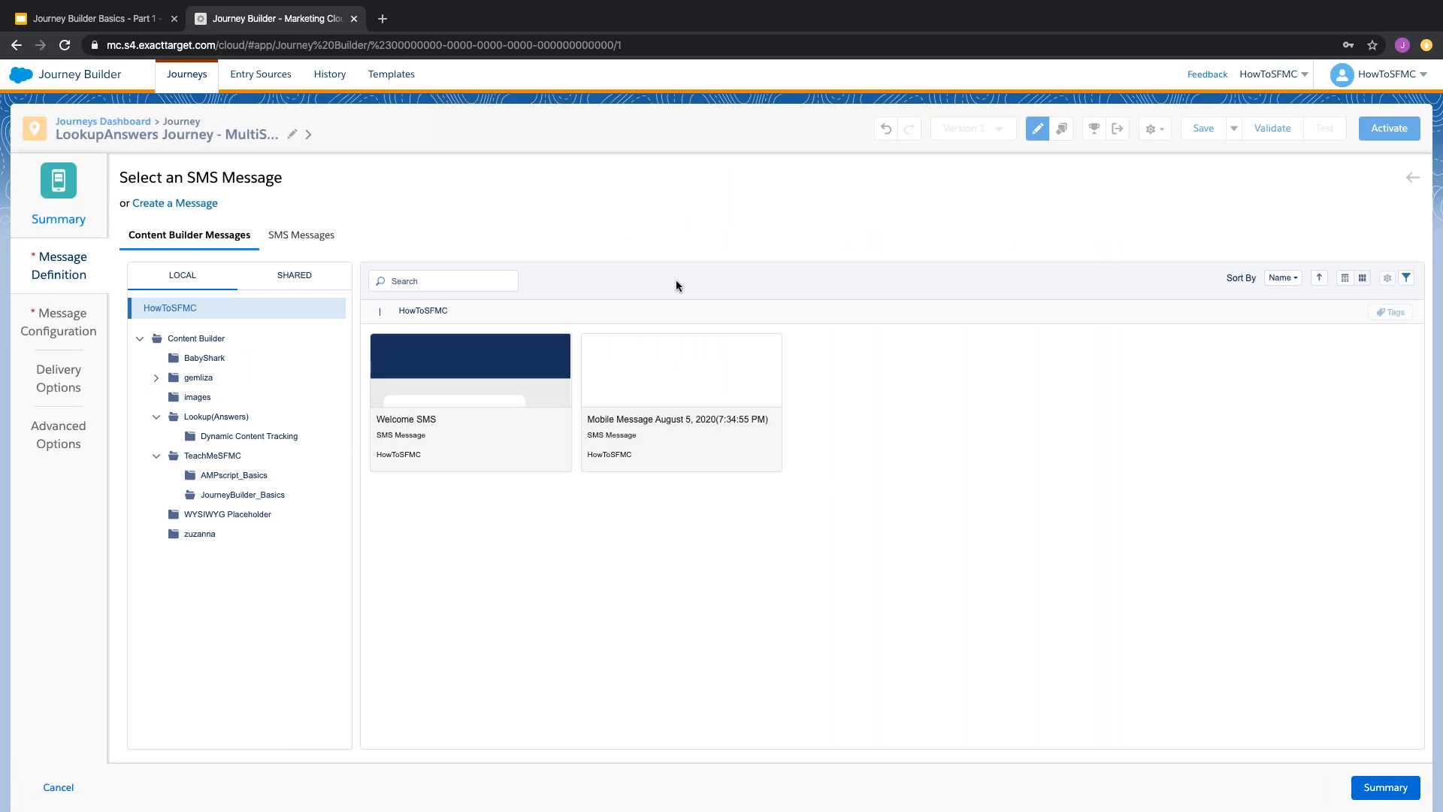
click(667, 399)
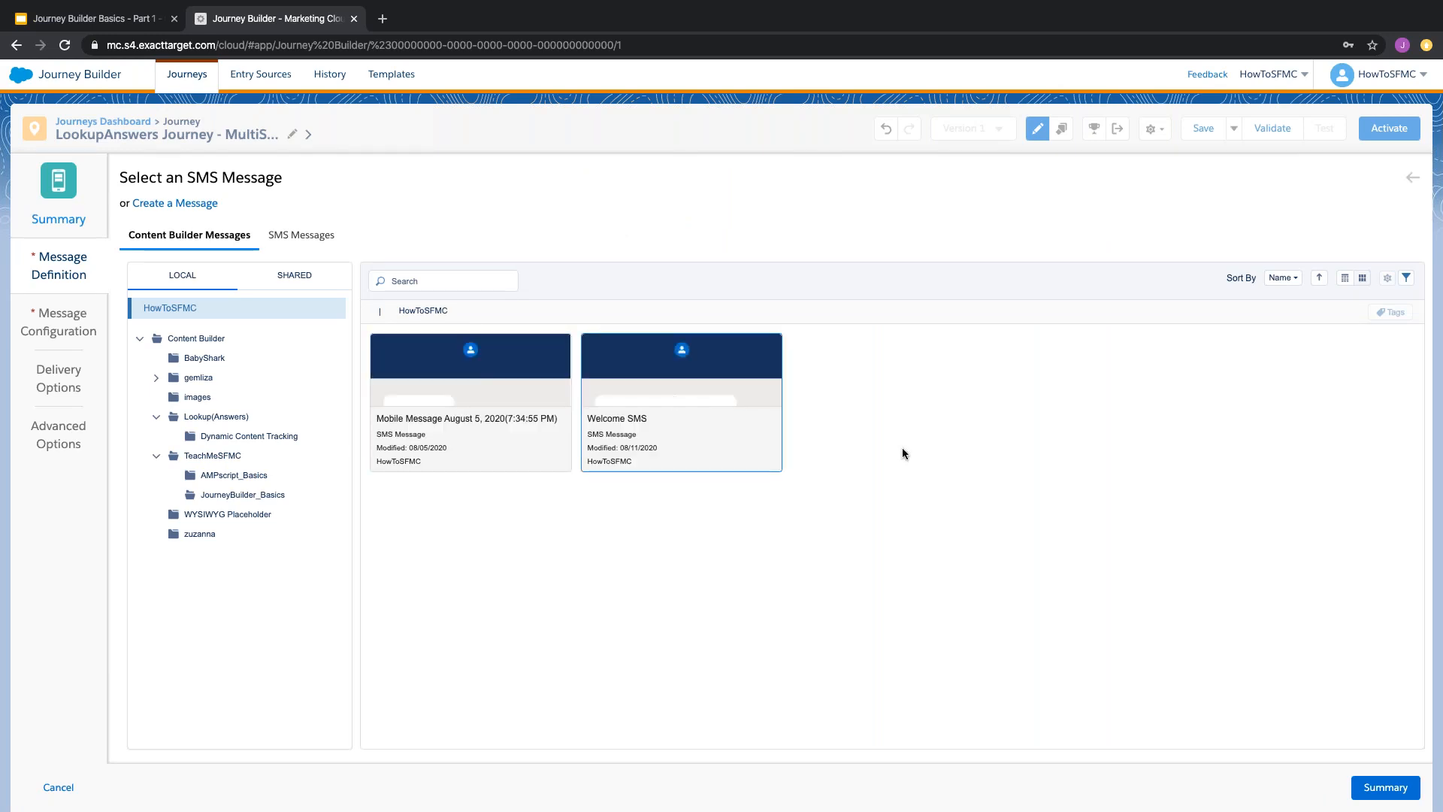
click(1385, 787)
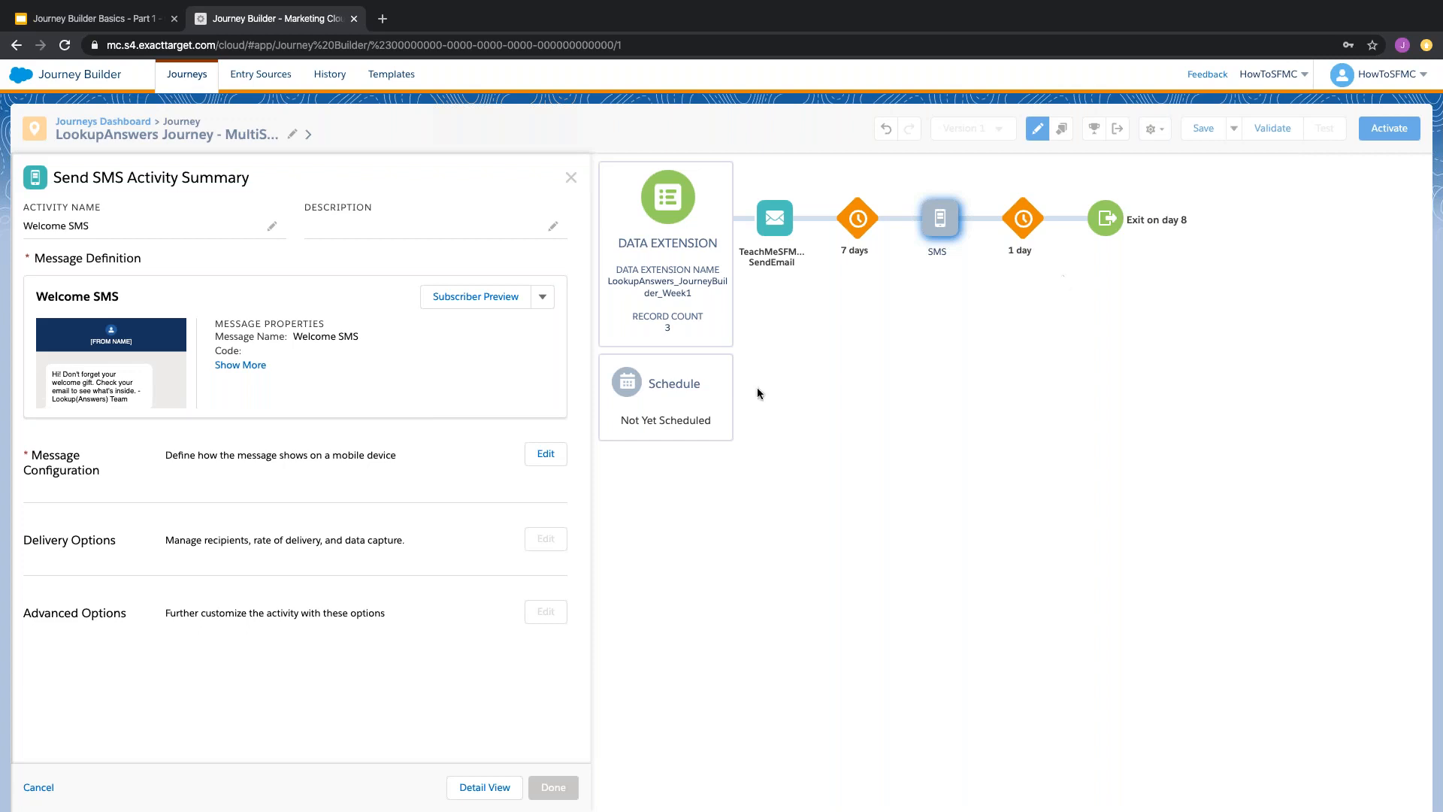
- Review the SMS activity's message configuration and message definition, and close the activity discarding its changes
click(547, 455)
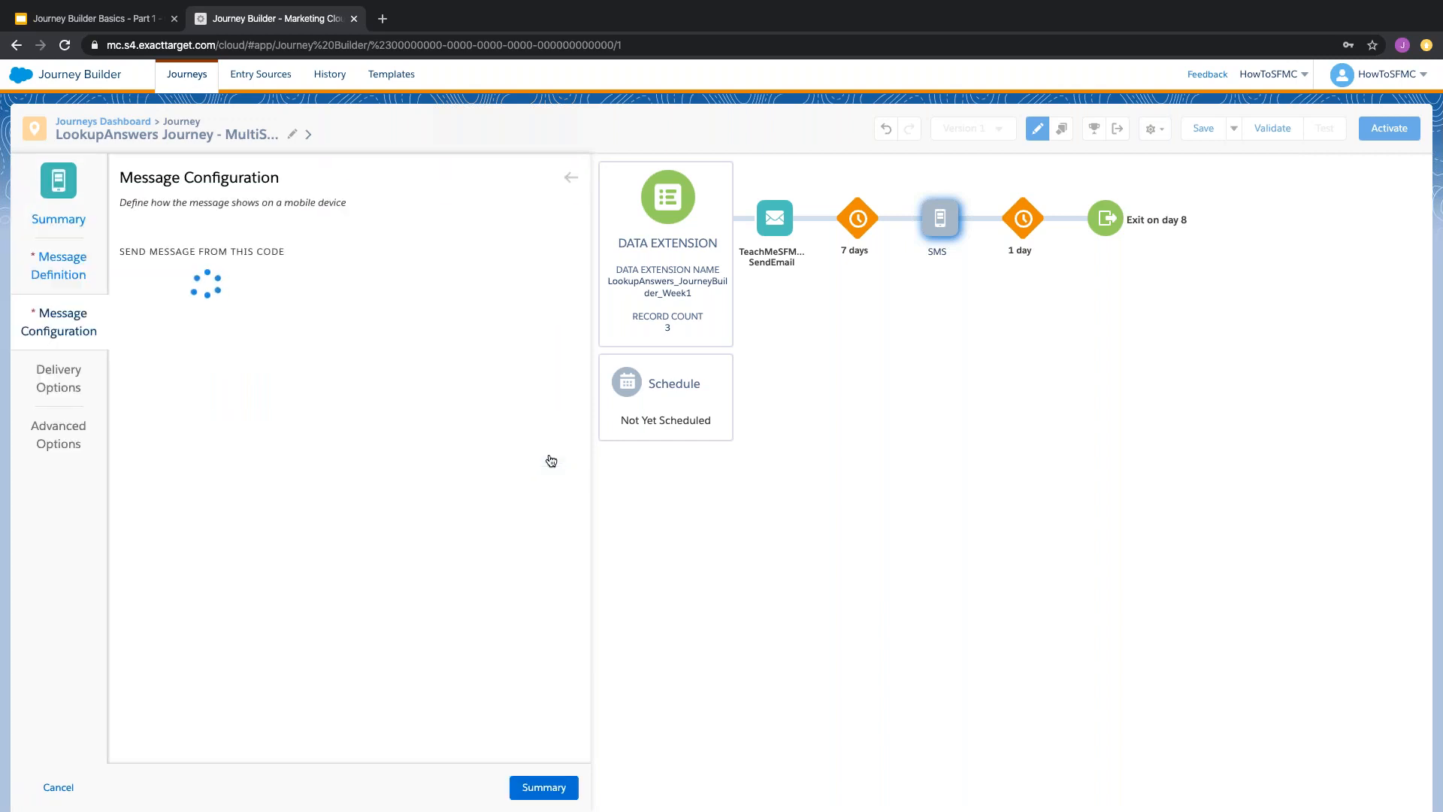
click(77, 284)
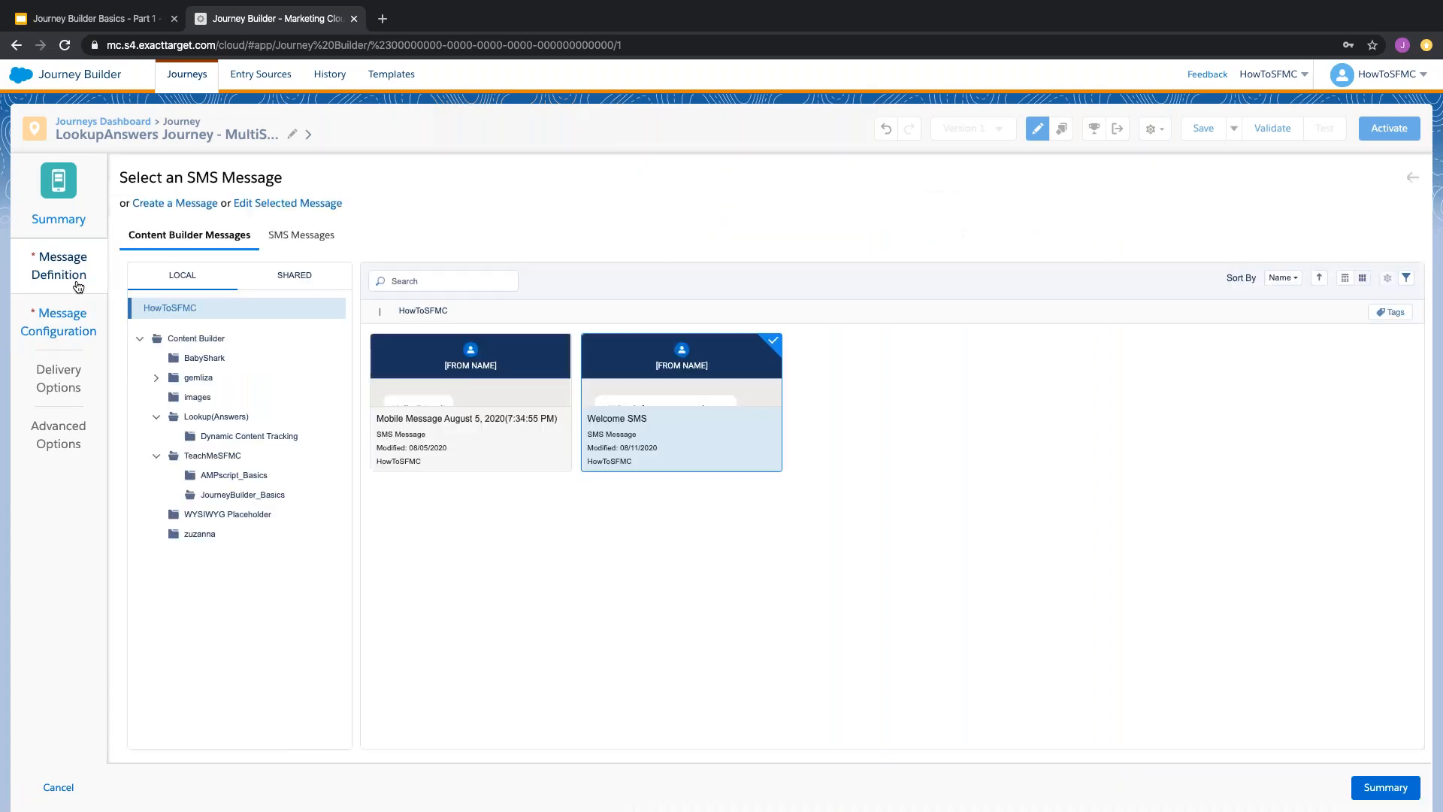
click(64, 331)
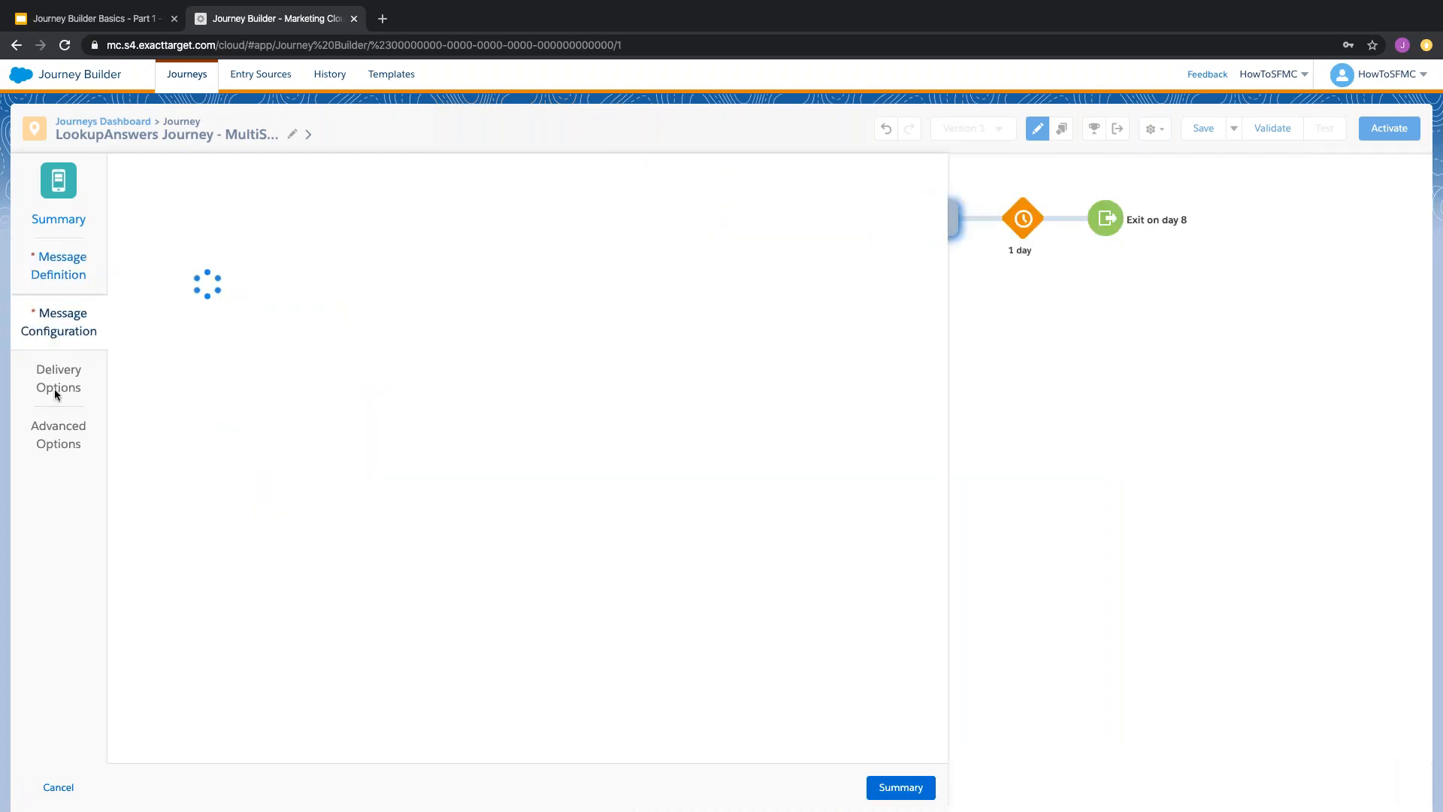
click(53, 286)
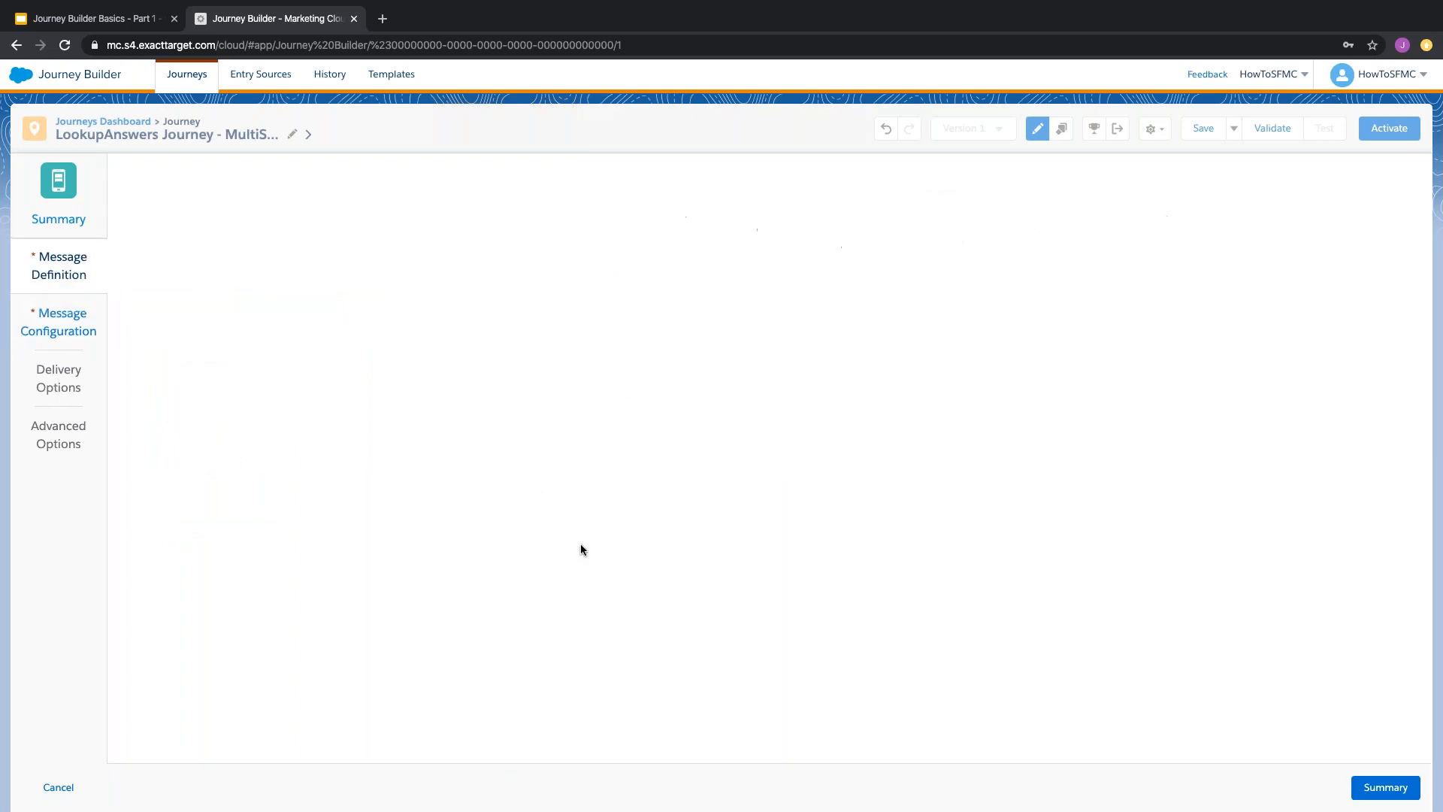
click(1398, 786)
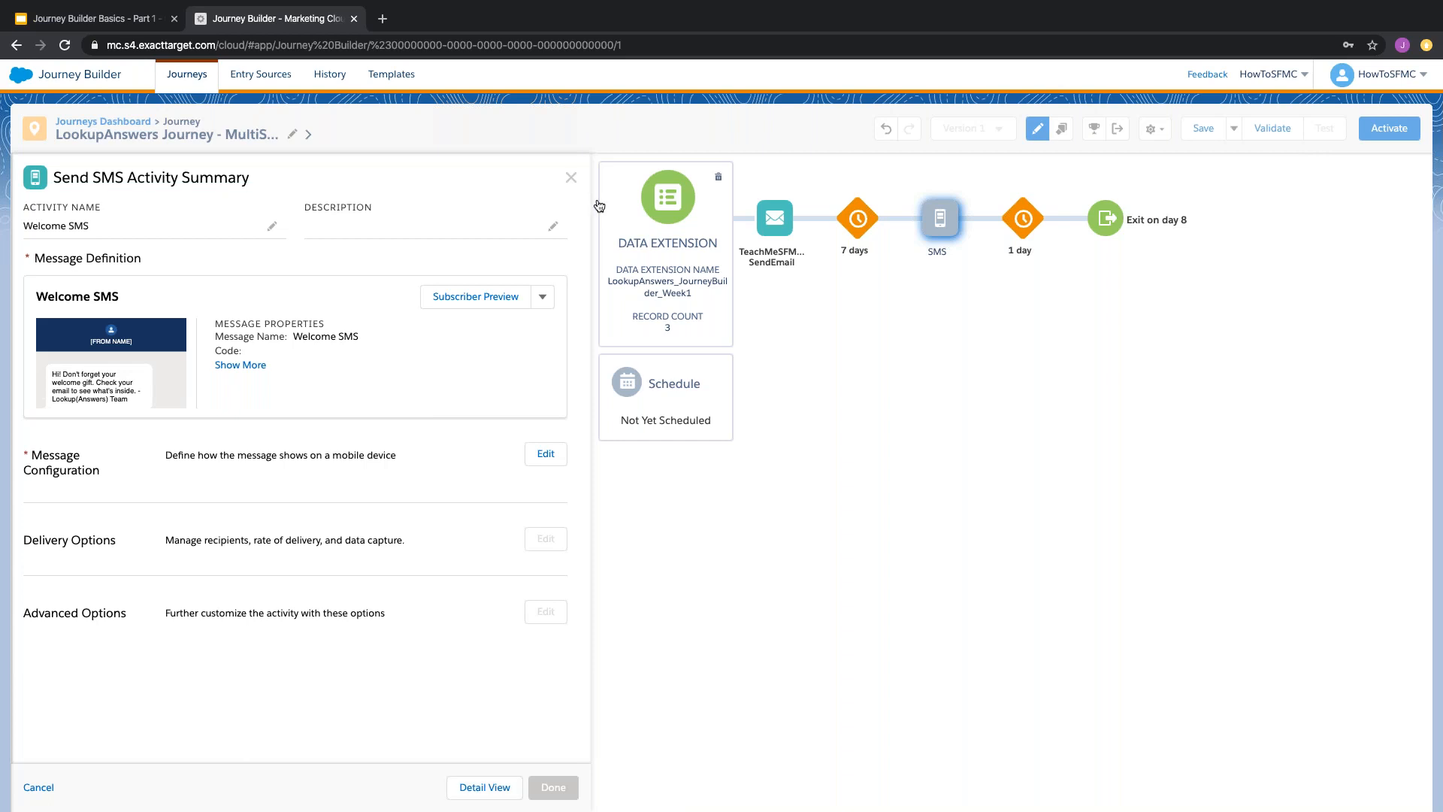
click(571, 178)
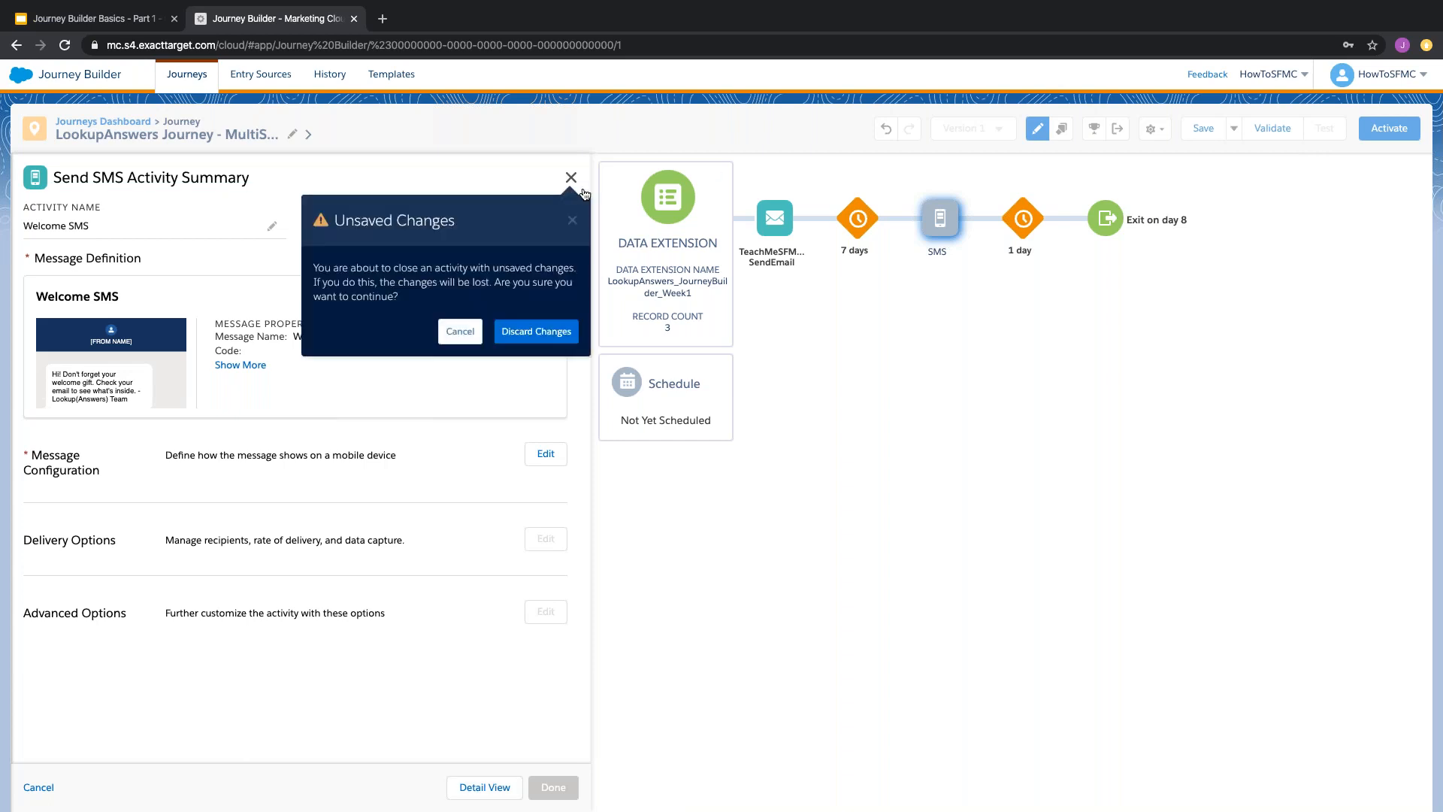
click(537, 332)
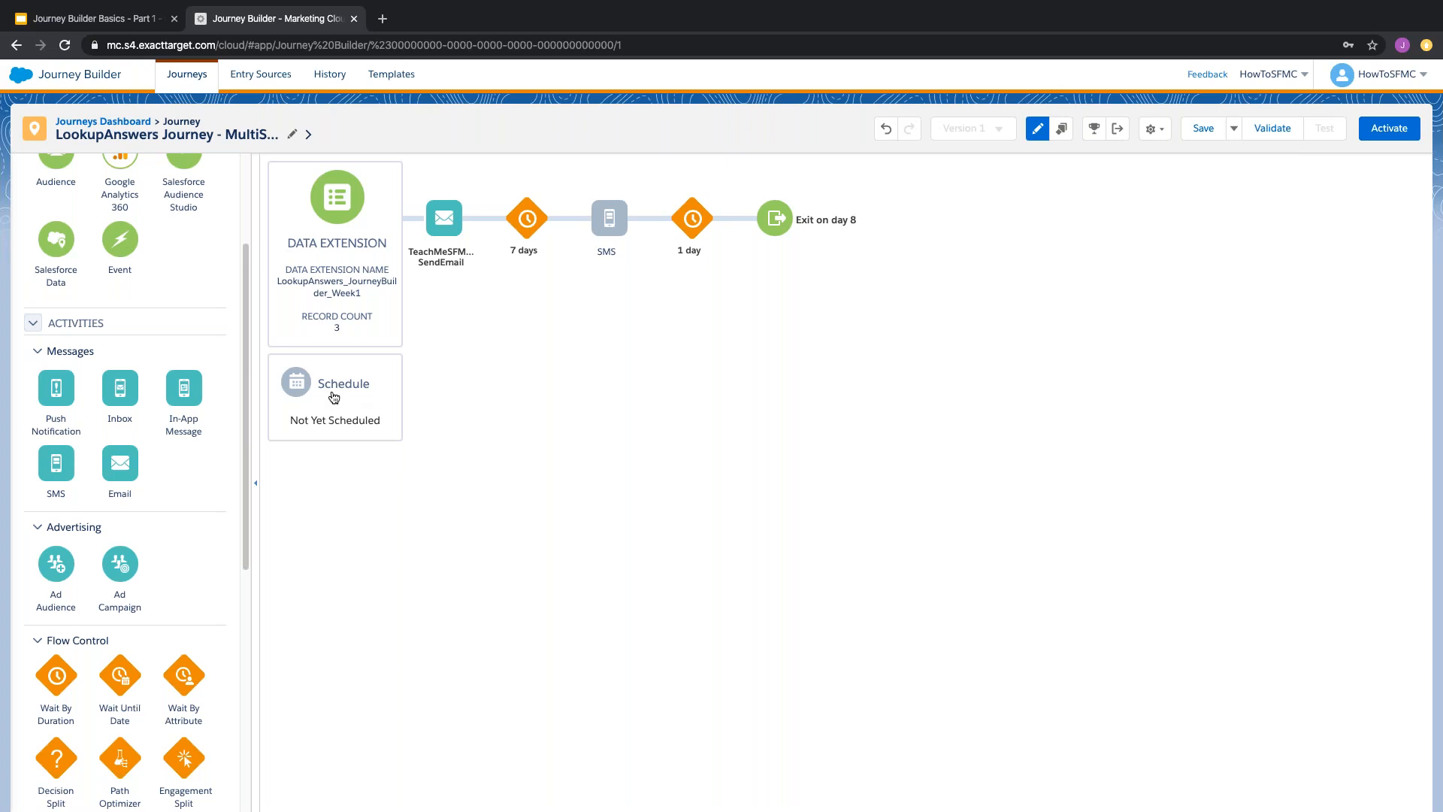
- Schedule the journey as Run Once, starting on activation
click(334, 396)
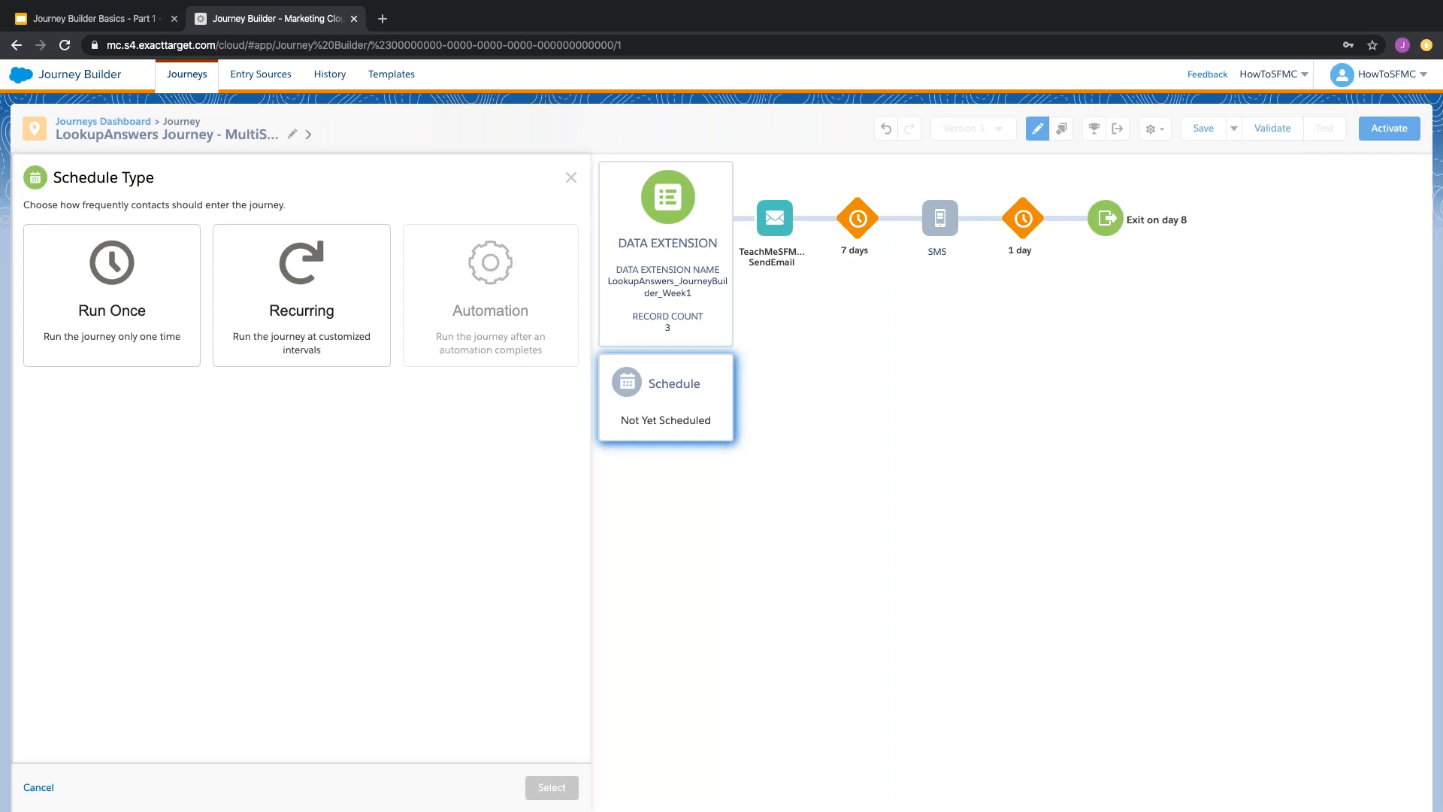
click(112, 301)
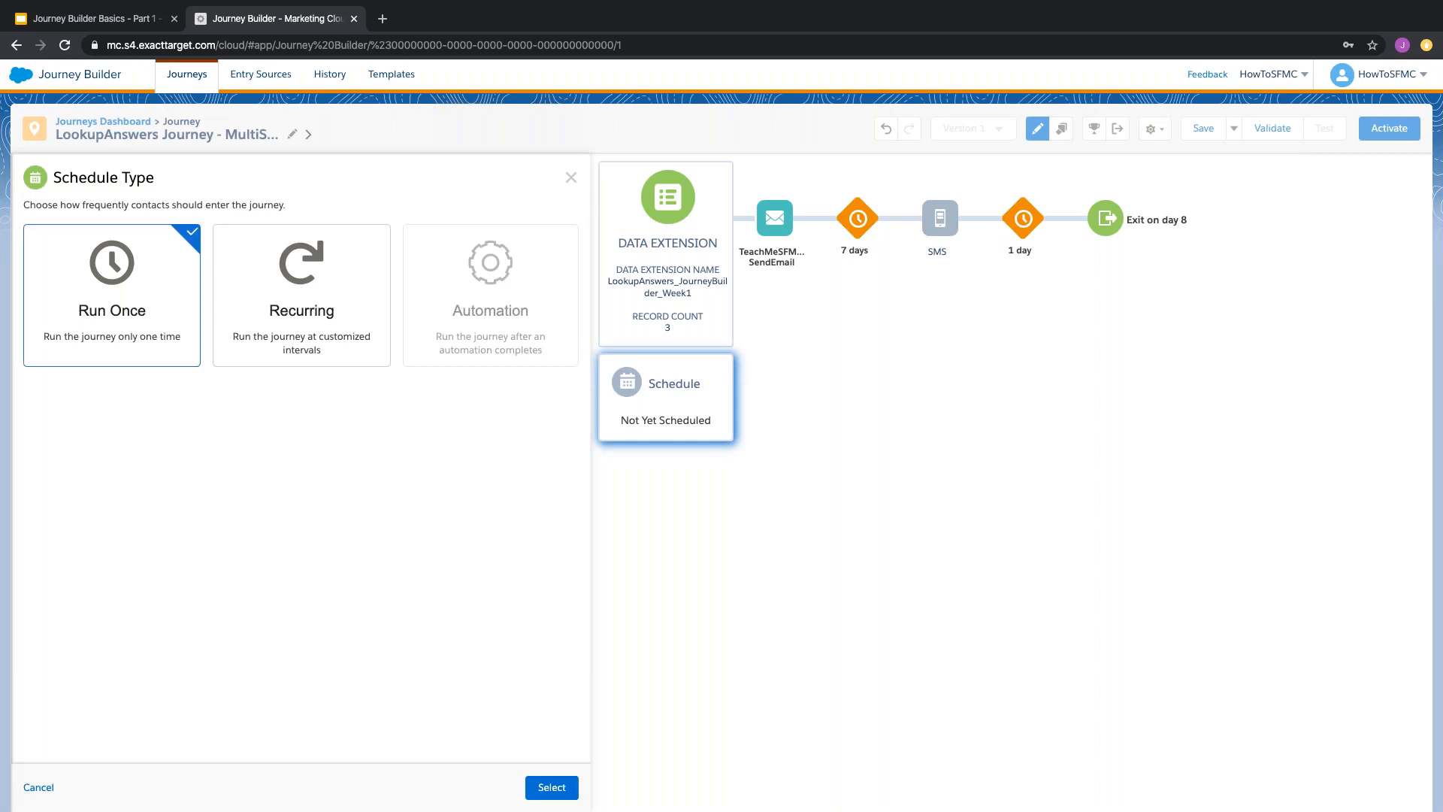
click(546, 788)
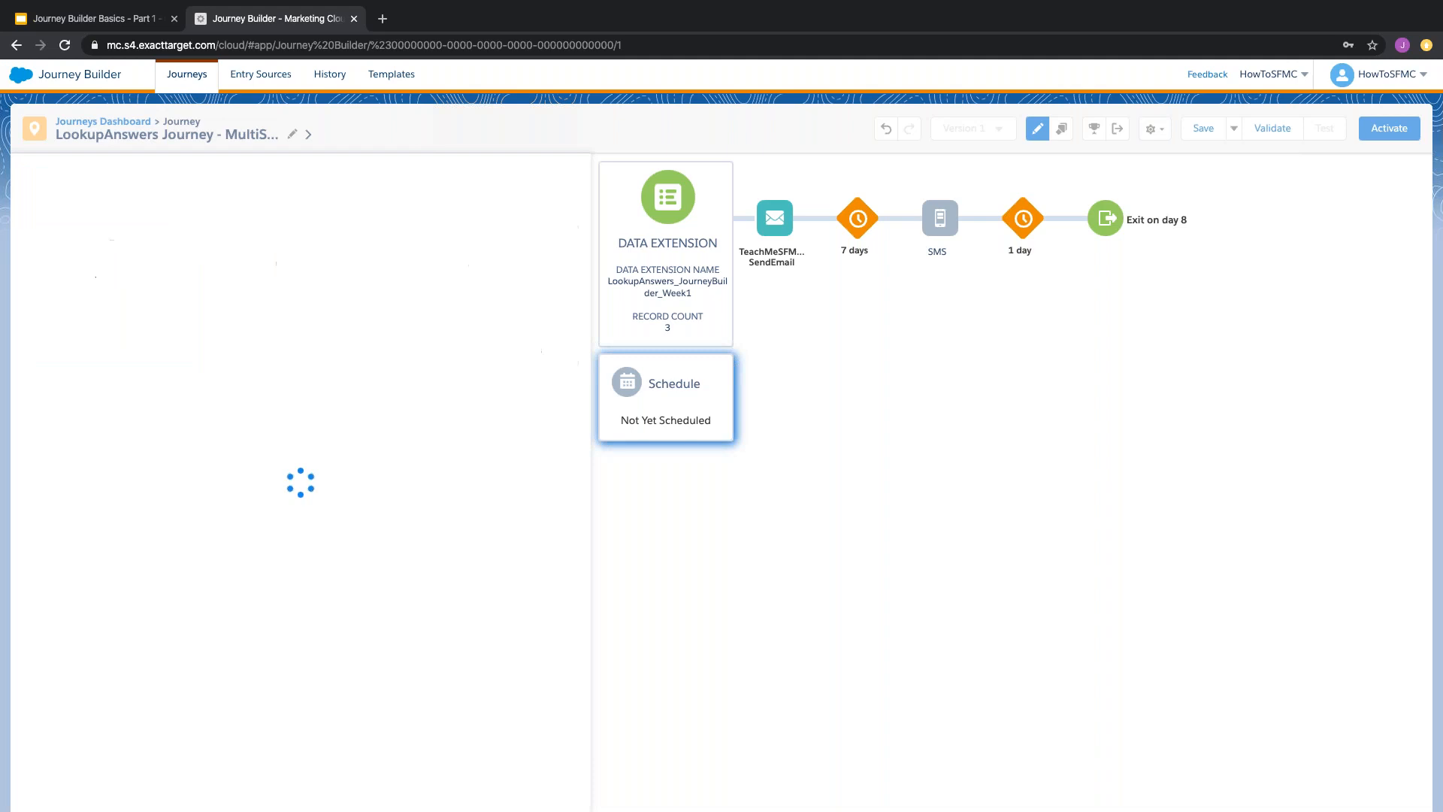
click(551, 787)
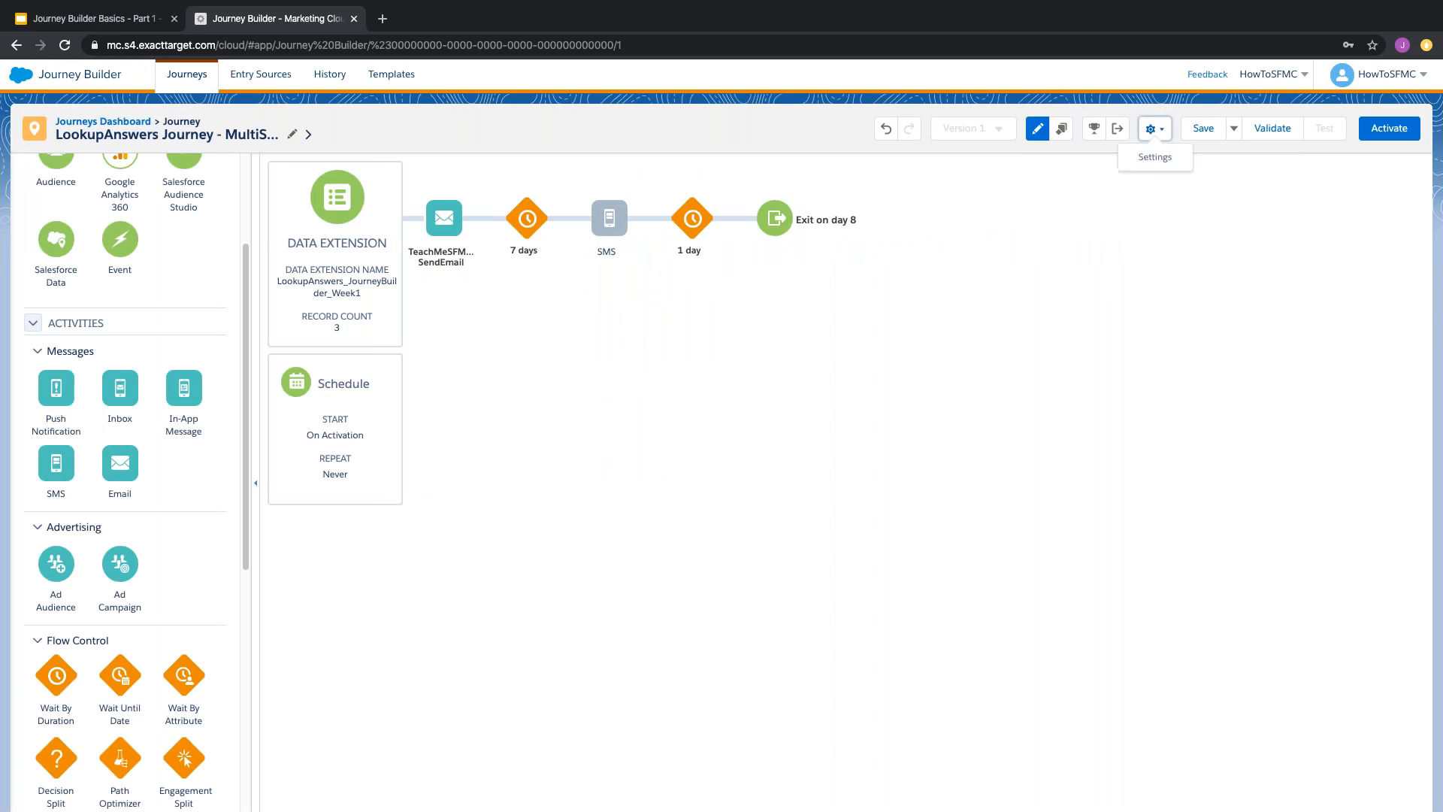
- Set the contact re-entry mode to No re-entry in the journey settings and save the journey
click(1153, 130)
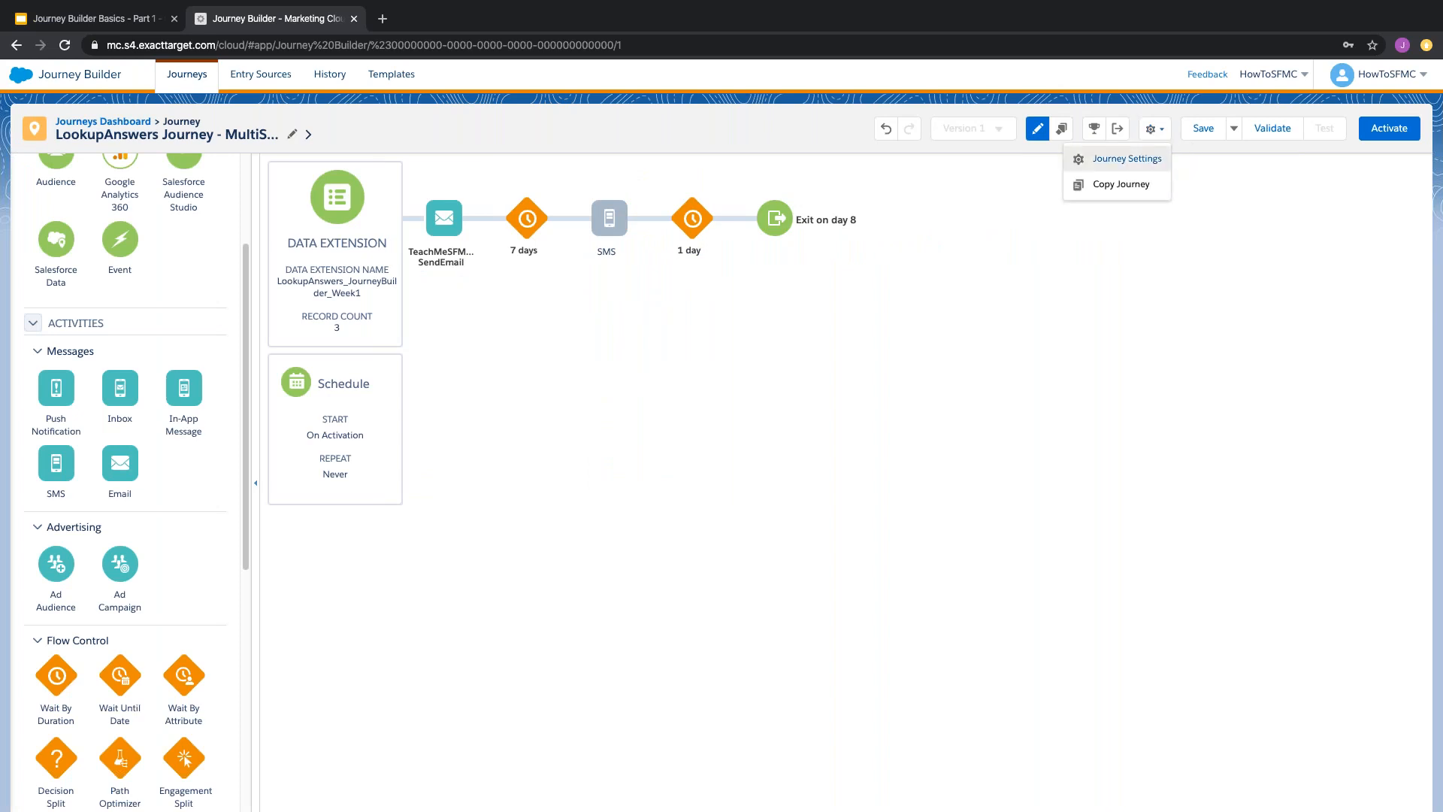
click(1127, 159)
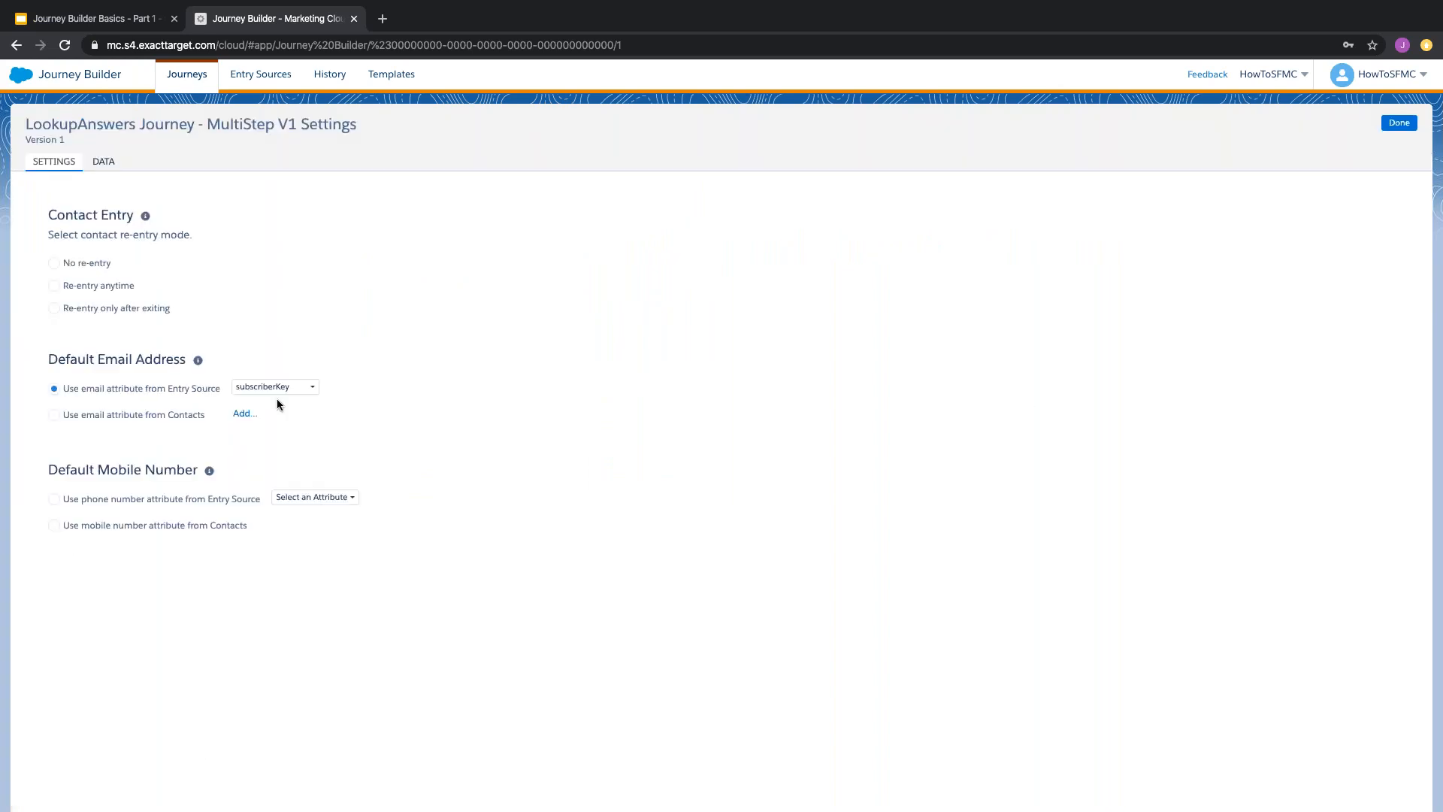
click(57, 267)
click(1411, 127)
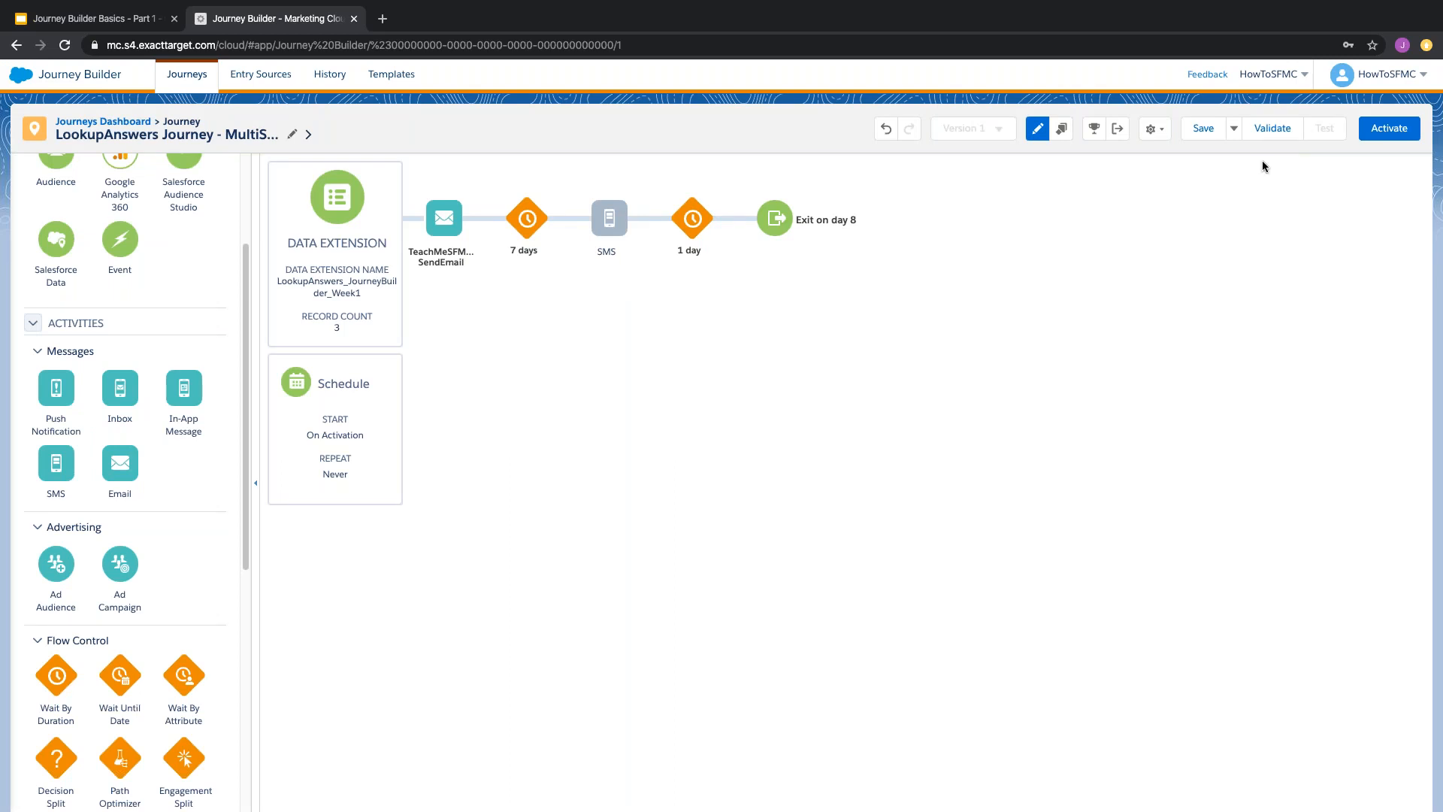
click(1208, 135)
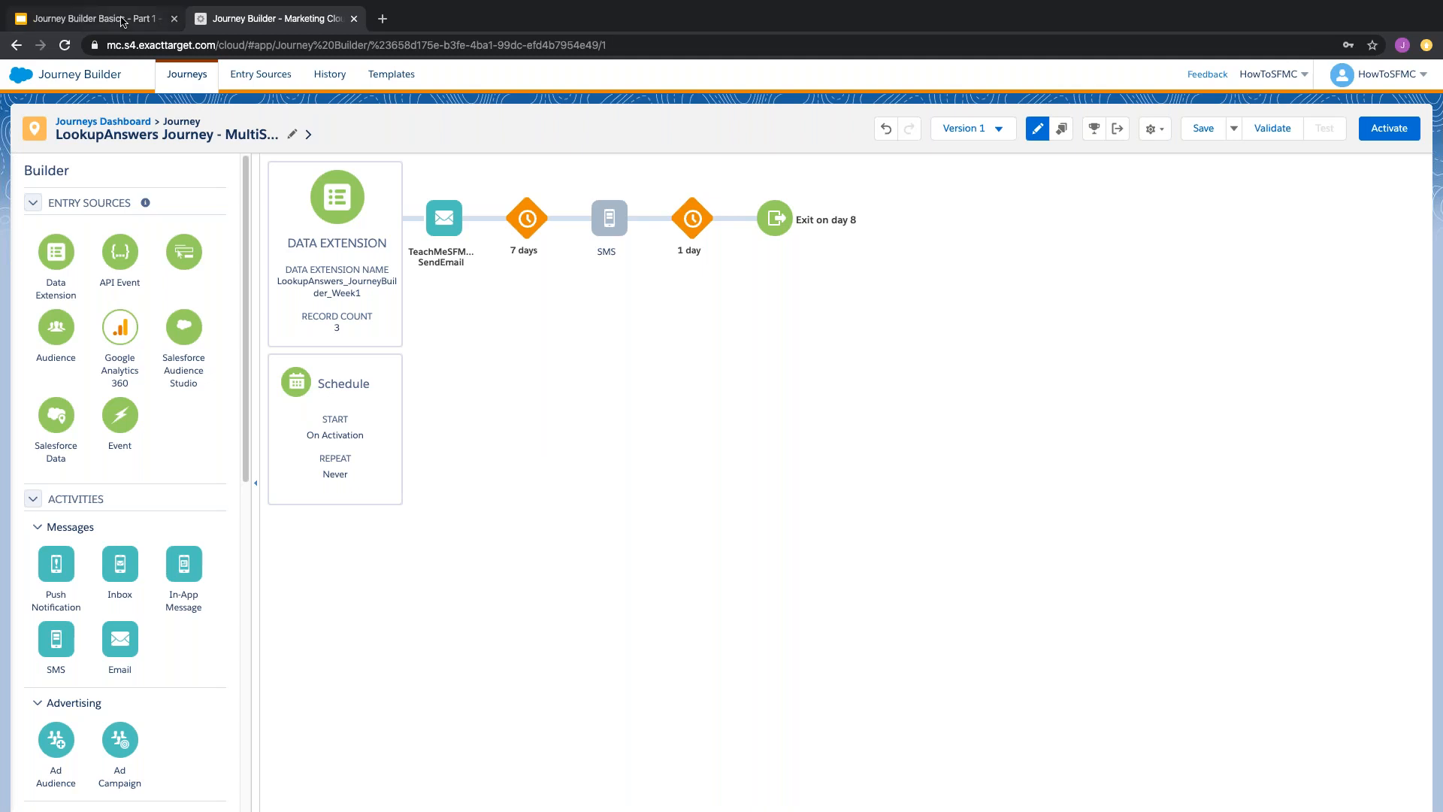
- Switch to the Google Slides deck, present it from the Multi-Step Journey - Email Activity slide and advance one slide
click(120, 18)
key(Escape)
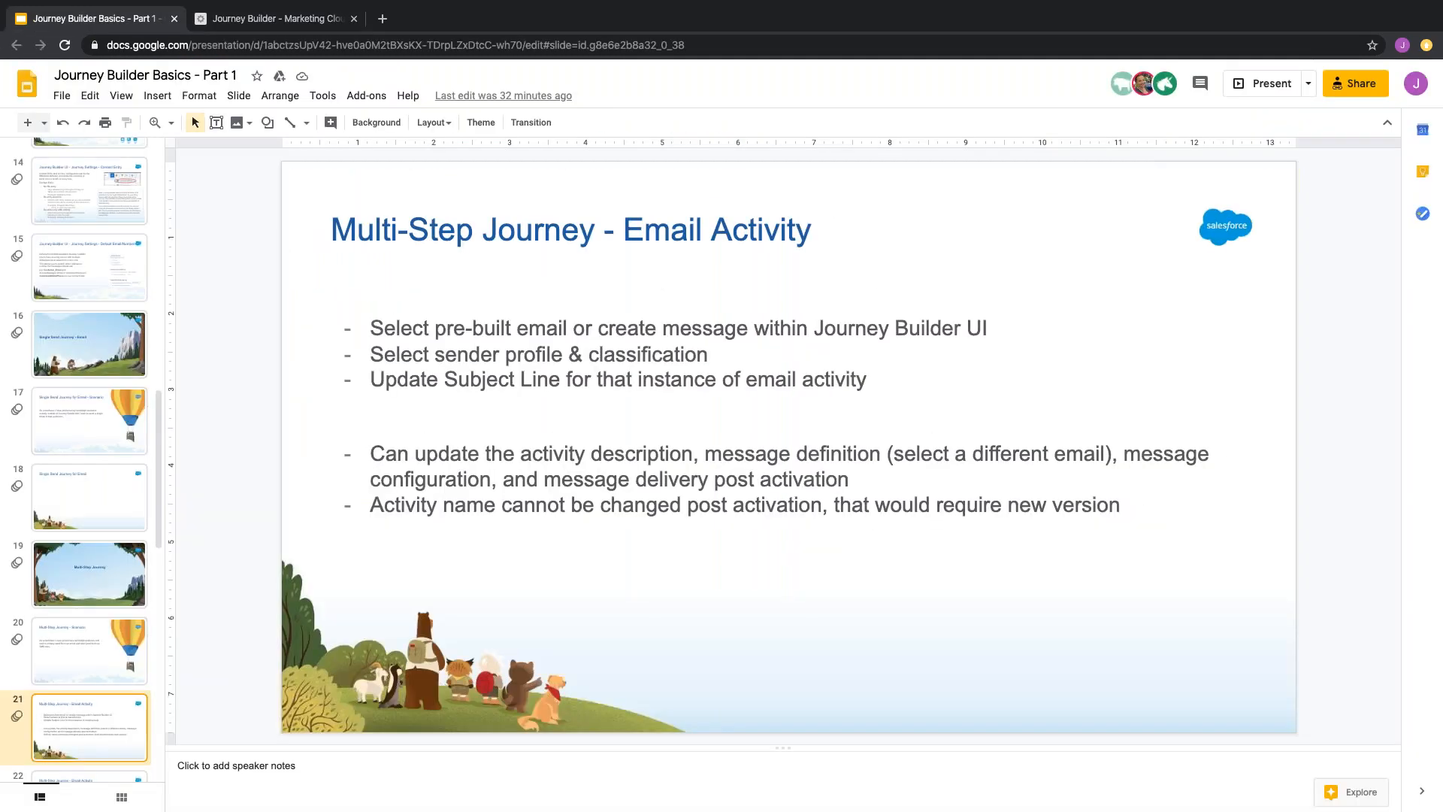
click(1262, 97)
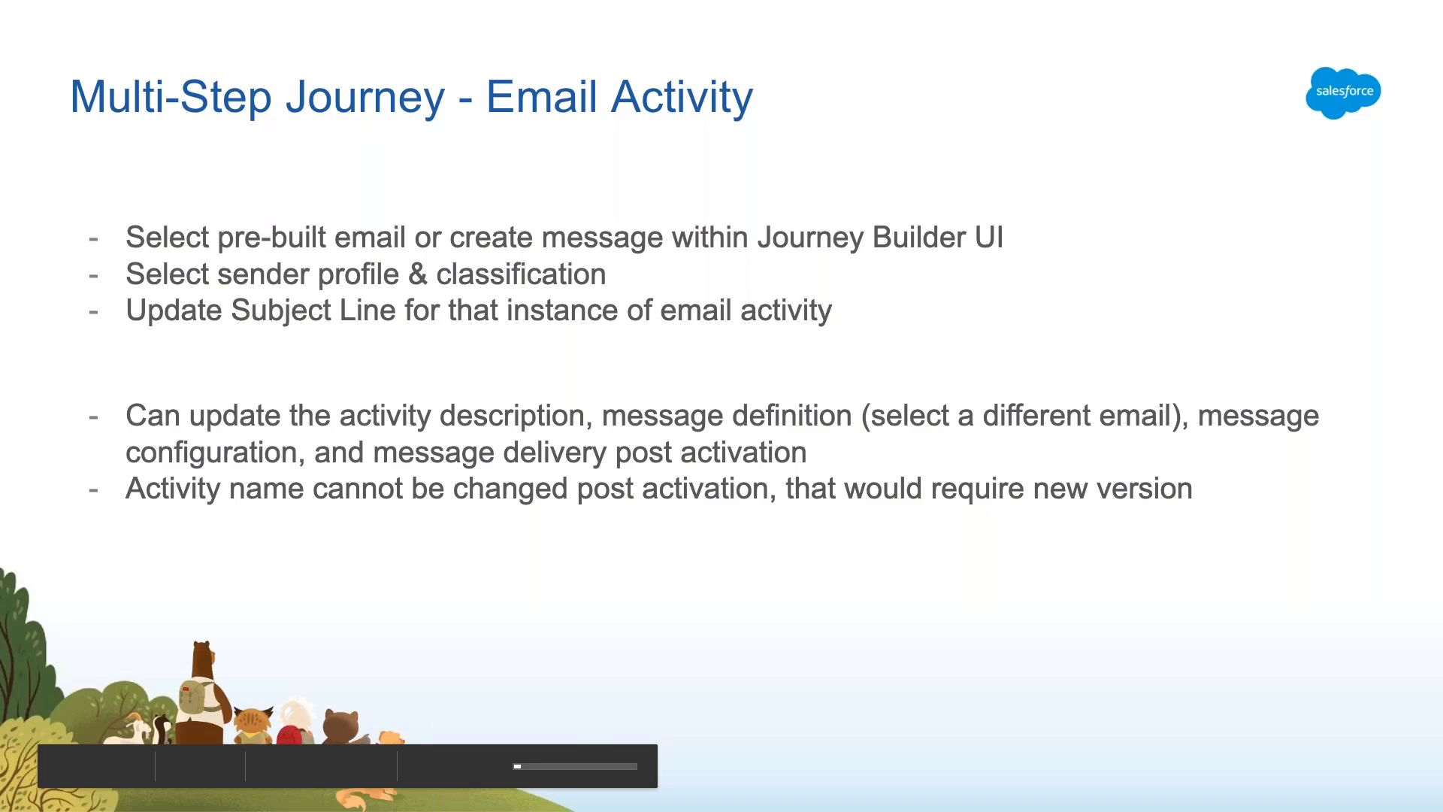
key(Right)
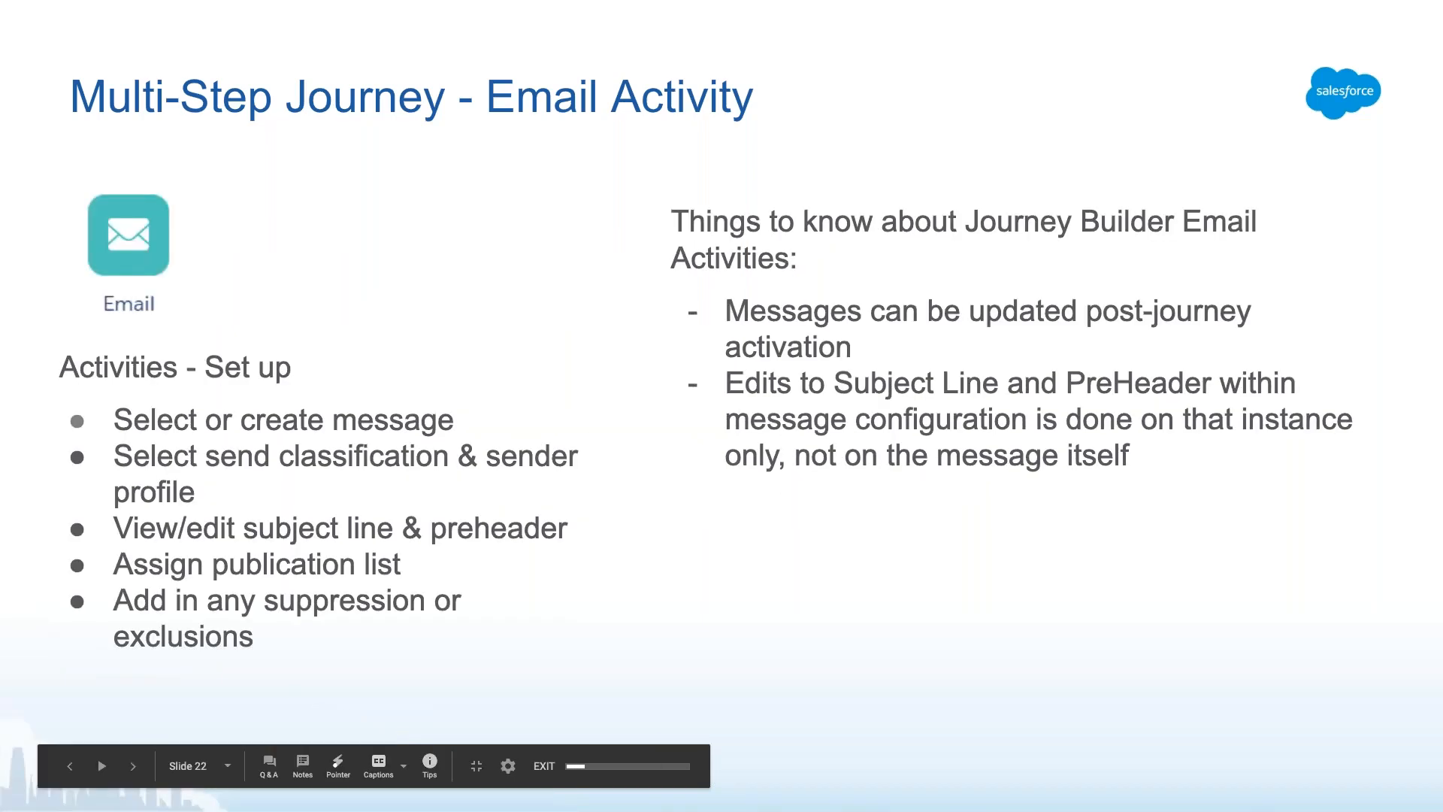
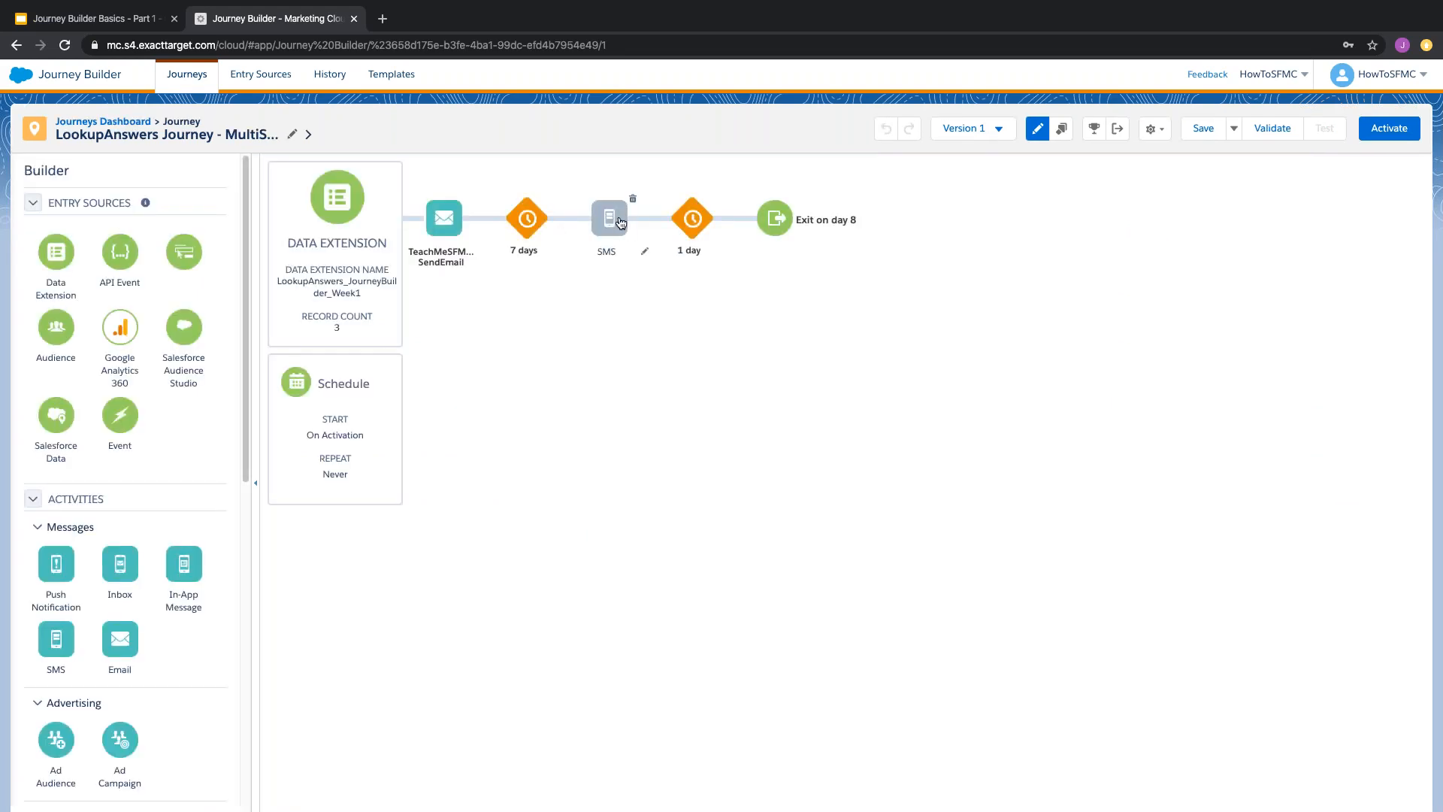
- Delete the SMS activity and the 7-day wait from the multi-step journey
click(632, 199)
click(754, 238)
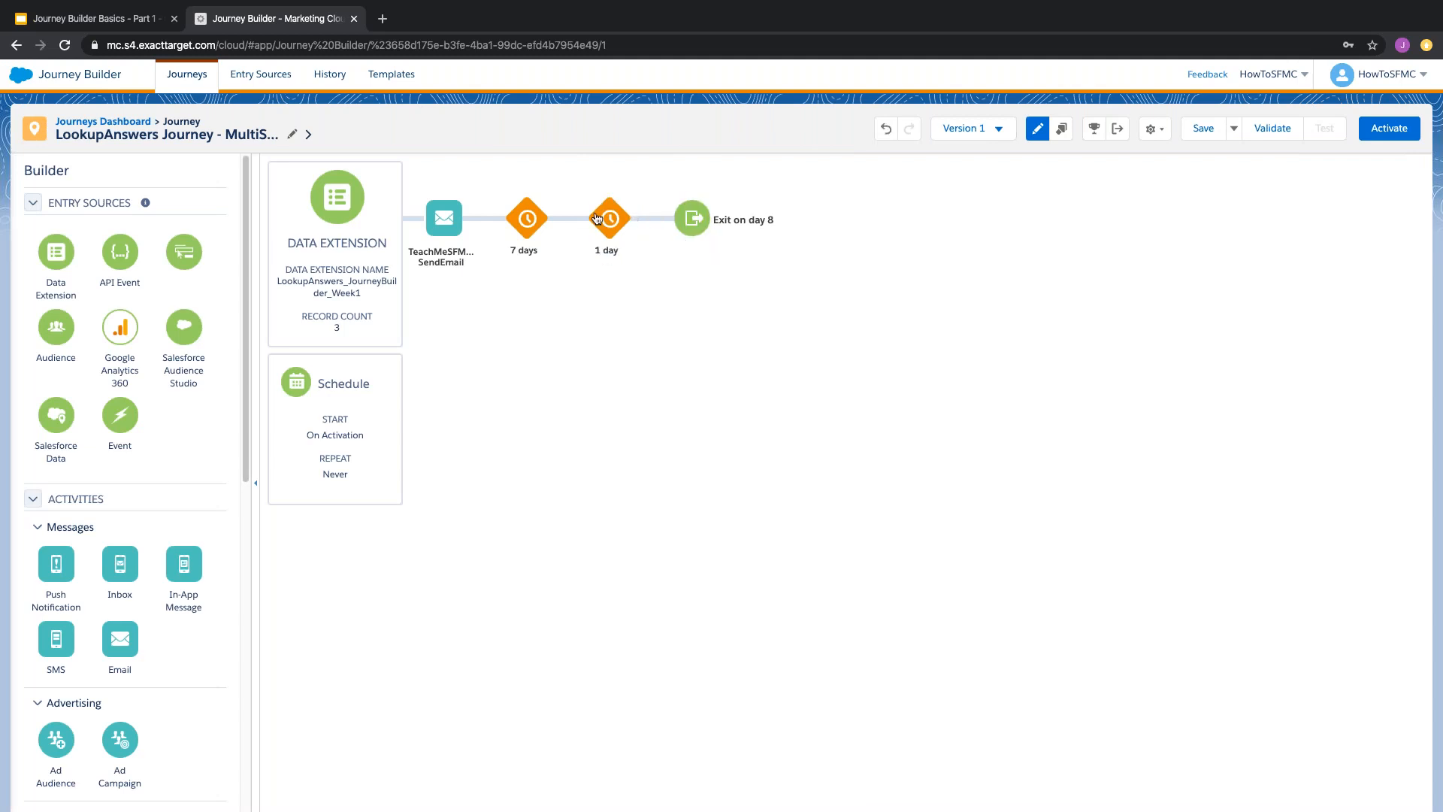
click(548, 200)
click(668, 238)
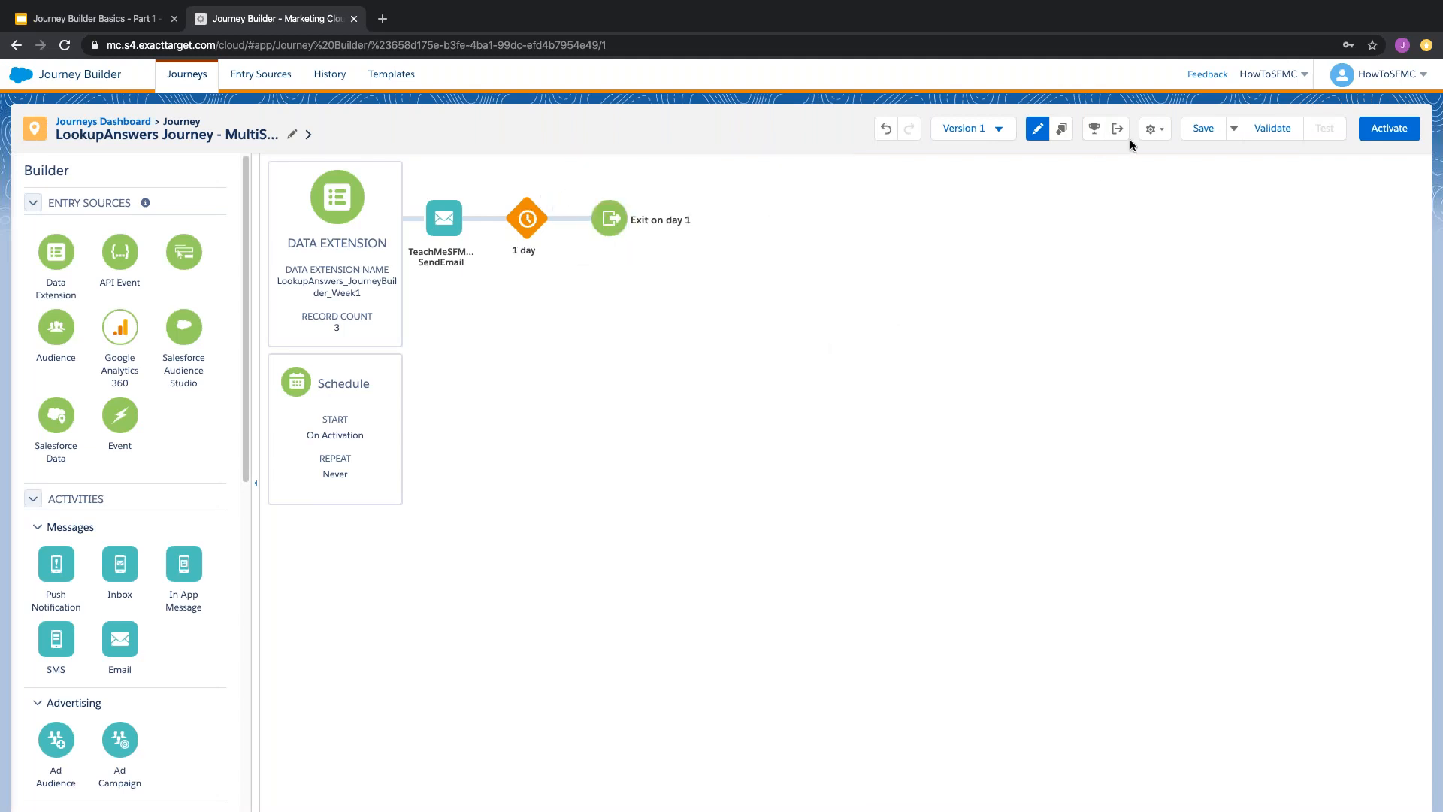
- Review the journey settings of the multi-step journey and return to the canvas
click(1153, 129)
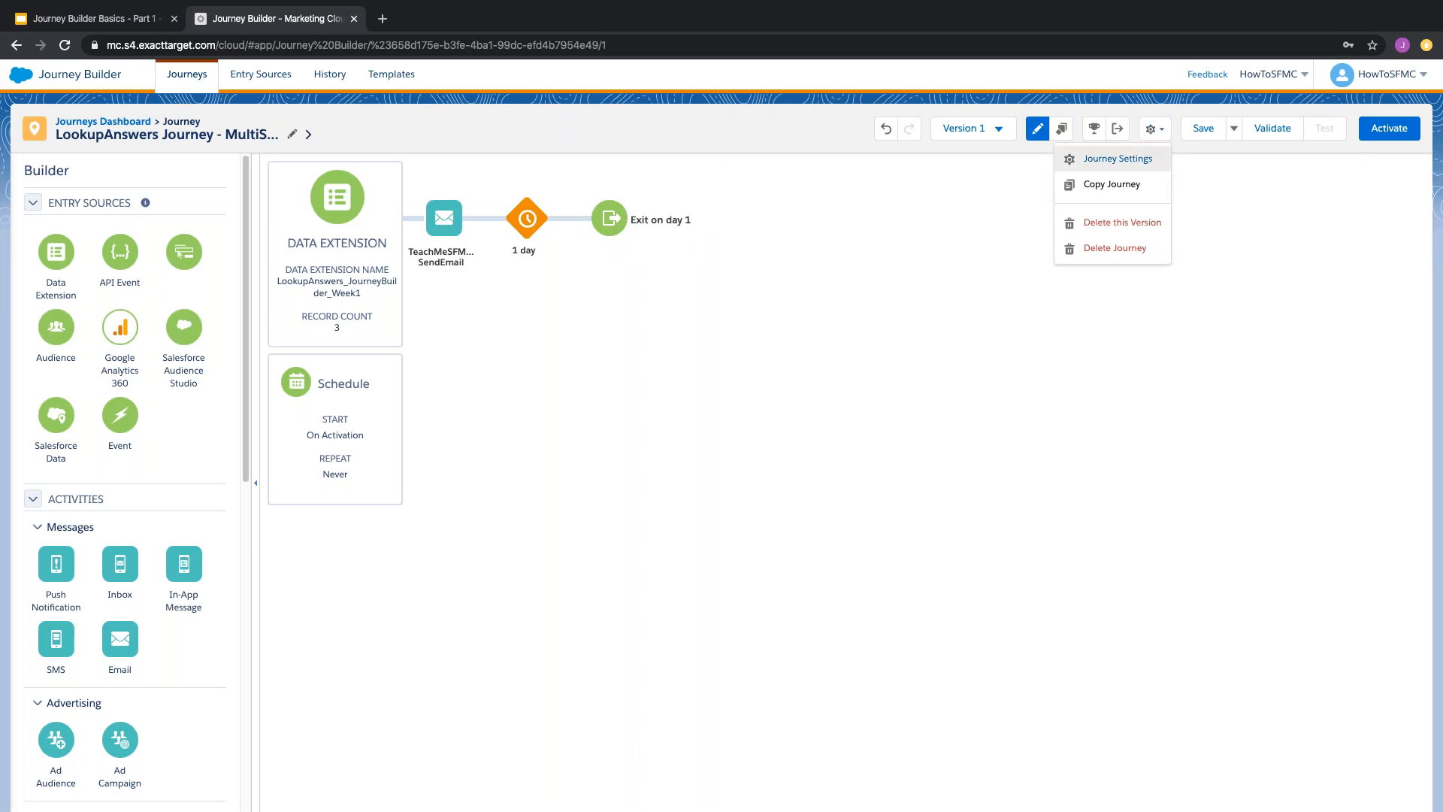
click(1118, 159)
click(1404, 125)
- Validate the journey, arrange the flow with a 1-day wait before and after the email, and close the validation results
click(1269, 131)
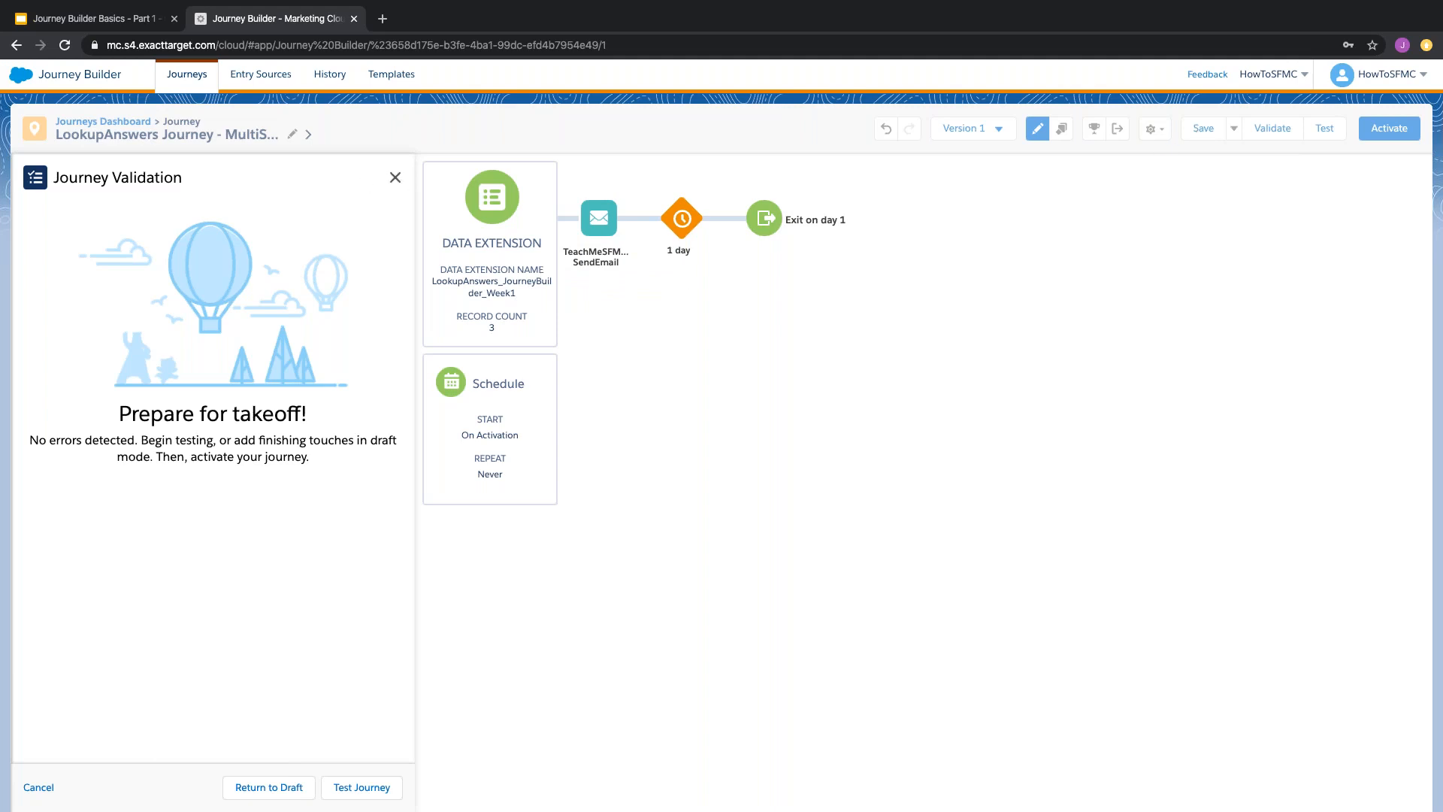
click(727, 235)
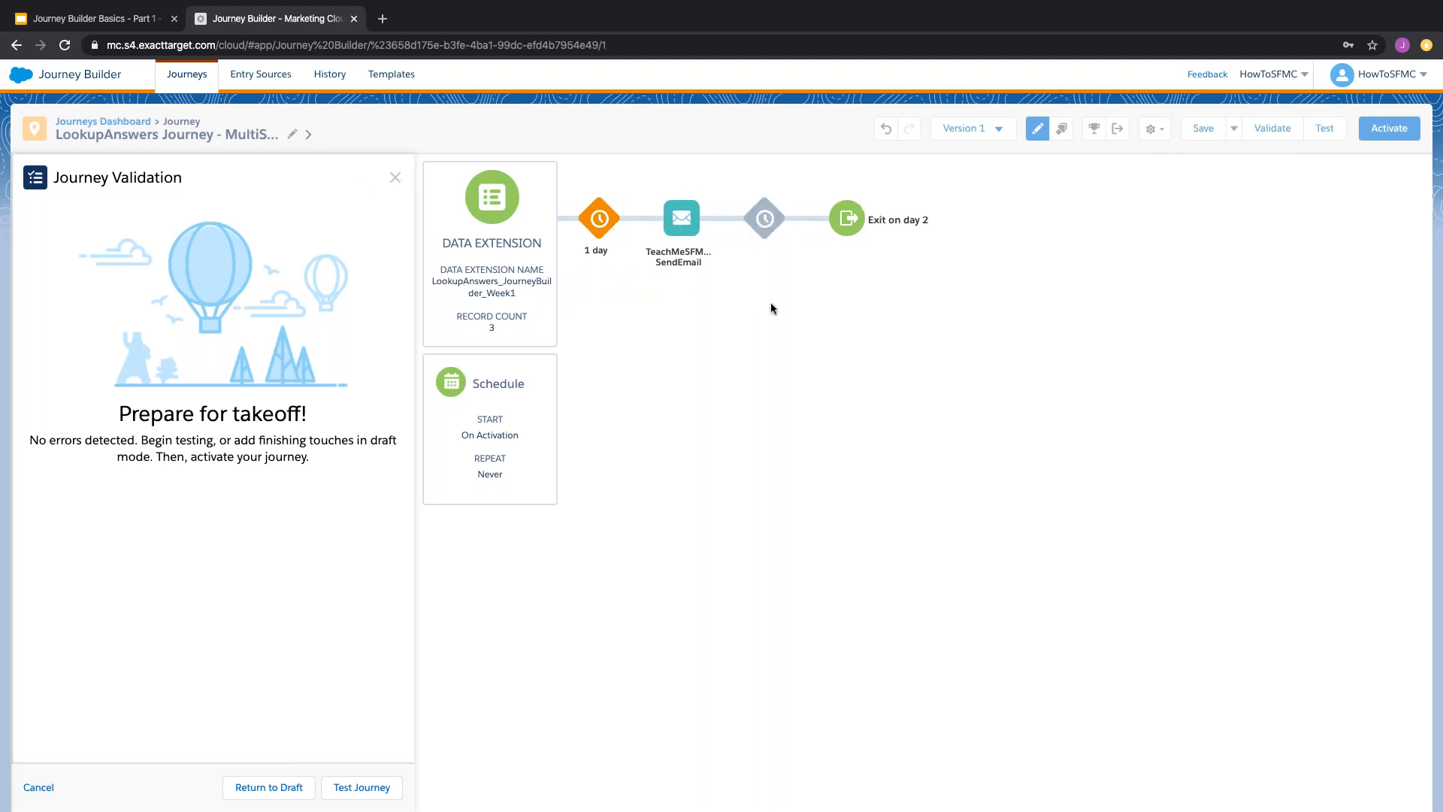
click(396, 178)
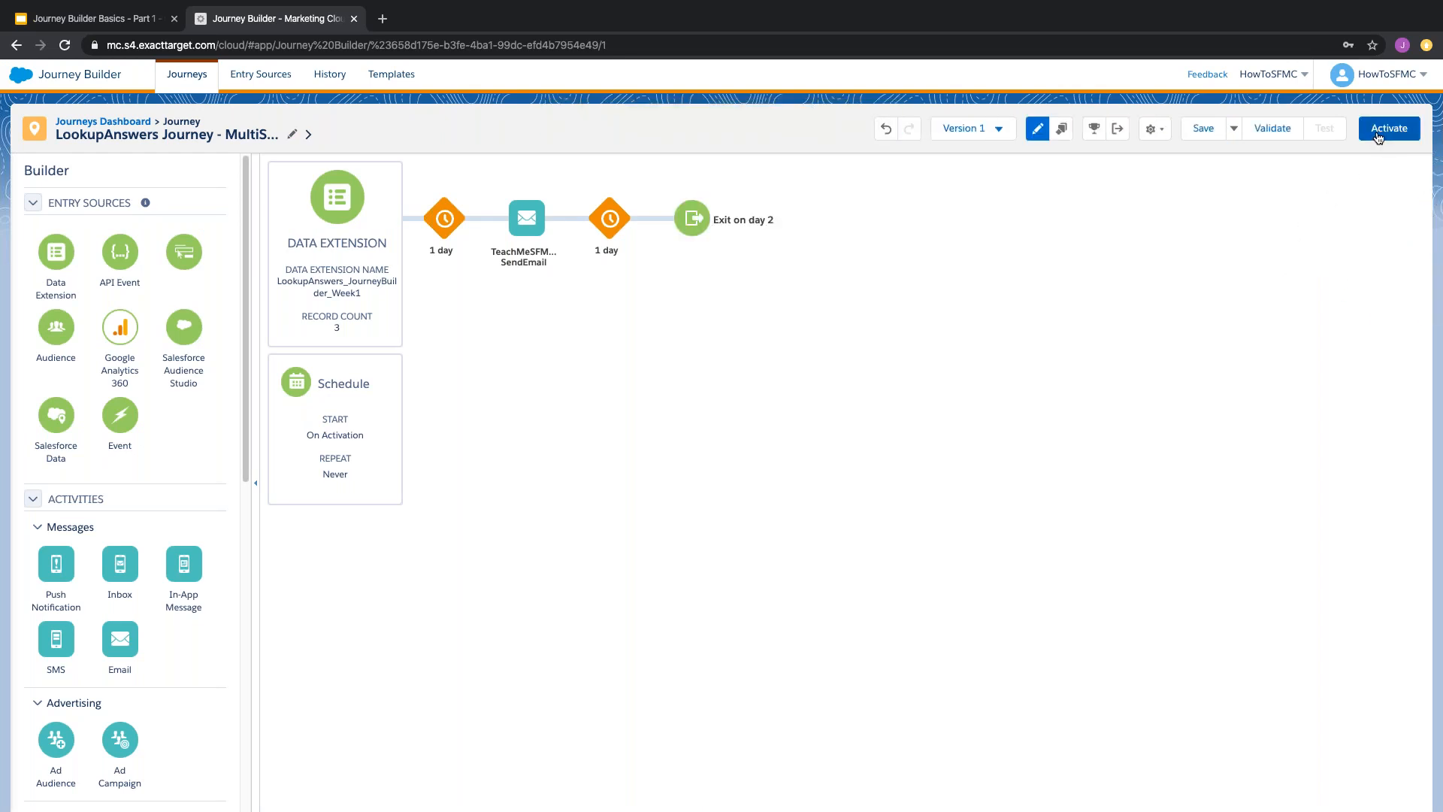
- Activate version 1 of the multi-step journey and return to its canvas
click(1383, 131)
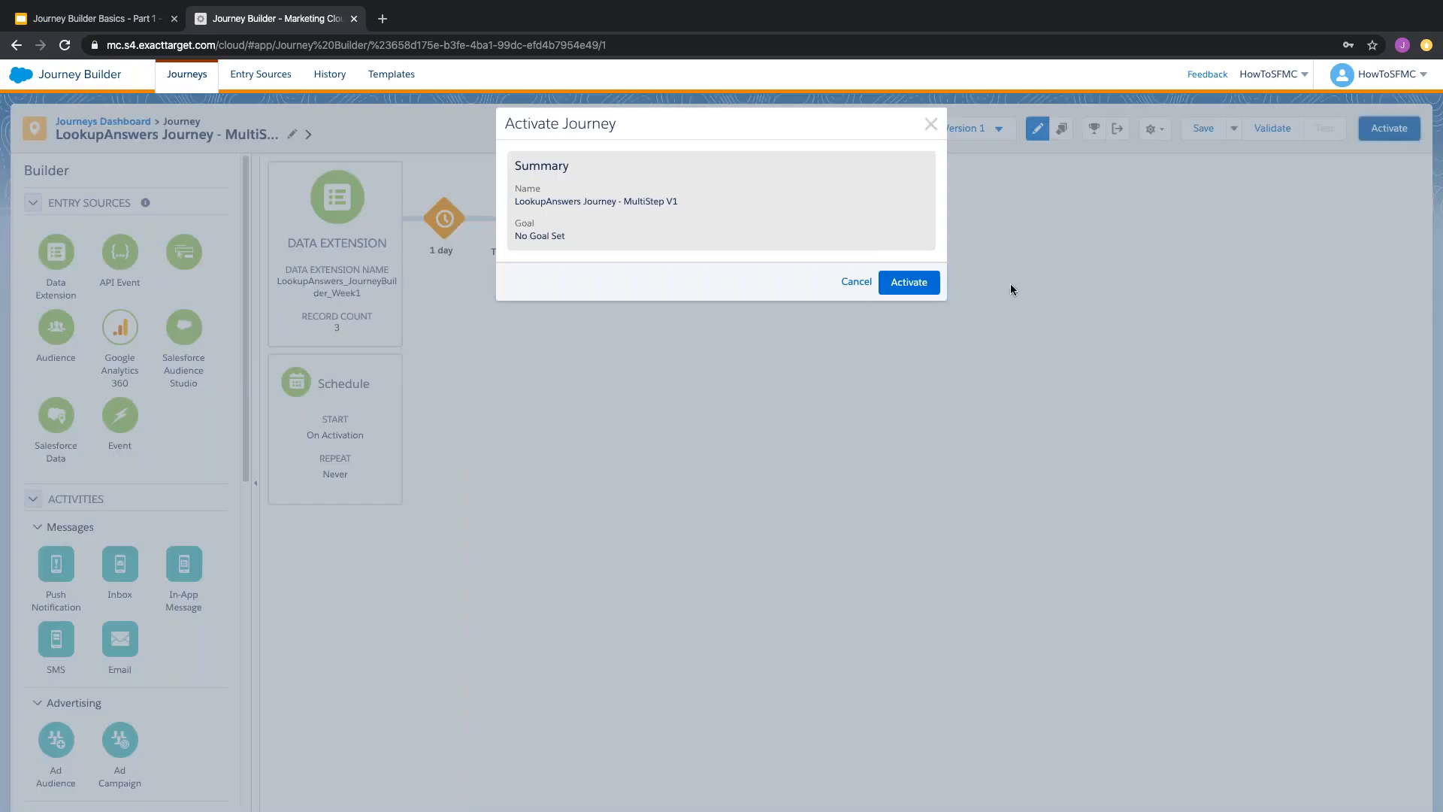
click(910, 282)
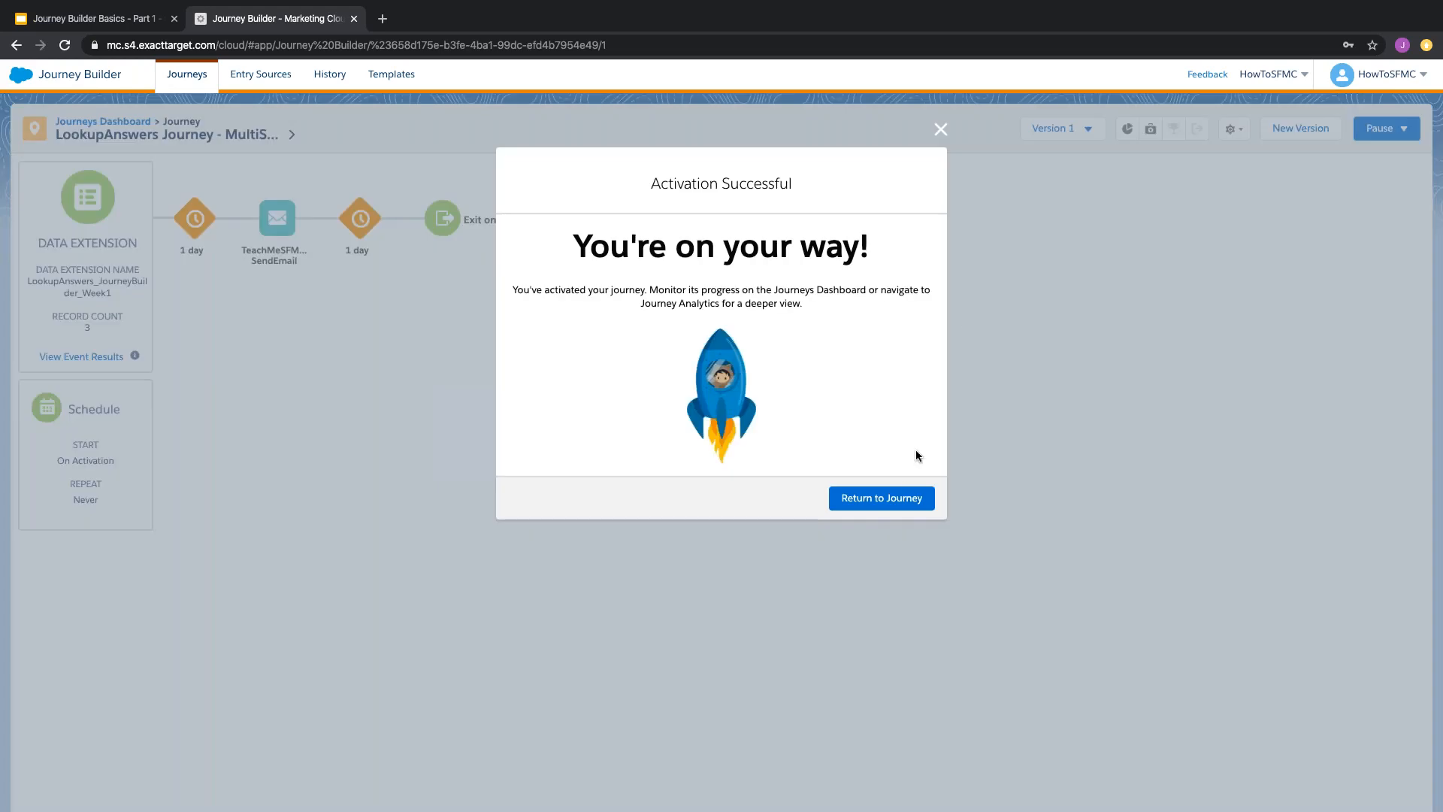
click(902, 496)
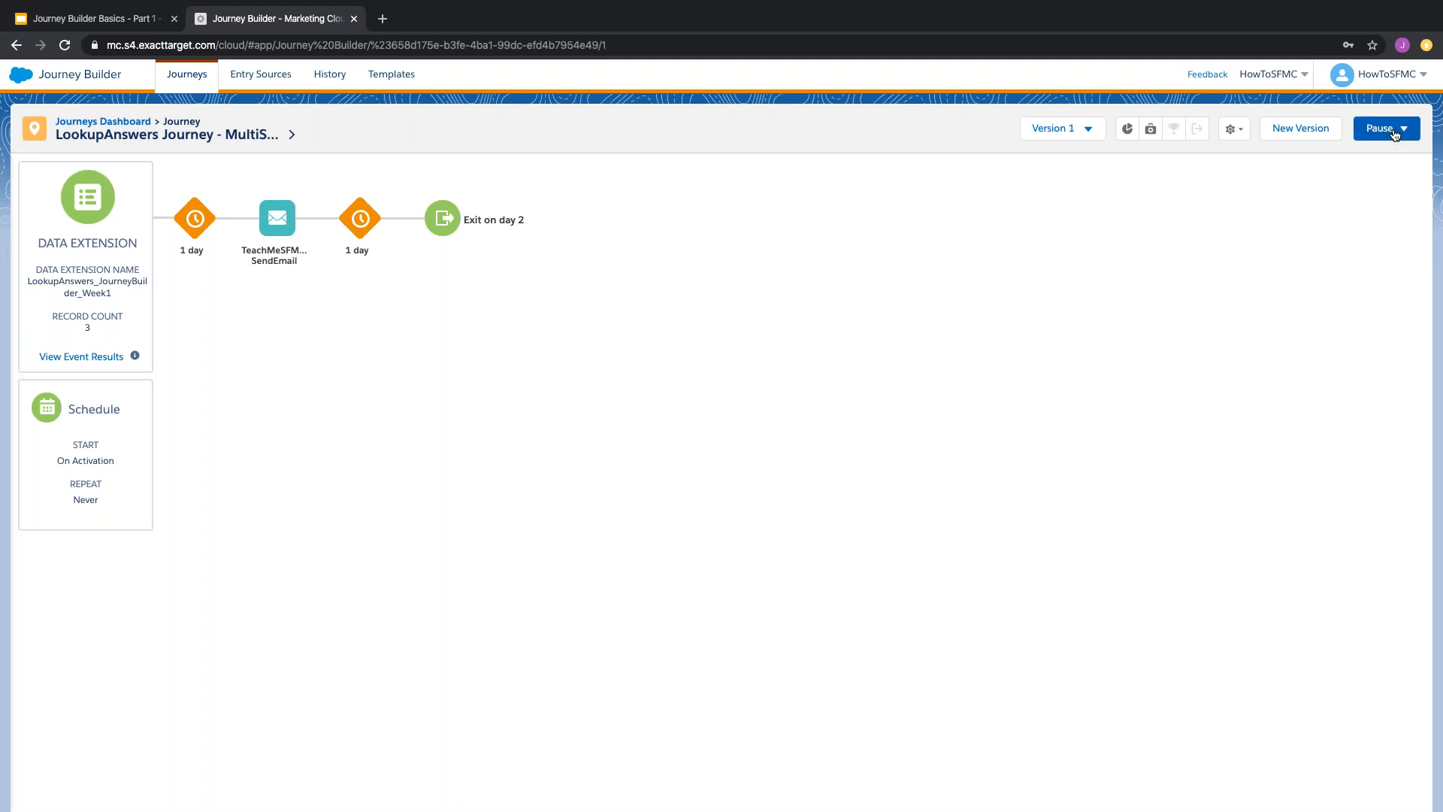
- Create a new version of the running journey and add an Engagement Split after the wait that follows the email
click(1331, 138)
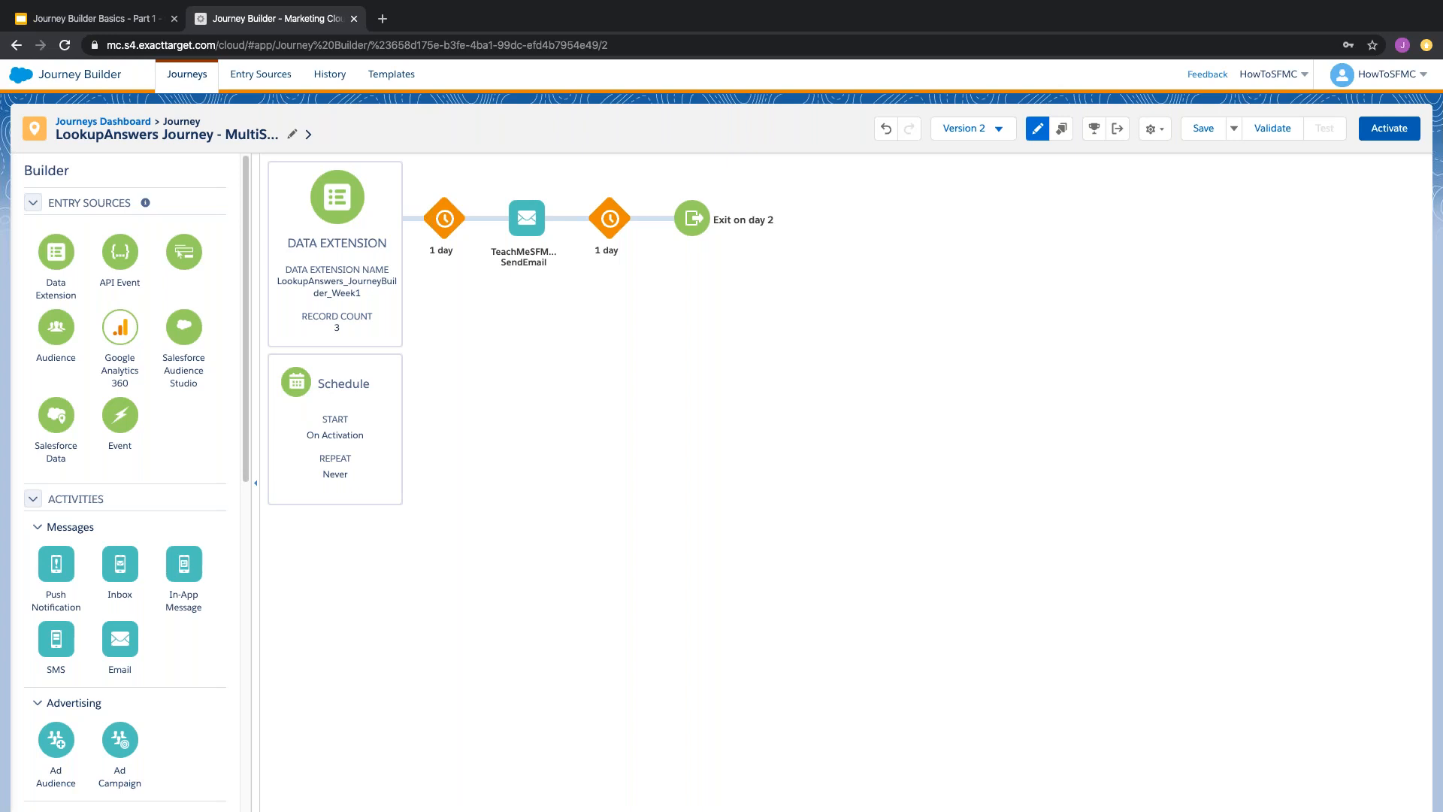
scroll(212, 370, down, 5)
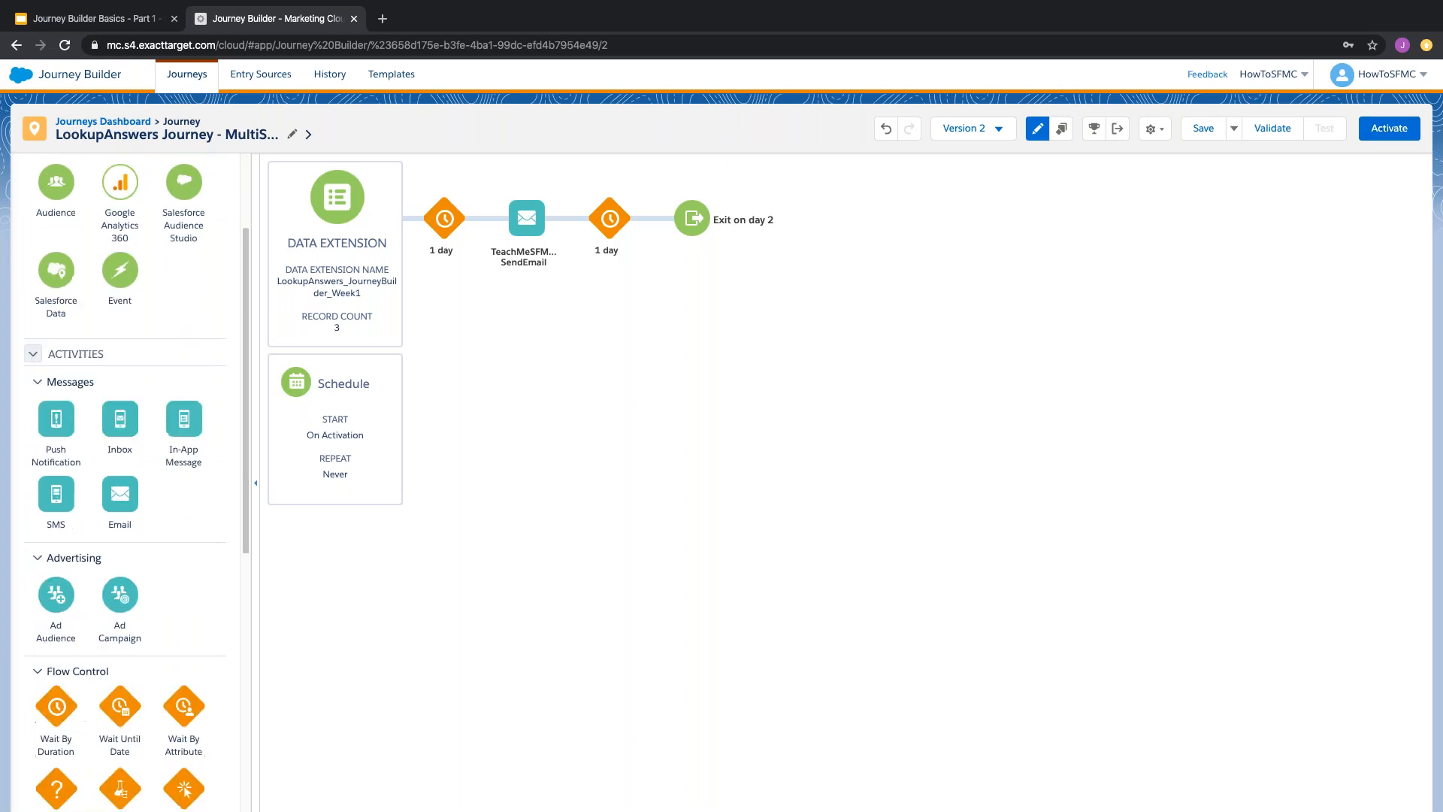
scroll(212, 371, down, 2)
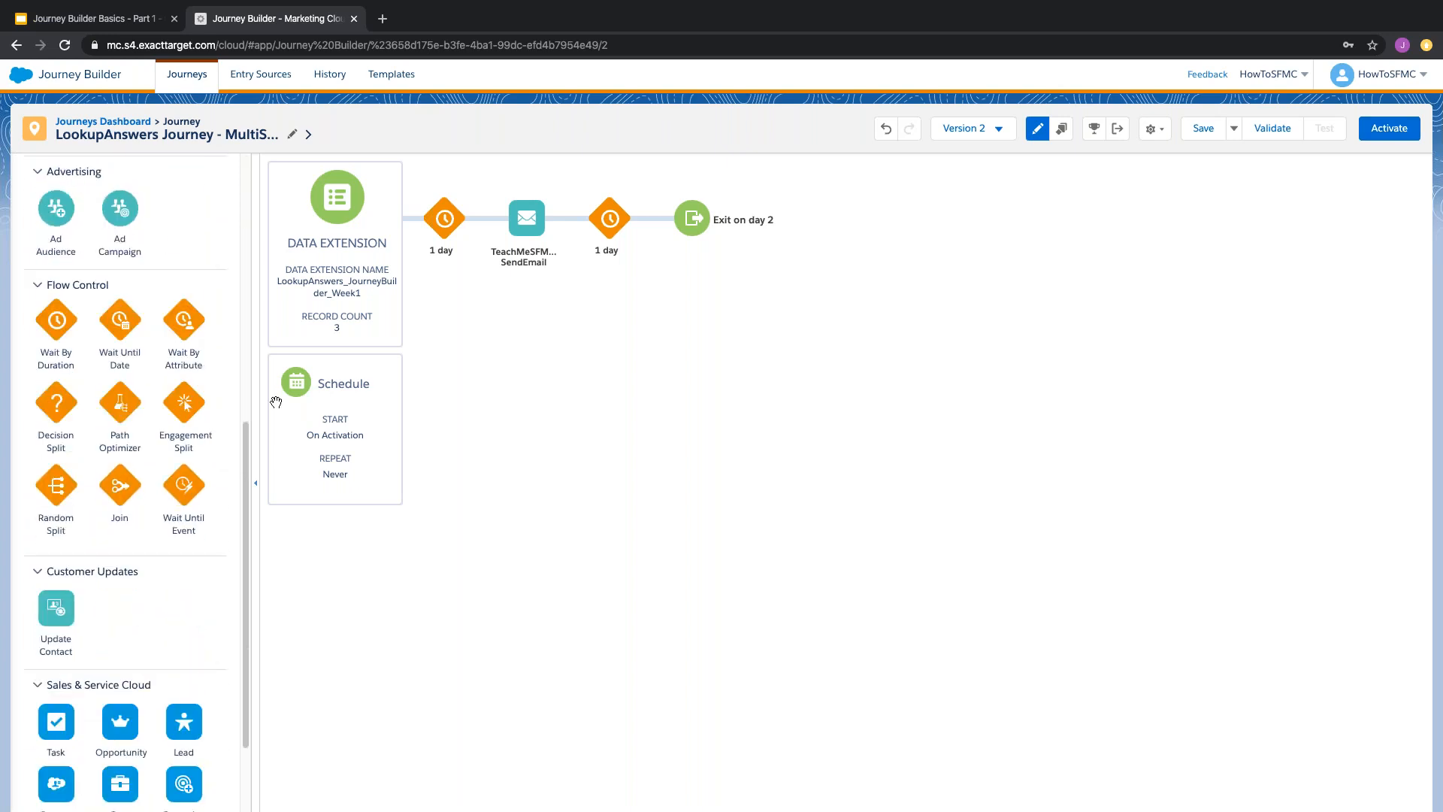
drag(276, 402, 667, 235)
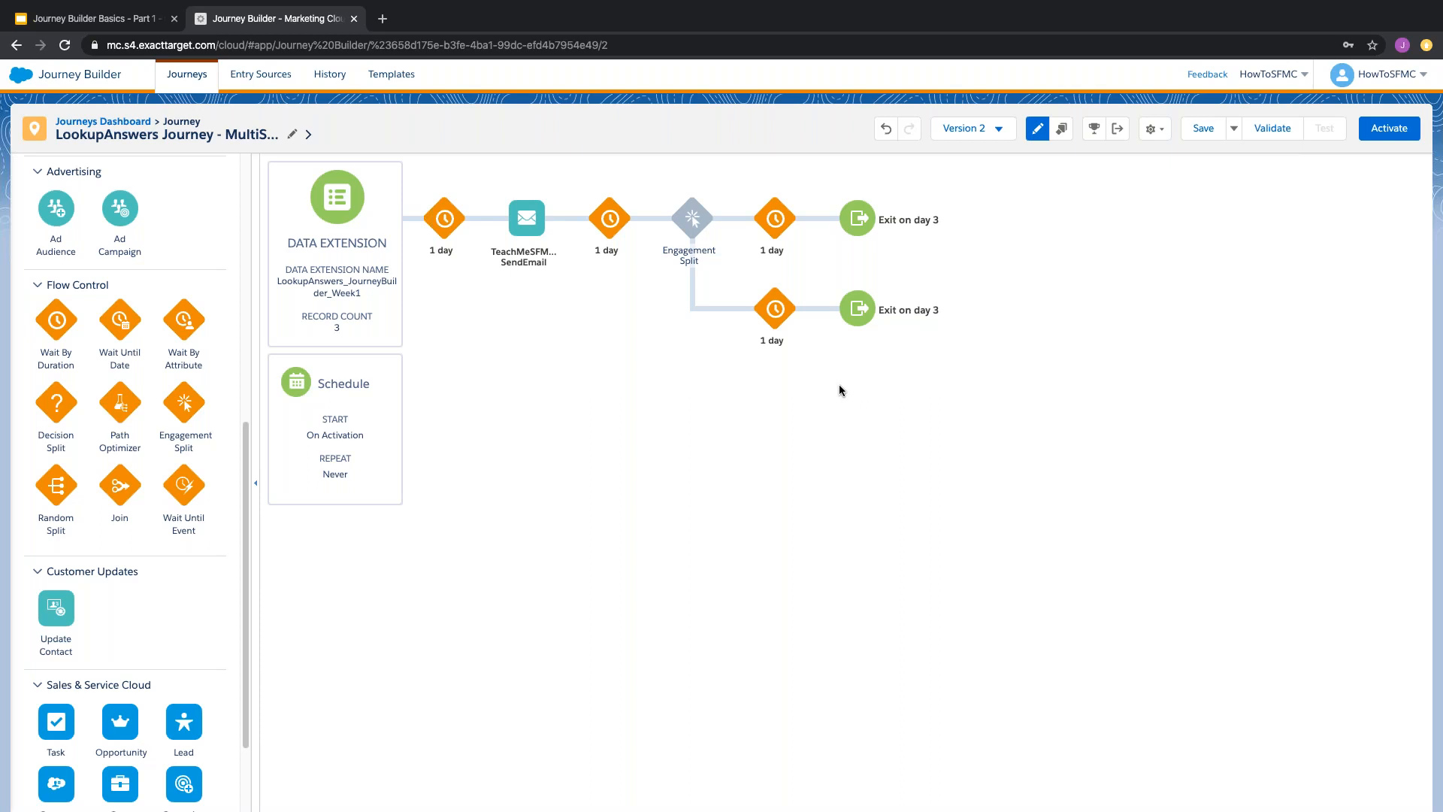
- Configure the Engagement Split to monitor TeachMeSFMC_SingleSendEmail with Opens as the message metric
click(691, 231)
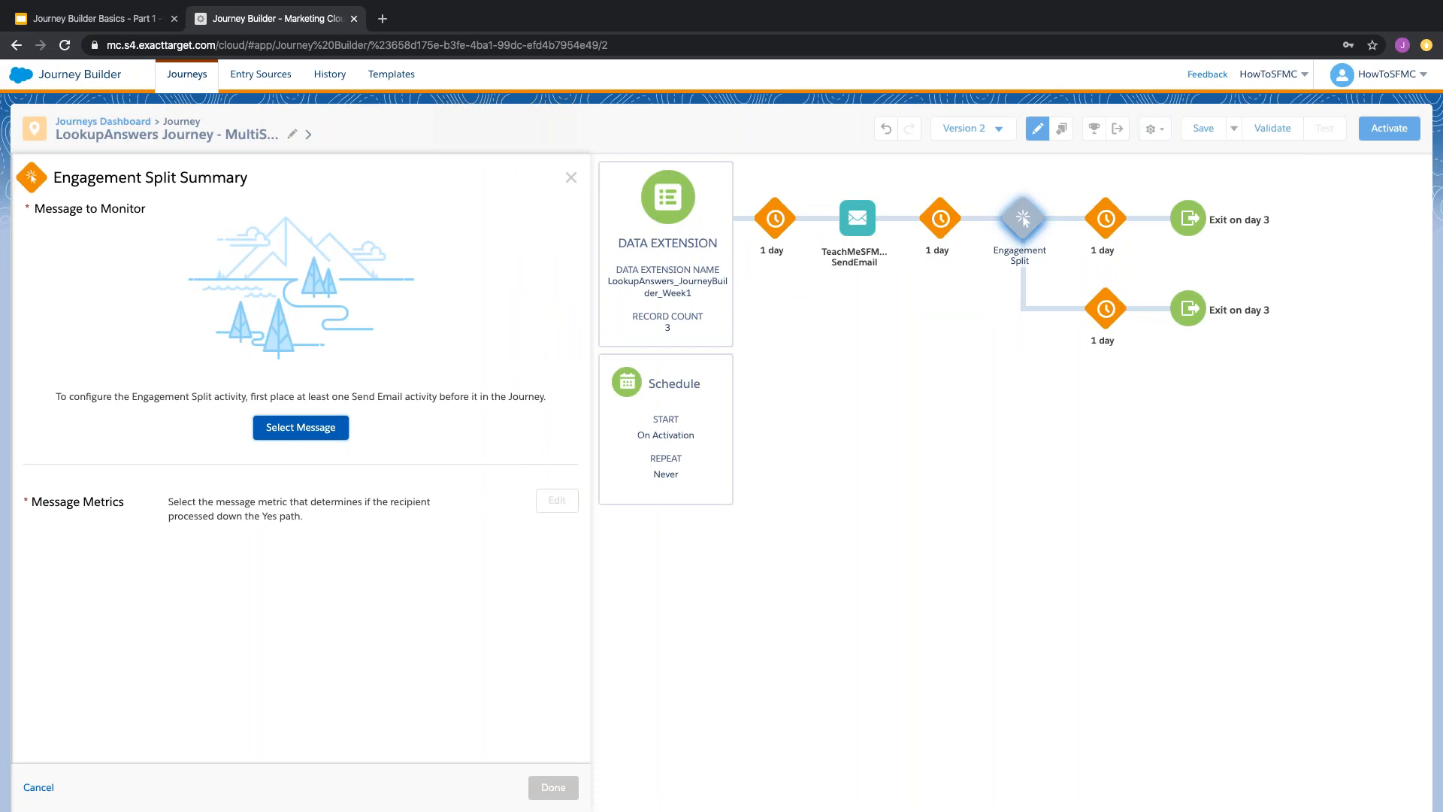
click(301, 428)
click(517, 785)
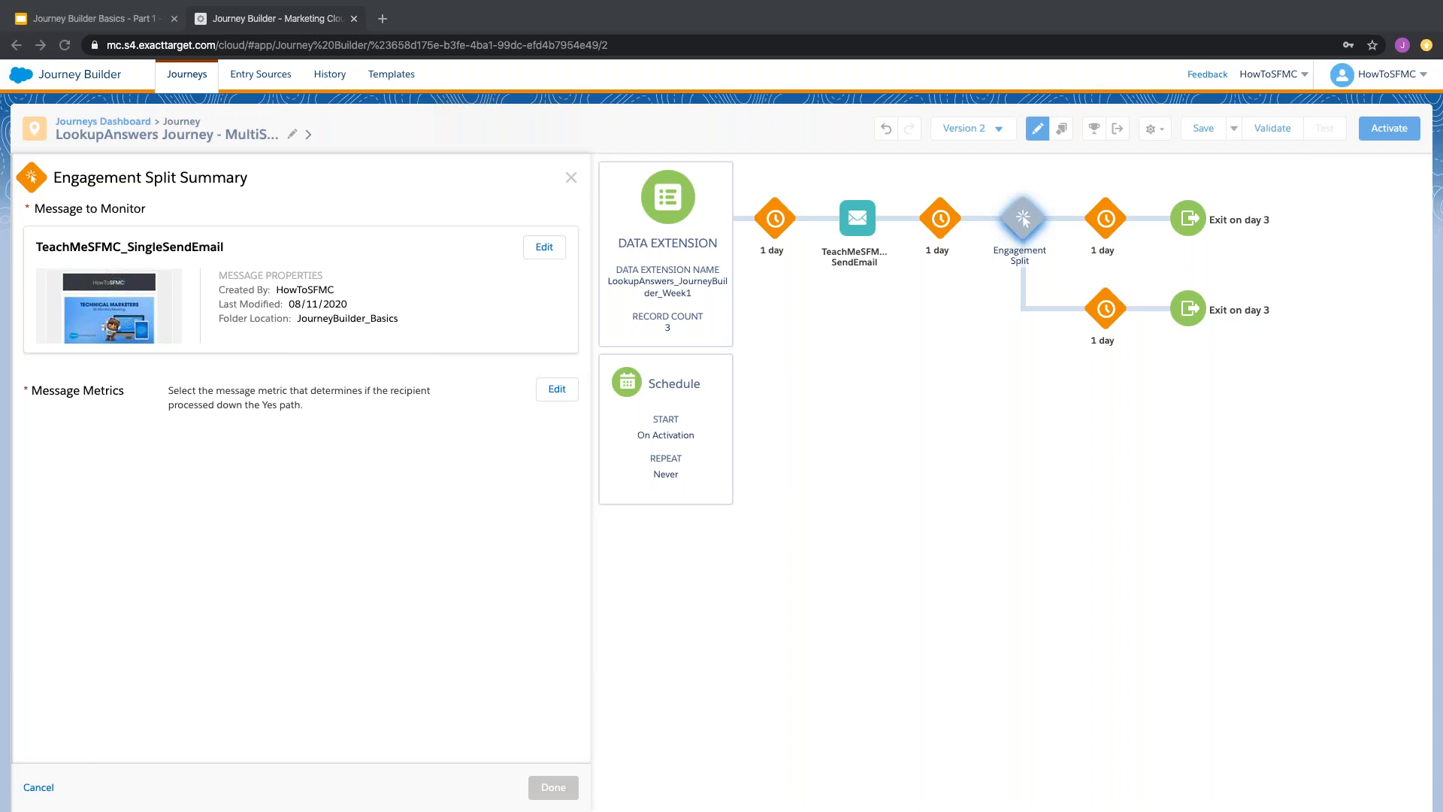
click(555, 394)
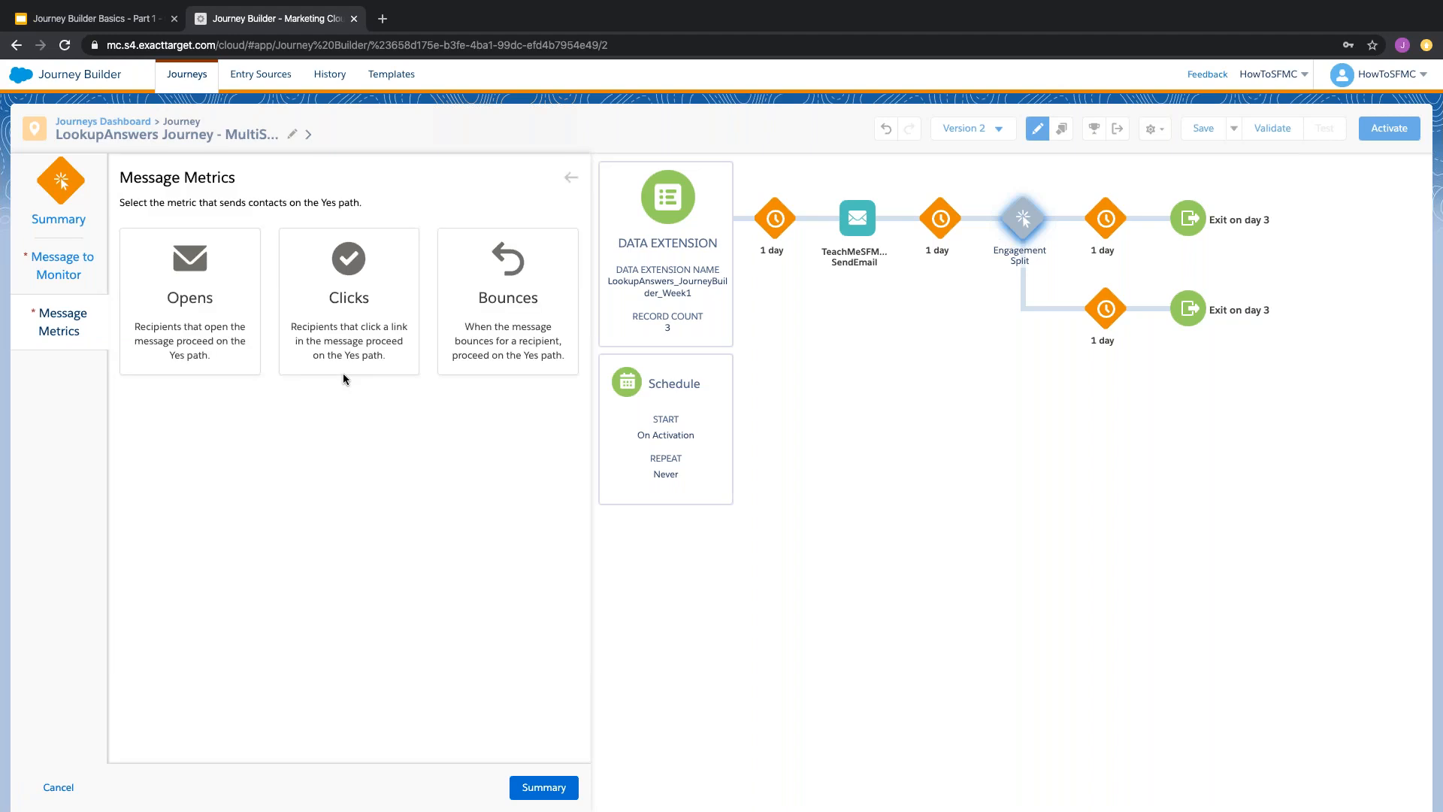
click(214, 294)
click(539, 790)
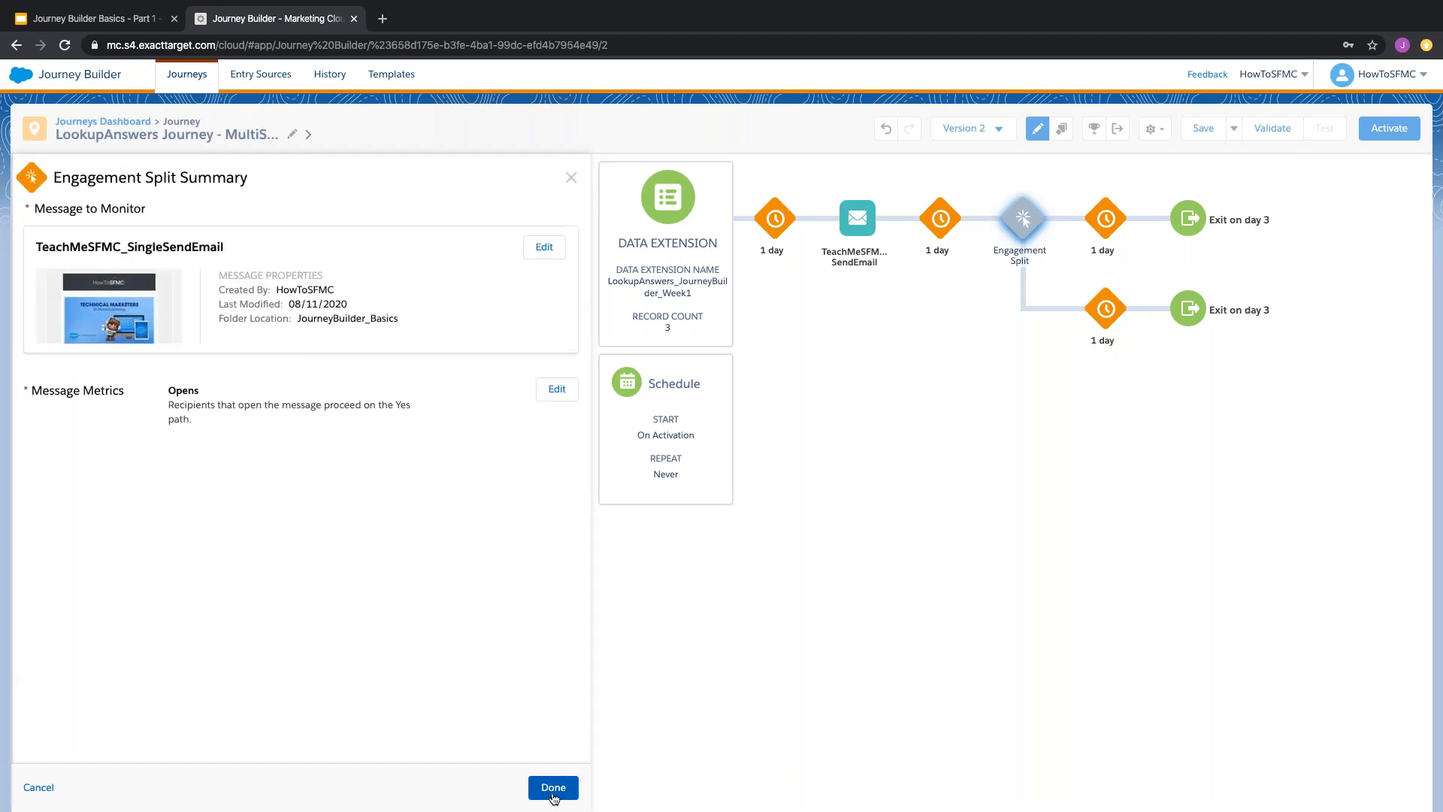
click(557, 789)
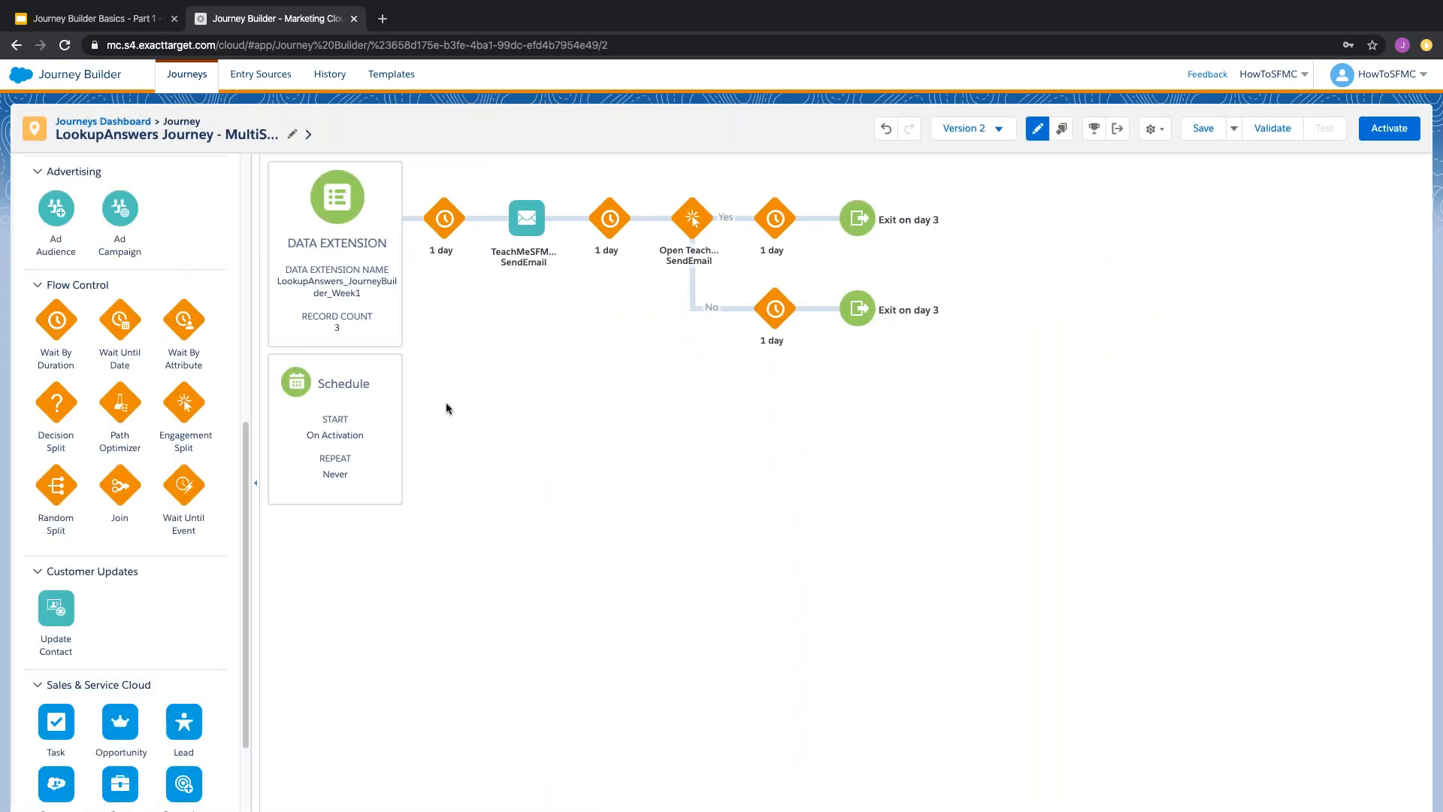
- Add an SMS activity at the start of the Engagement Split's No path, before the 1-day wait
scroll(143, 451, up, 3)
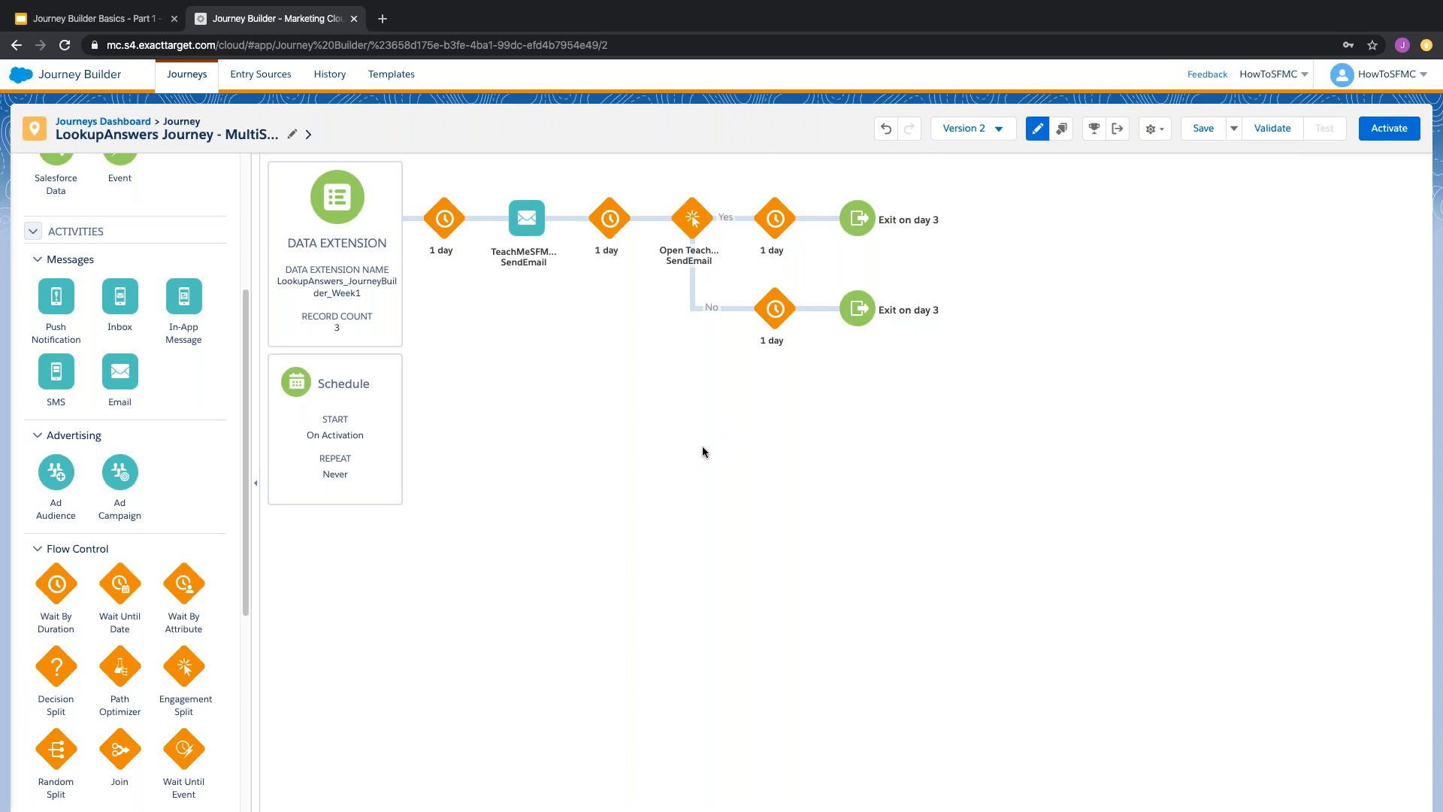
drag(56, 371, 741, 323)
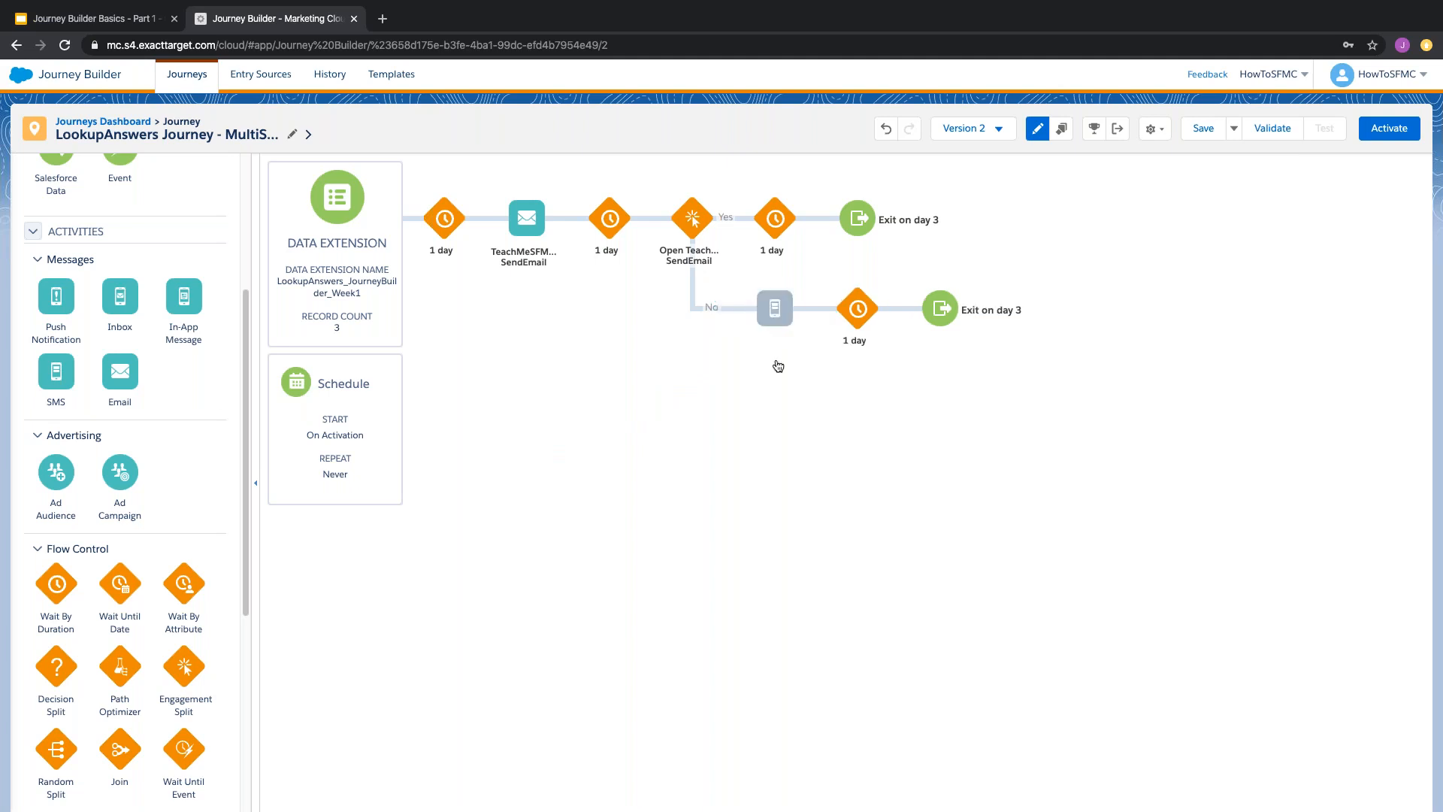
- Try to assign the Content Builder message Welcome SMS to the SMS activity on the No path, and close it discarding the changes
click(773, 311)
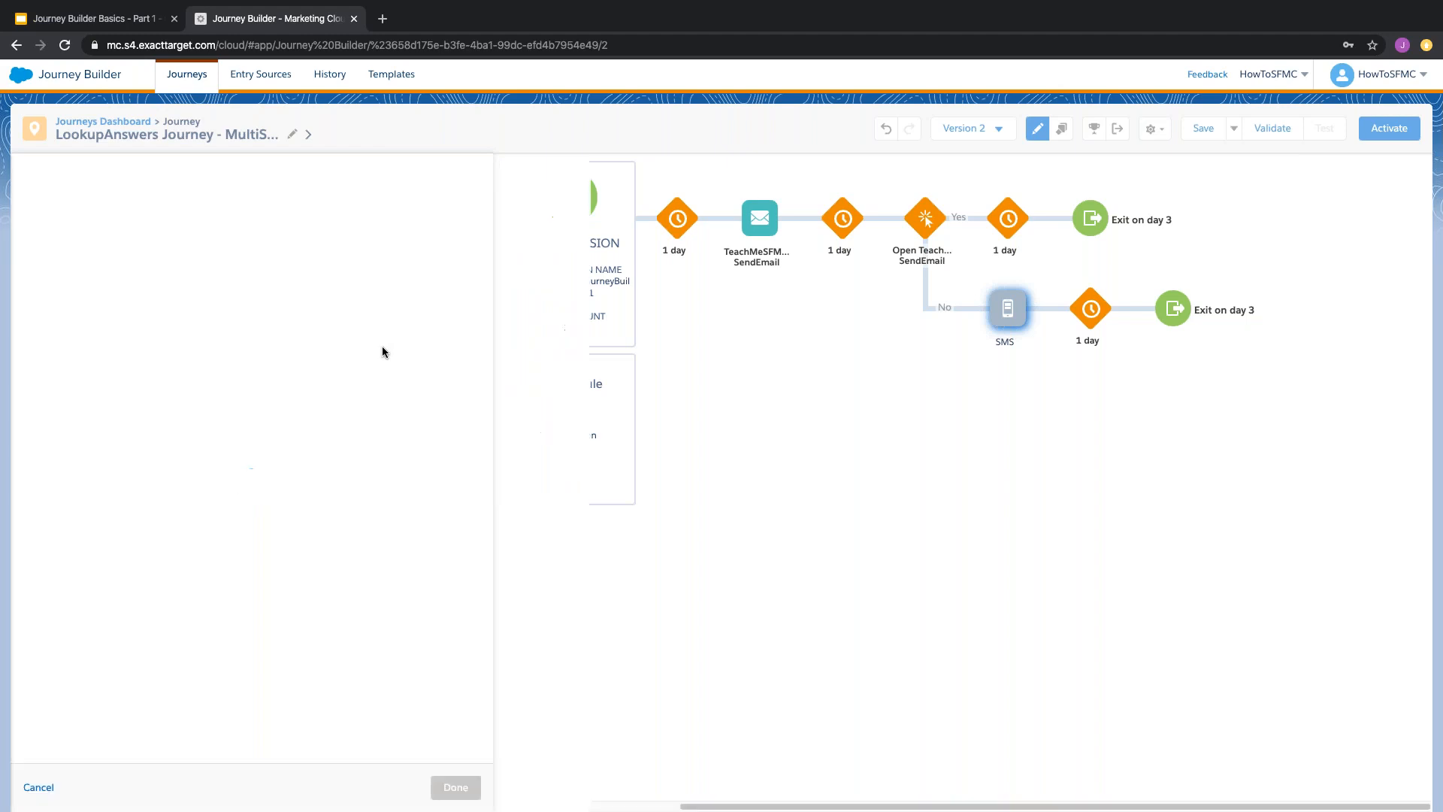
click(249, 459)
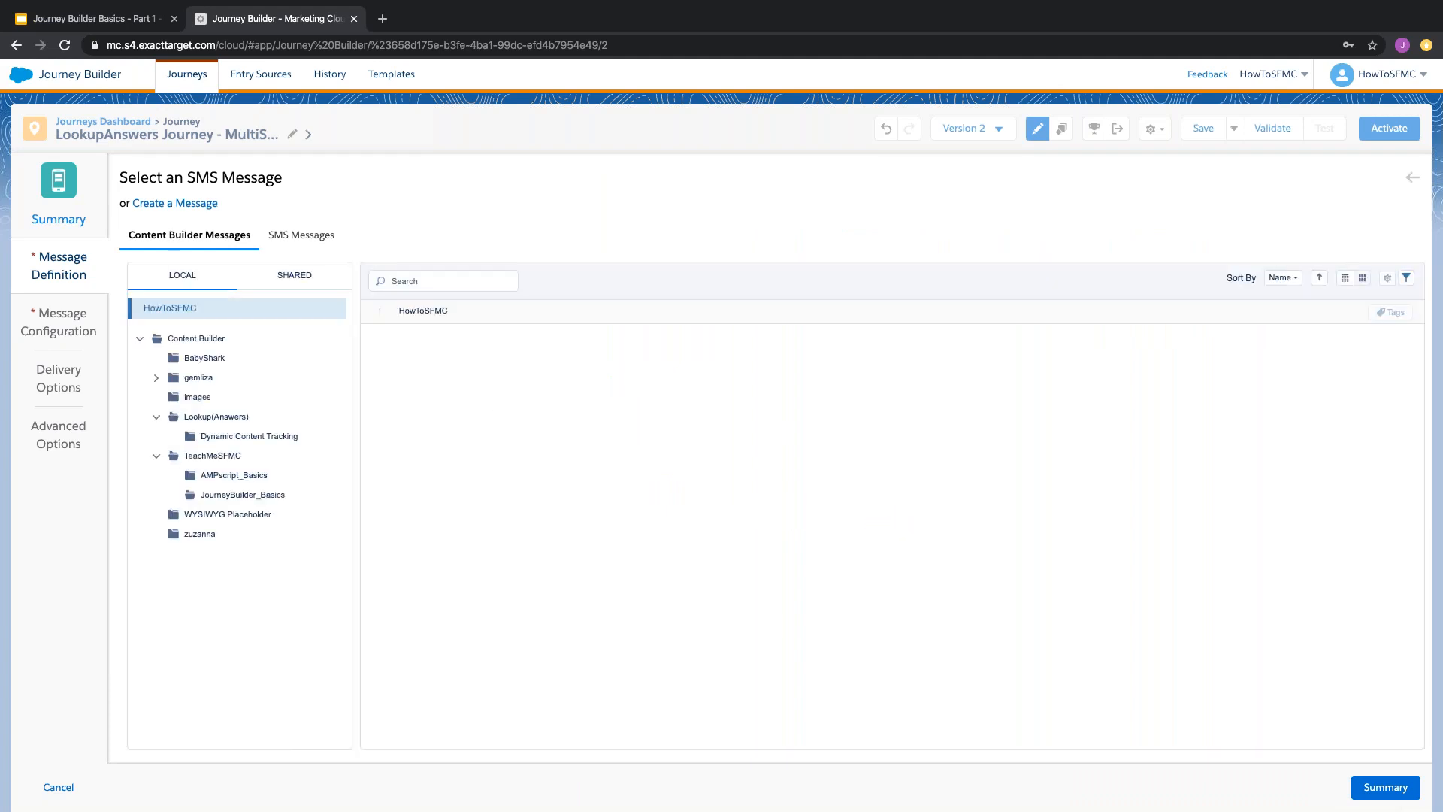
click(684, 406)
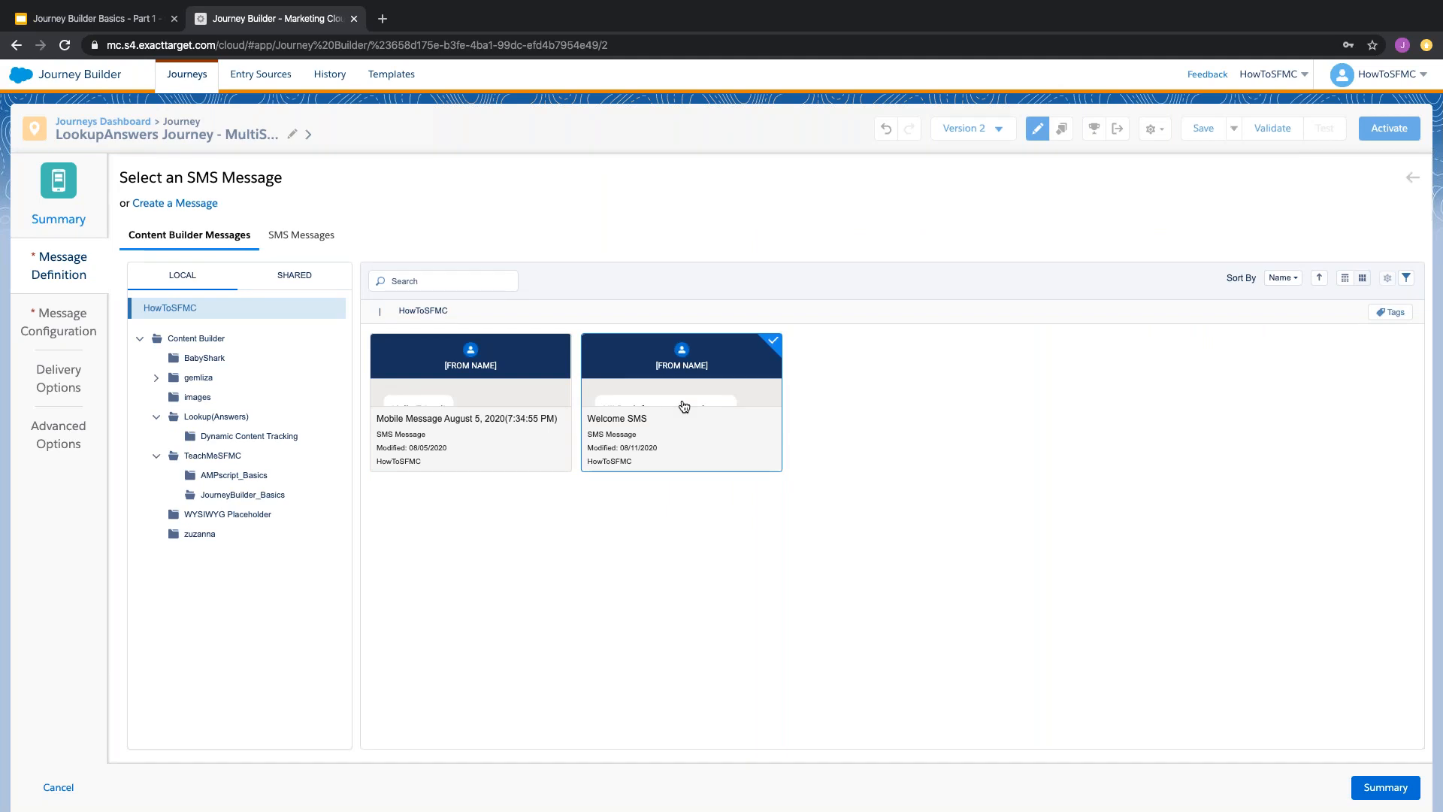
click(1390, 785)
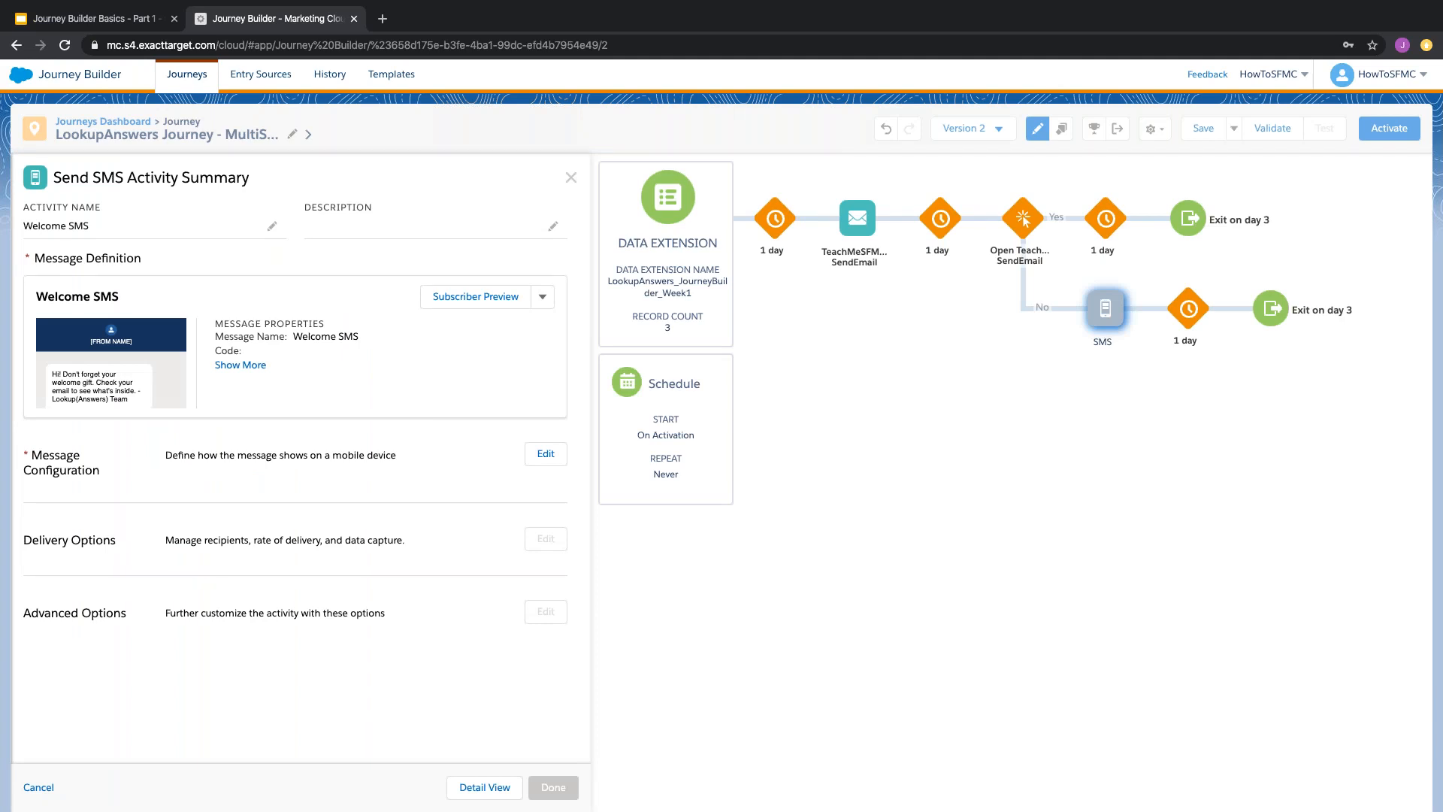
click(573, 181)
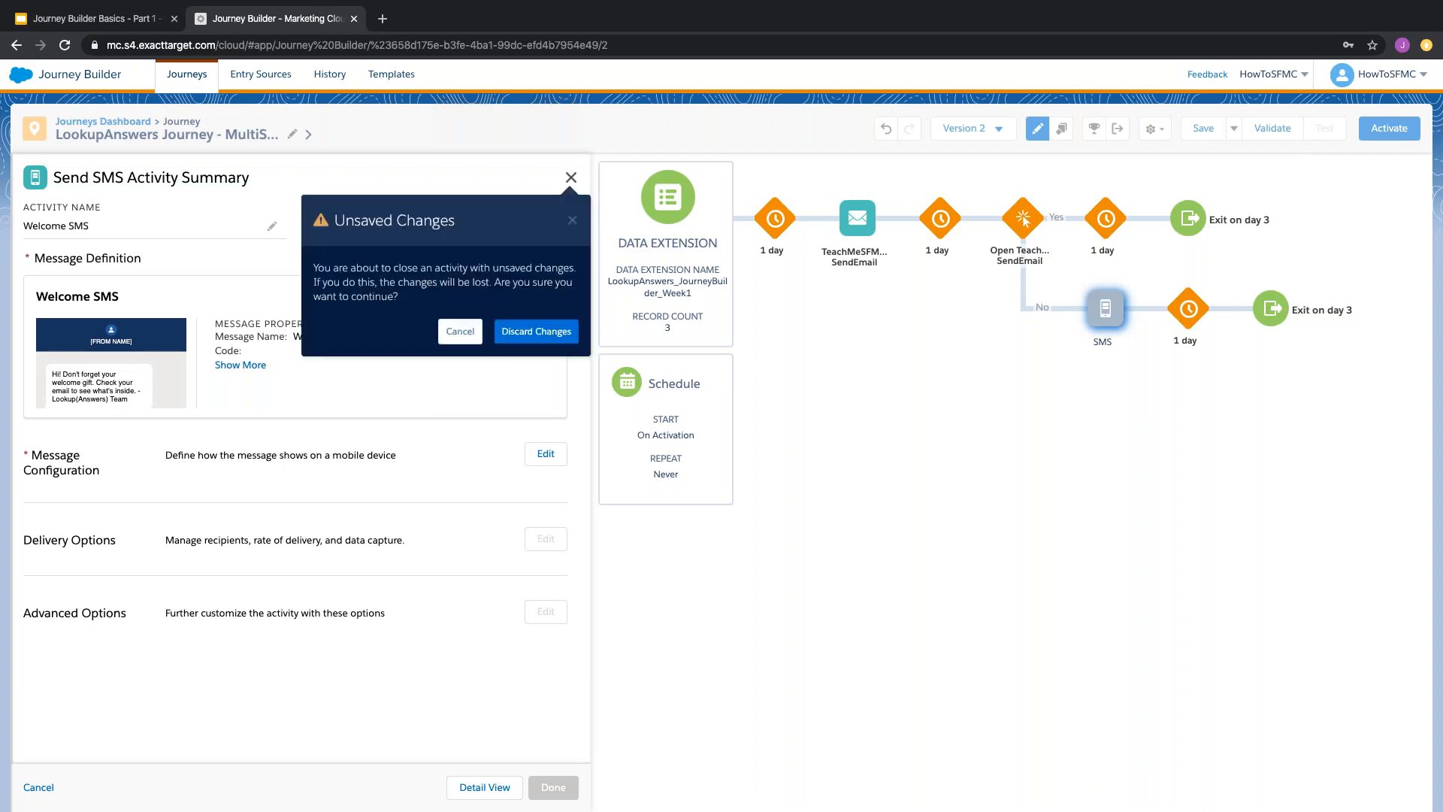
click(548, 333)
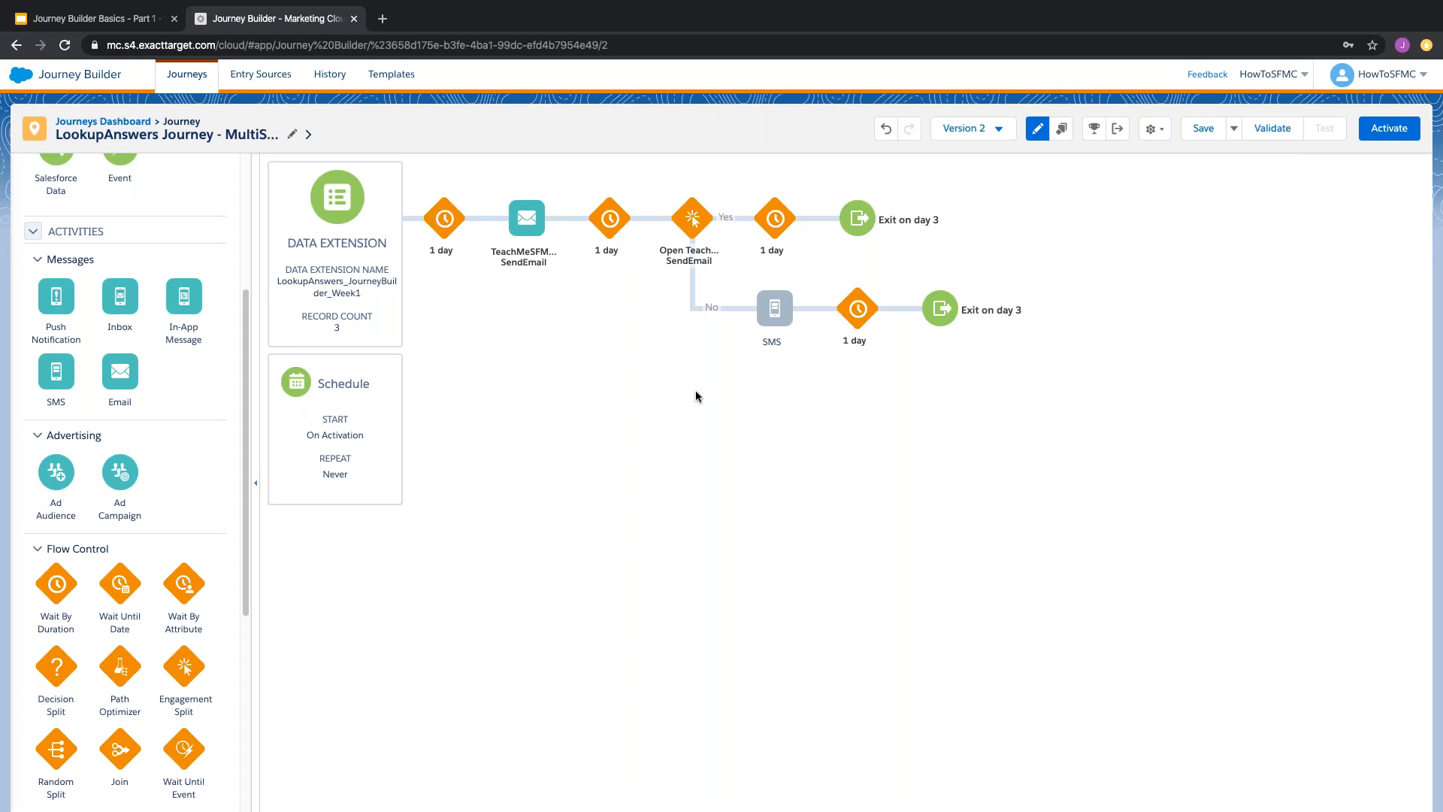
- Review the journey's version list and add an Email activity at the start of the Engagement Split's Yes path
click(968, 133)
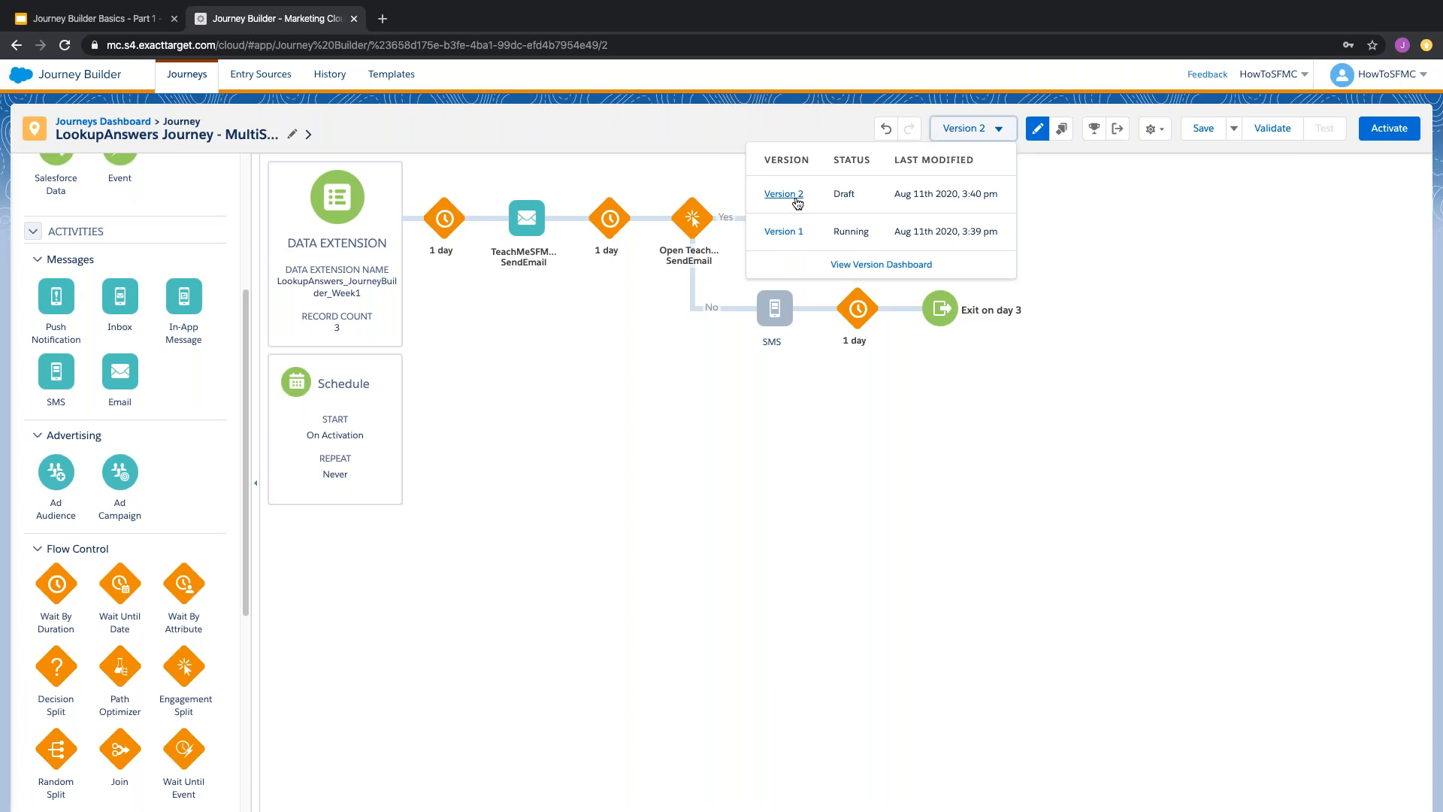
click(863, 481)
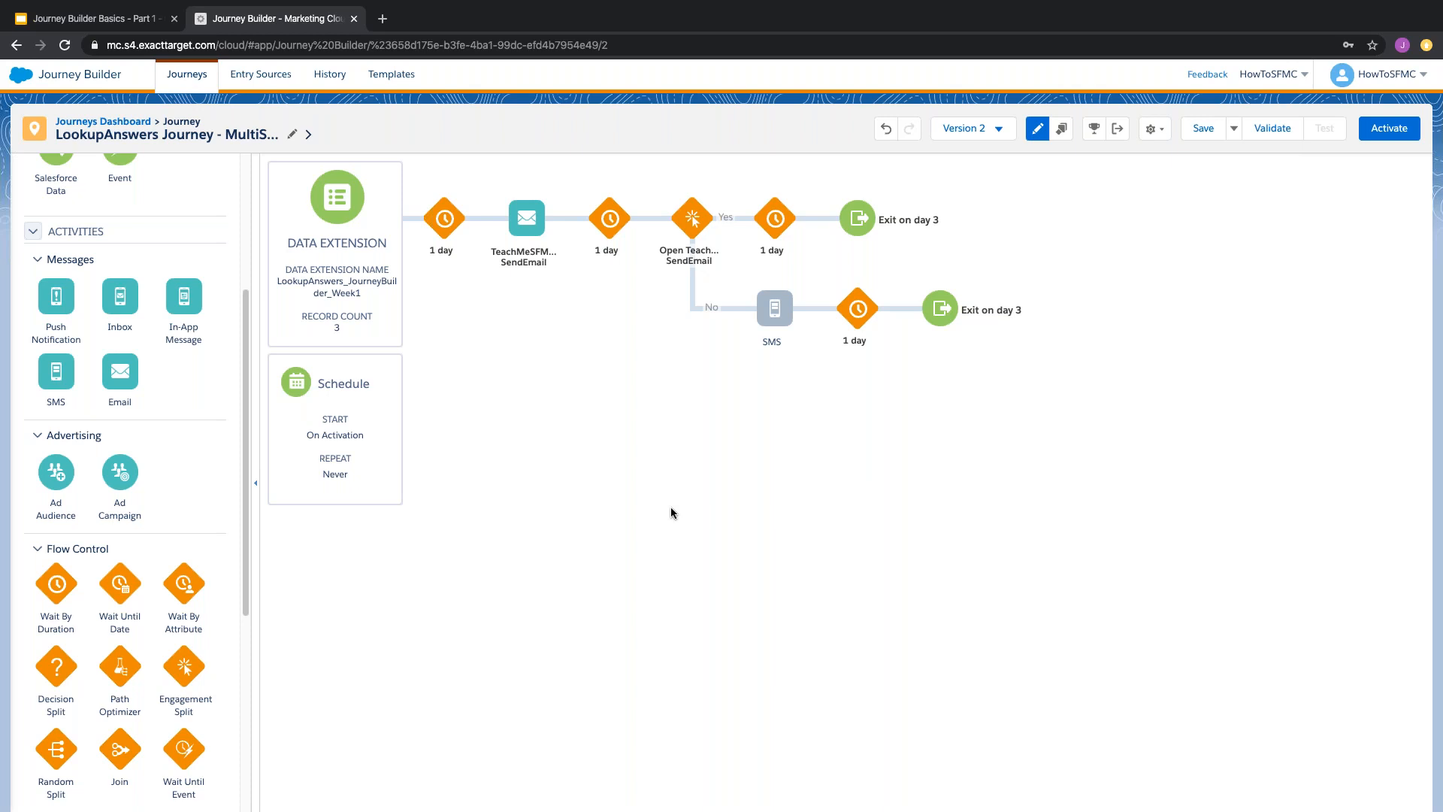
drag(120, 372, 737, 228)
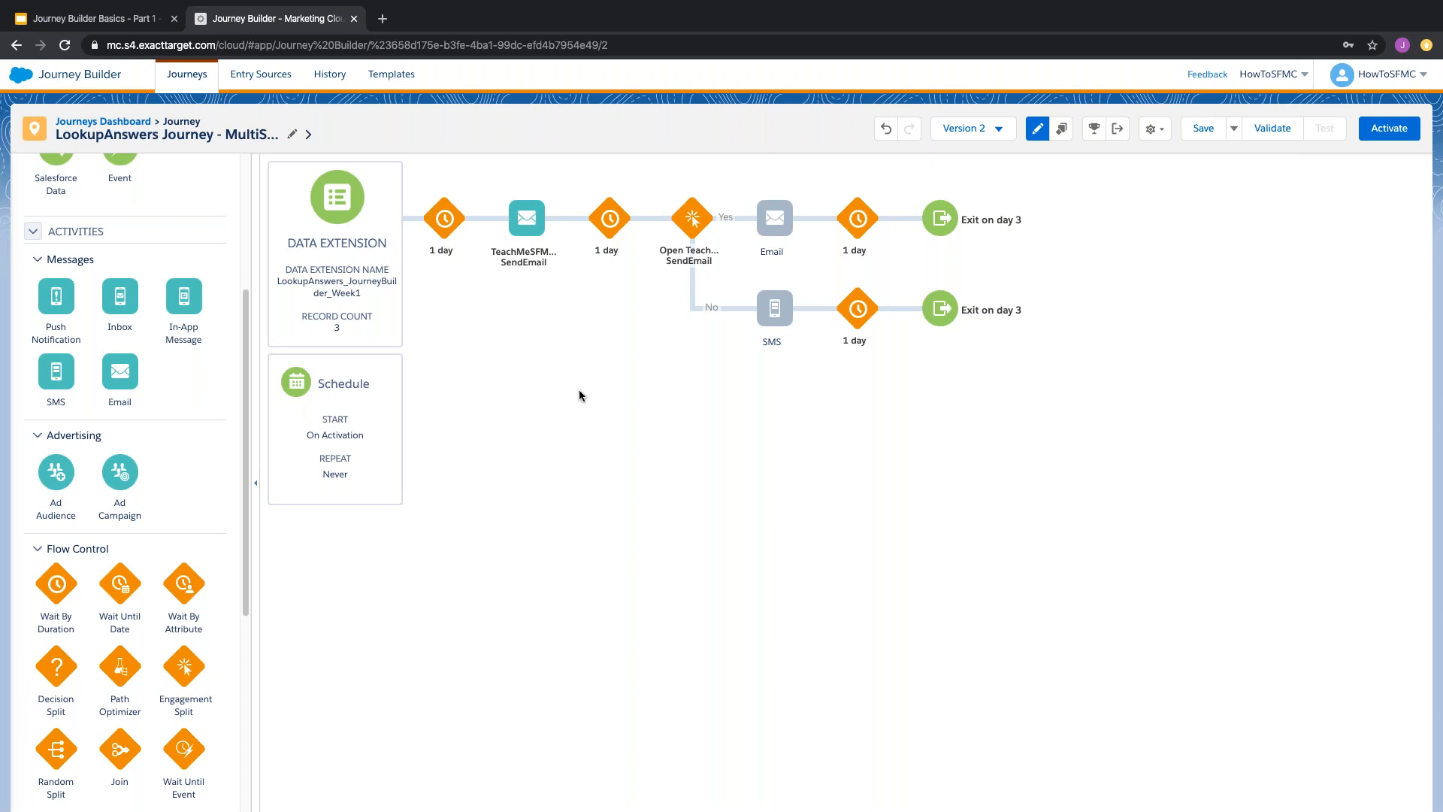
- Switch to the Google Slides presentation and restart the slideshow from the Multi Step Journey - Versioning Scenario slide
click(129, 23)
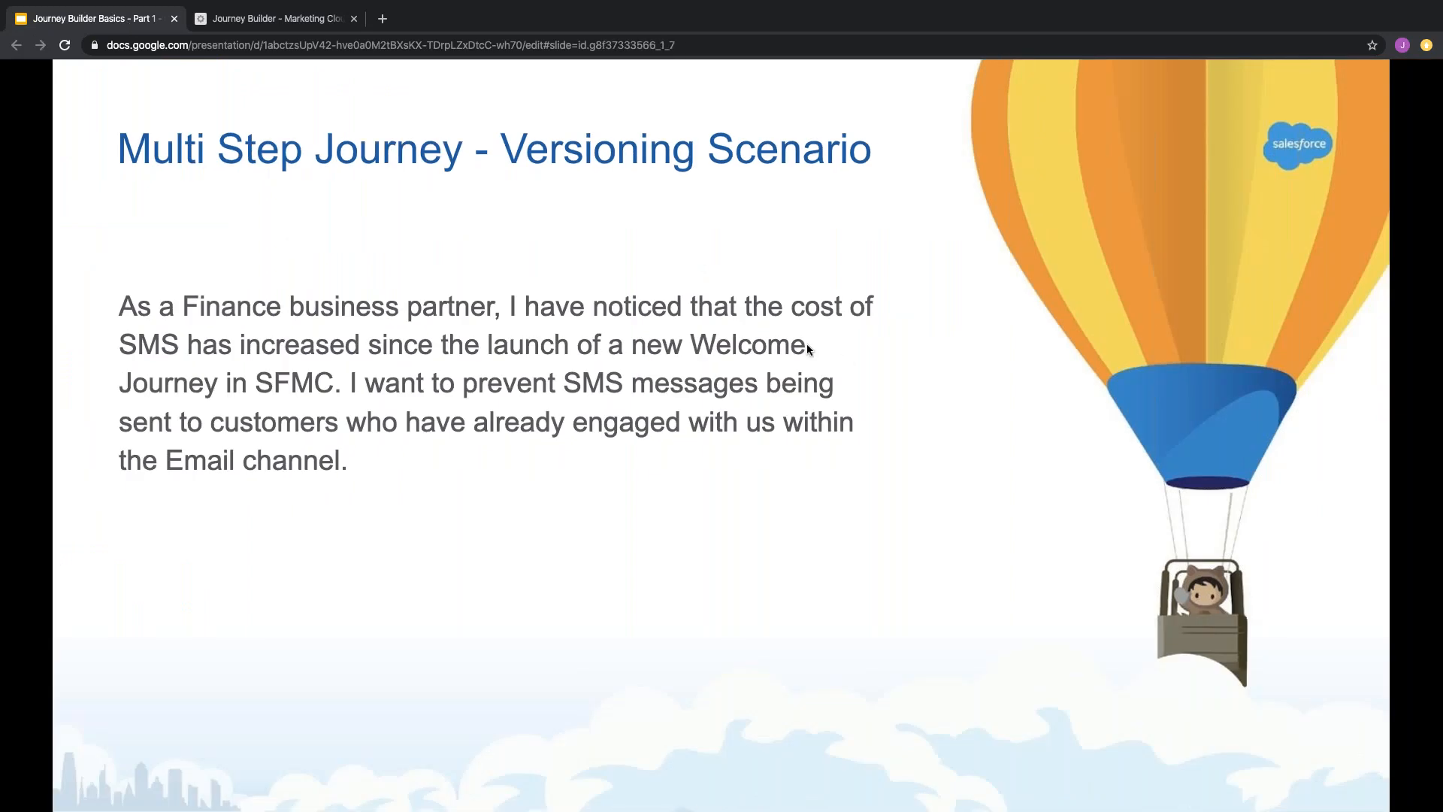
key(Escape)
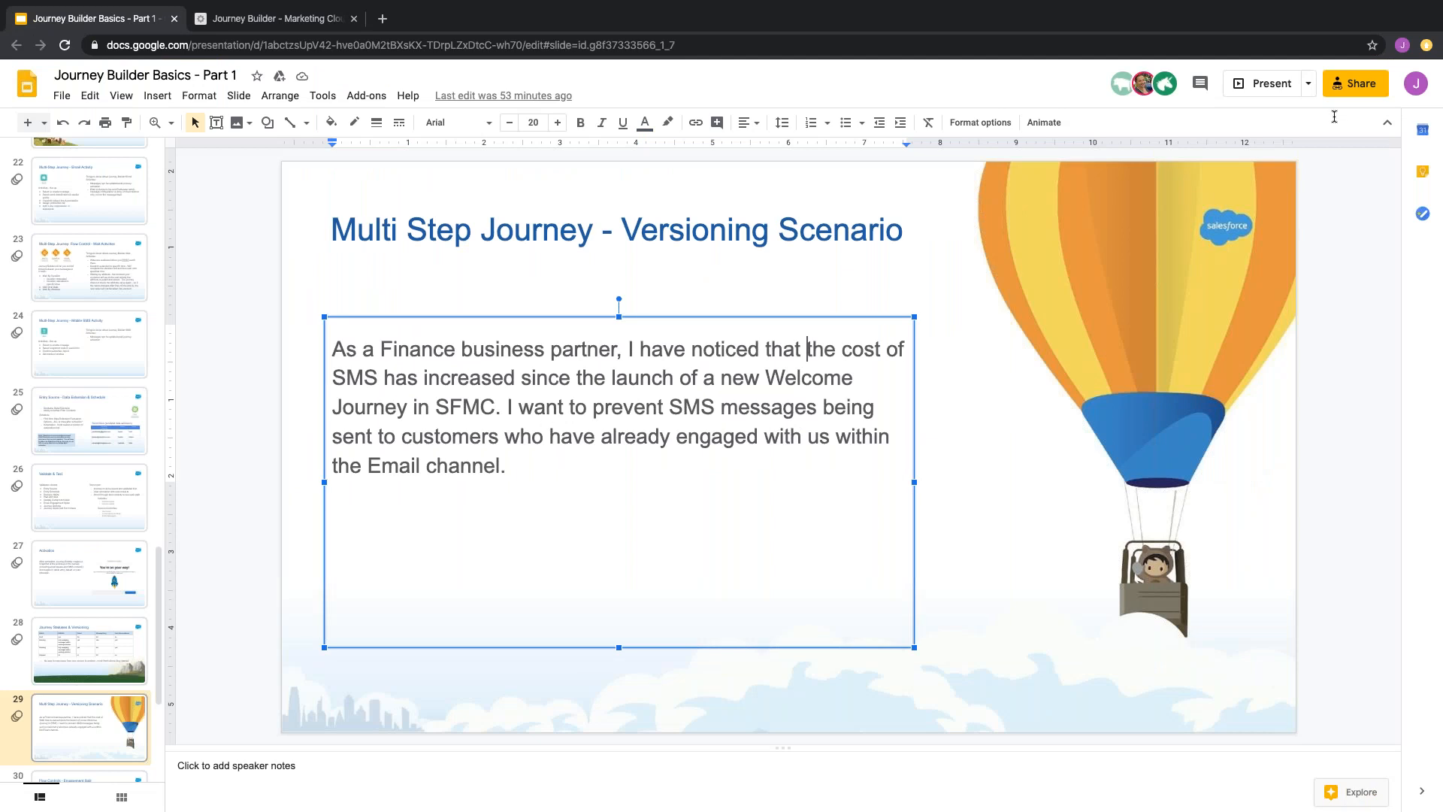
click(1259, 85)
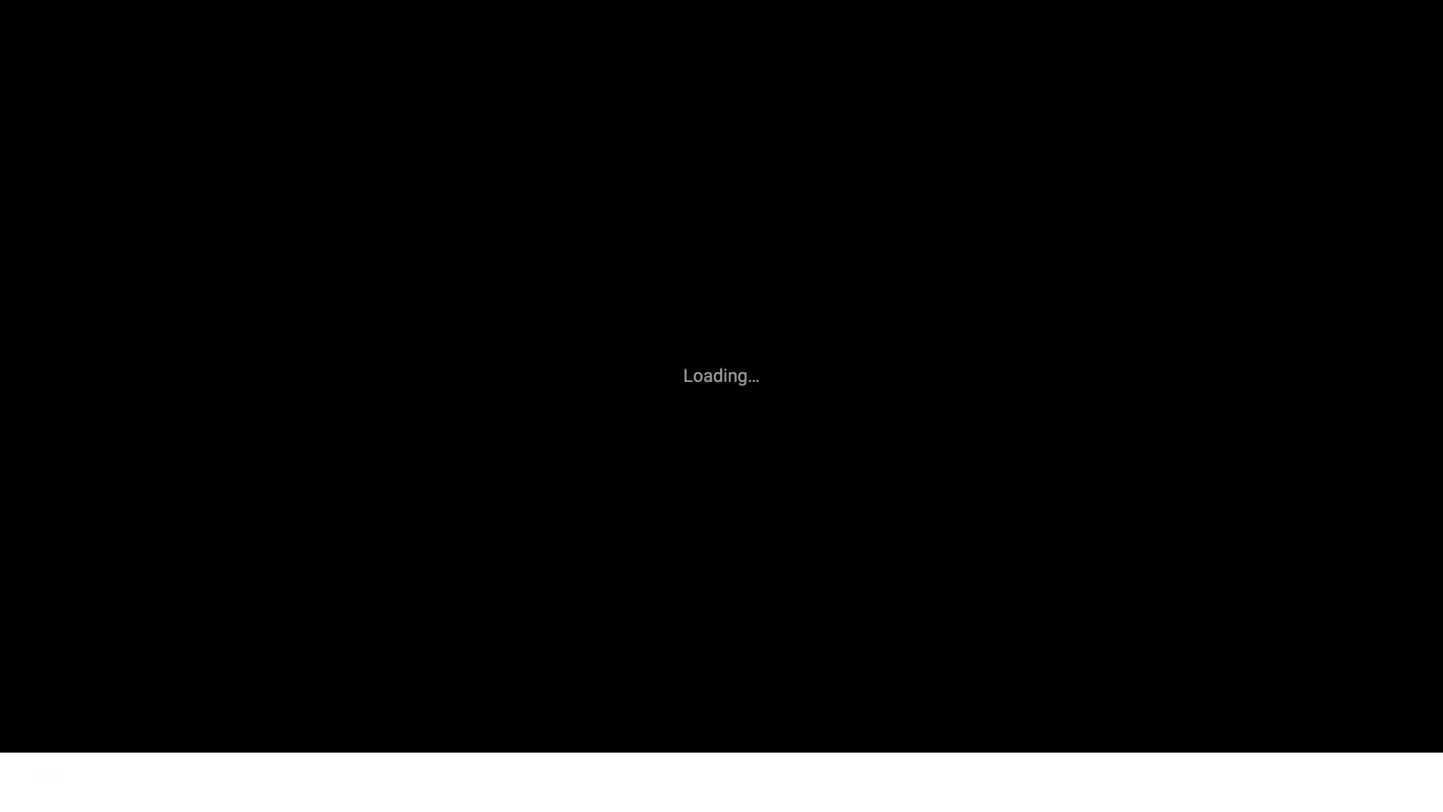
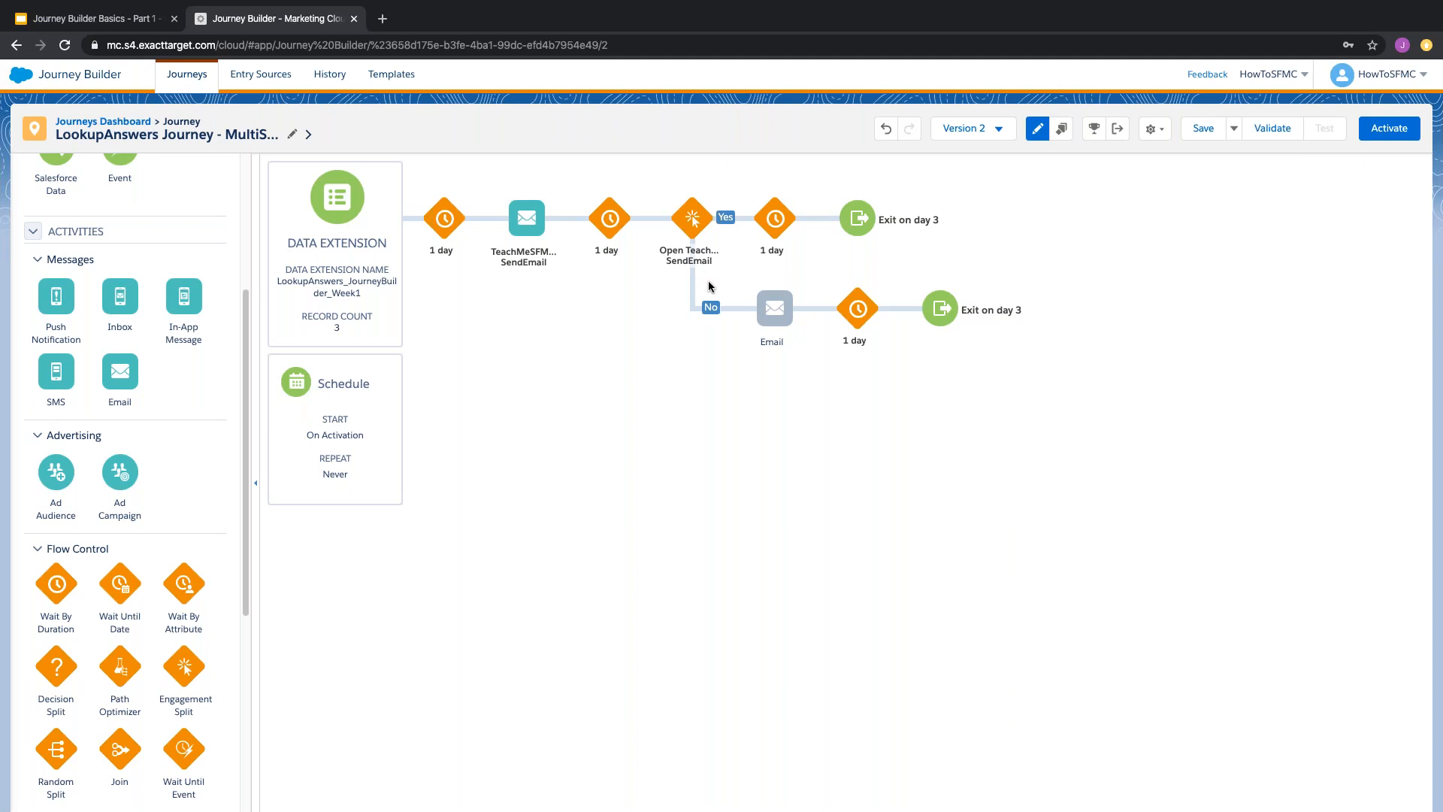
- Replace the unconfigured Email on the Engagement Split's No path with a copy of the TeachMeSFMC_SingleSendEmail activity
click(1062, 129)
click(287, 248)
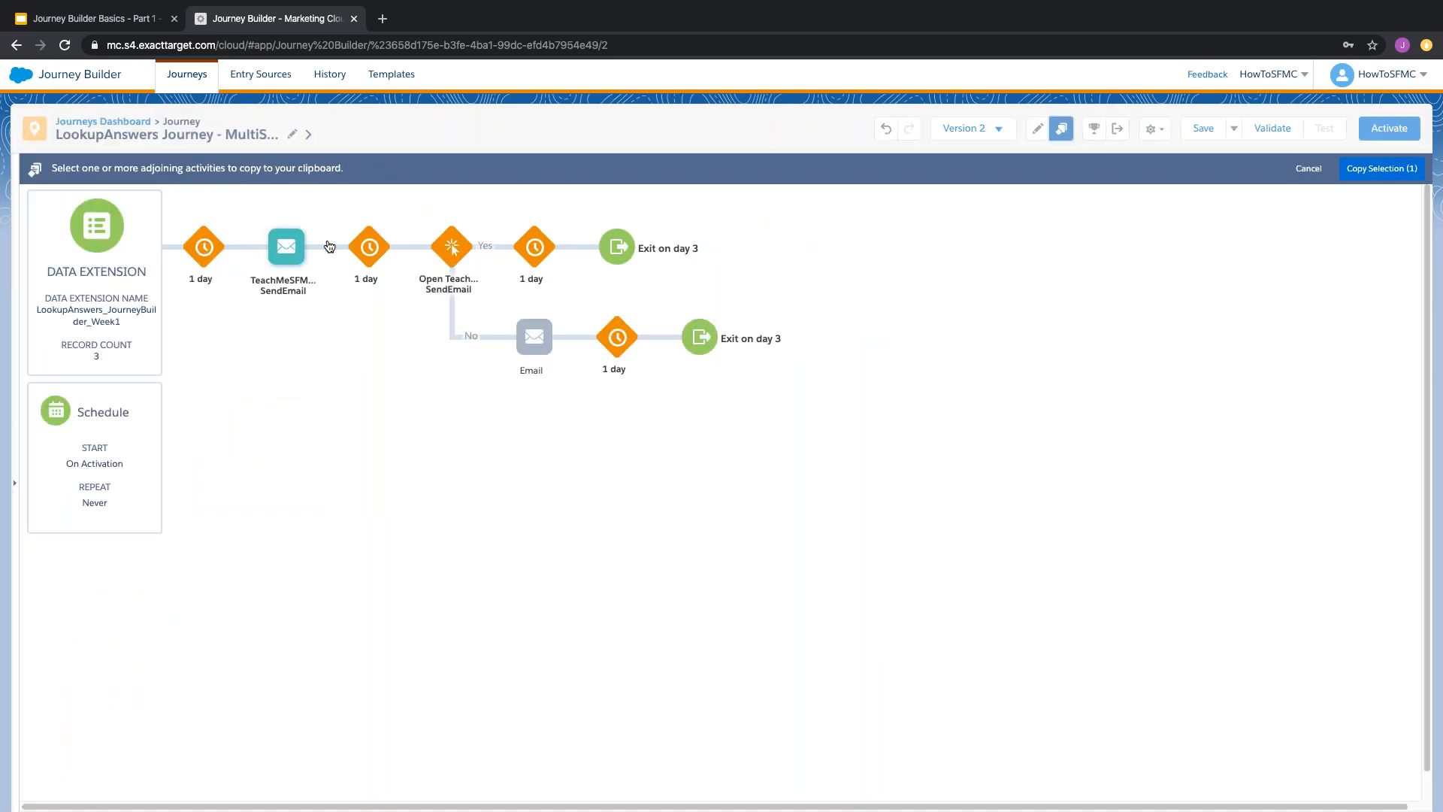
click(1395, 169)
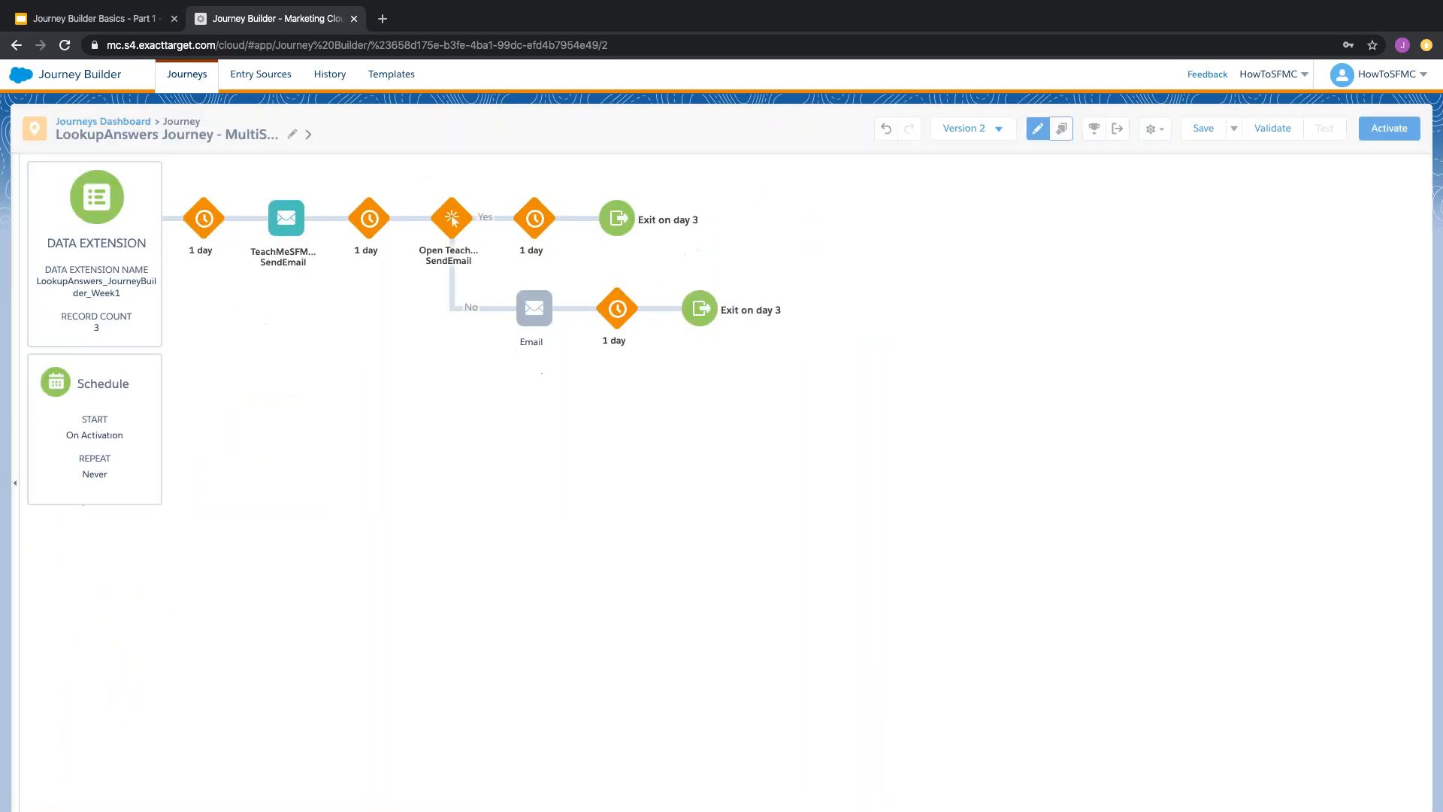
drag(774, 328, 814, 318)
mouse_move(880, 297)
click(881, 293)
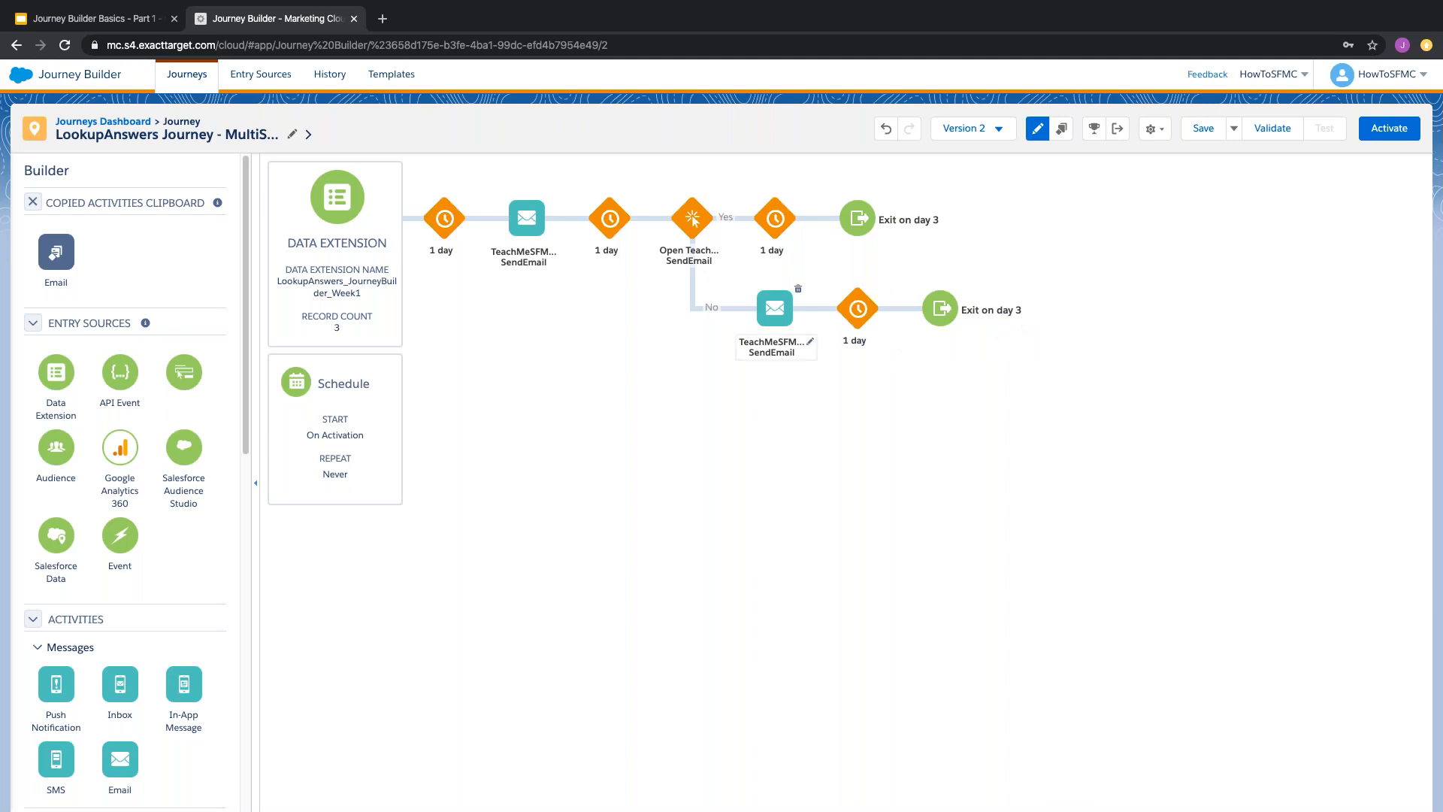
- Delete the 1-day wait before the first email and add a second Engagement Split at the start of the Yes path
click(466, 198)
click(567, 238)
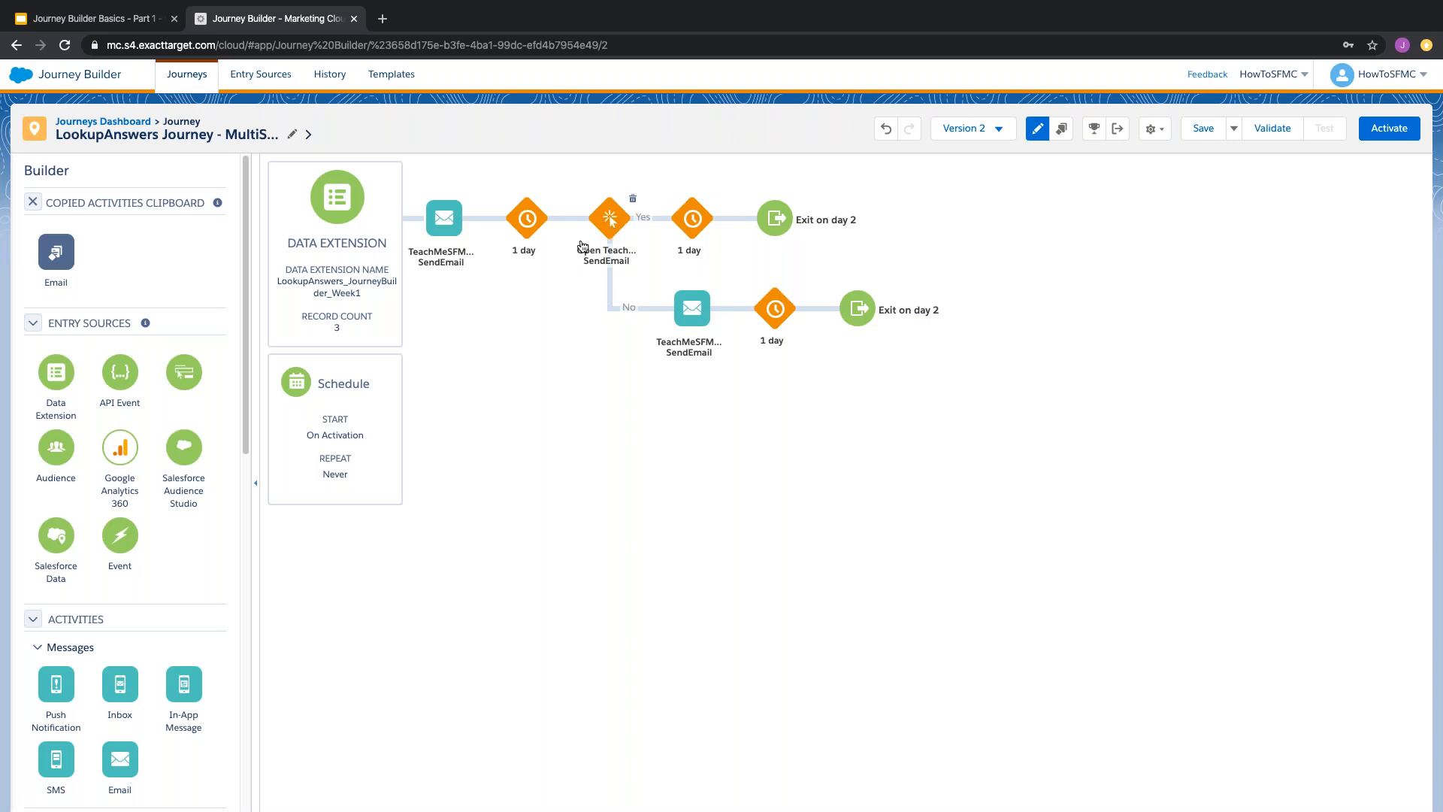
scroll(180, 499, down, 3)
scroll(181, 499, down, 3)
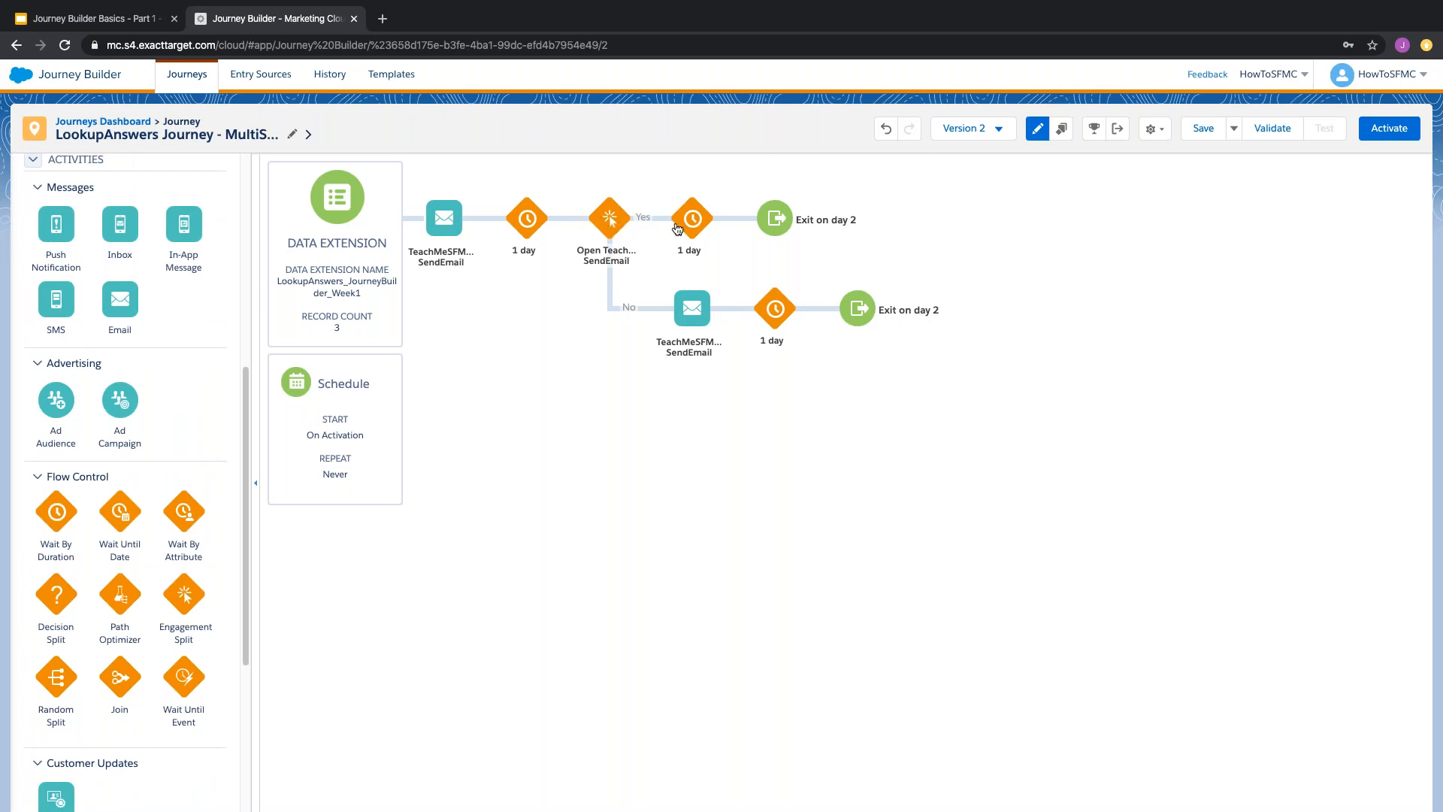
scroll(88, 587, down, 1)
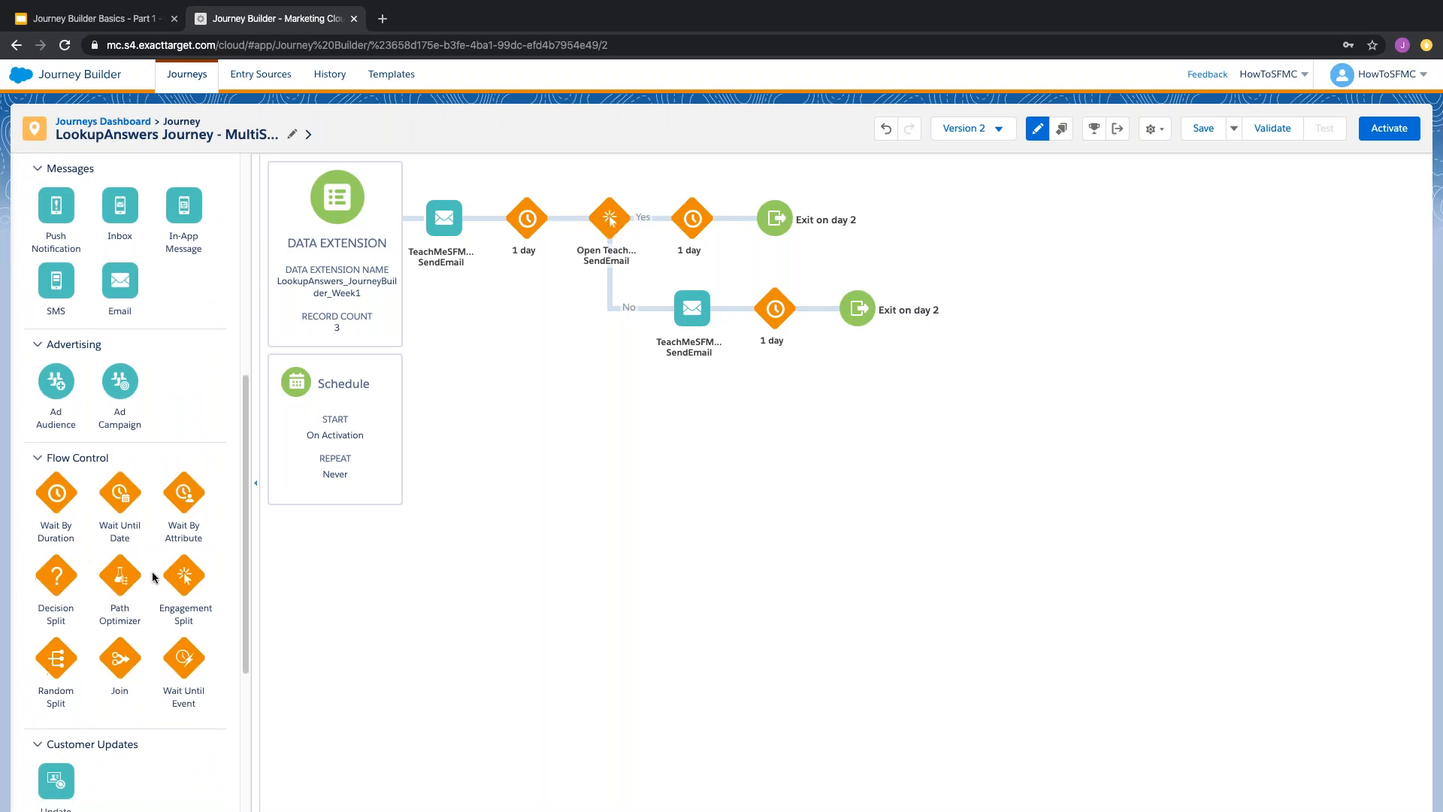
drag(184, 522, 692, 220)
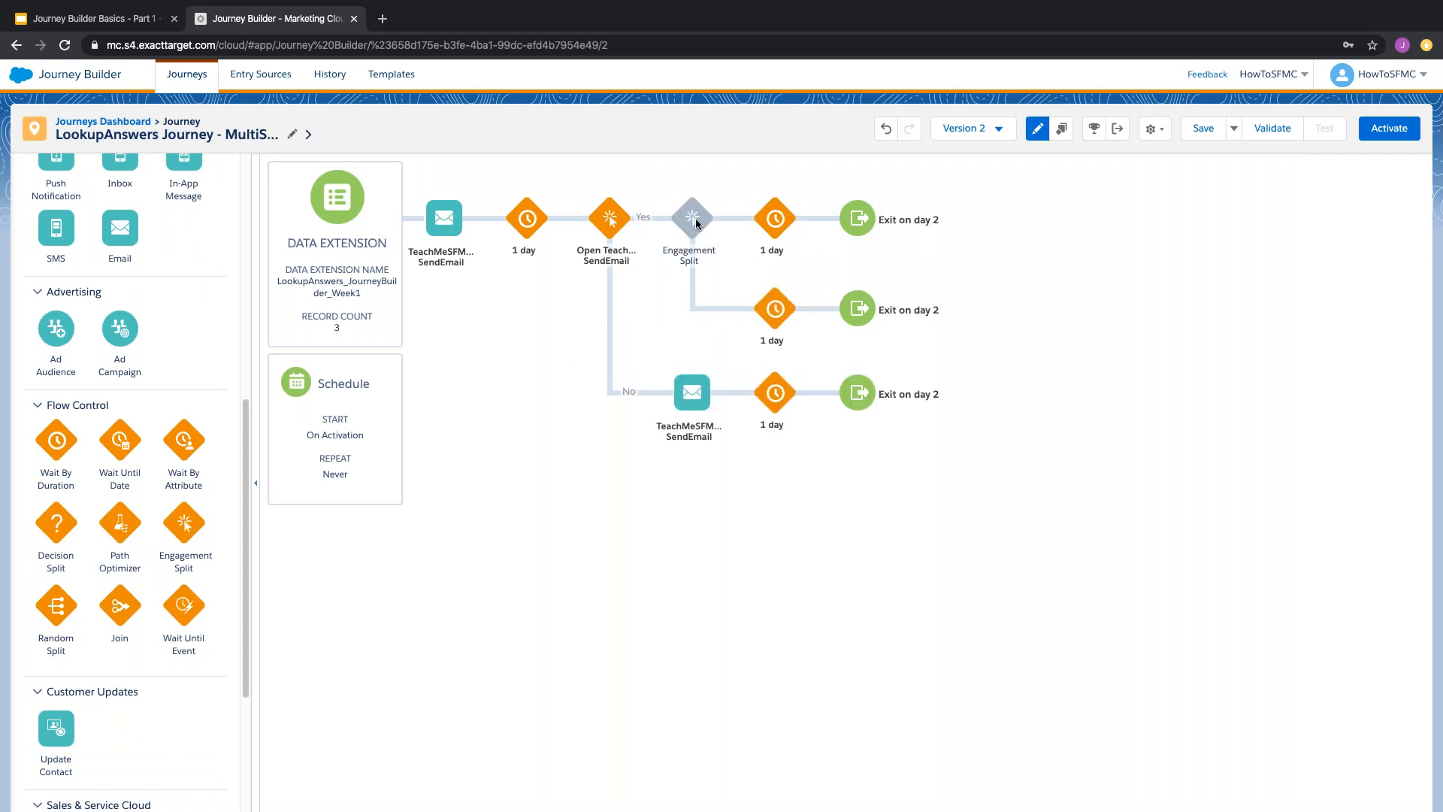
- Configure the new Engagement Split to monitor TeachMeSFMC_SingleSendEmail with Clicks as the message metric
click(695, 221)
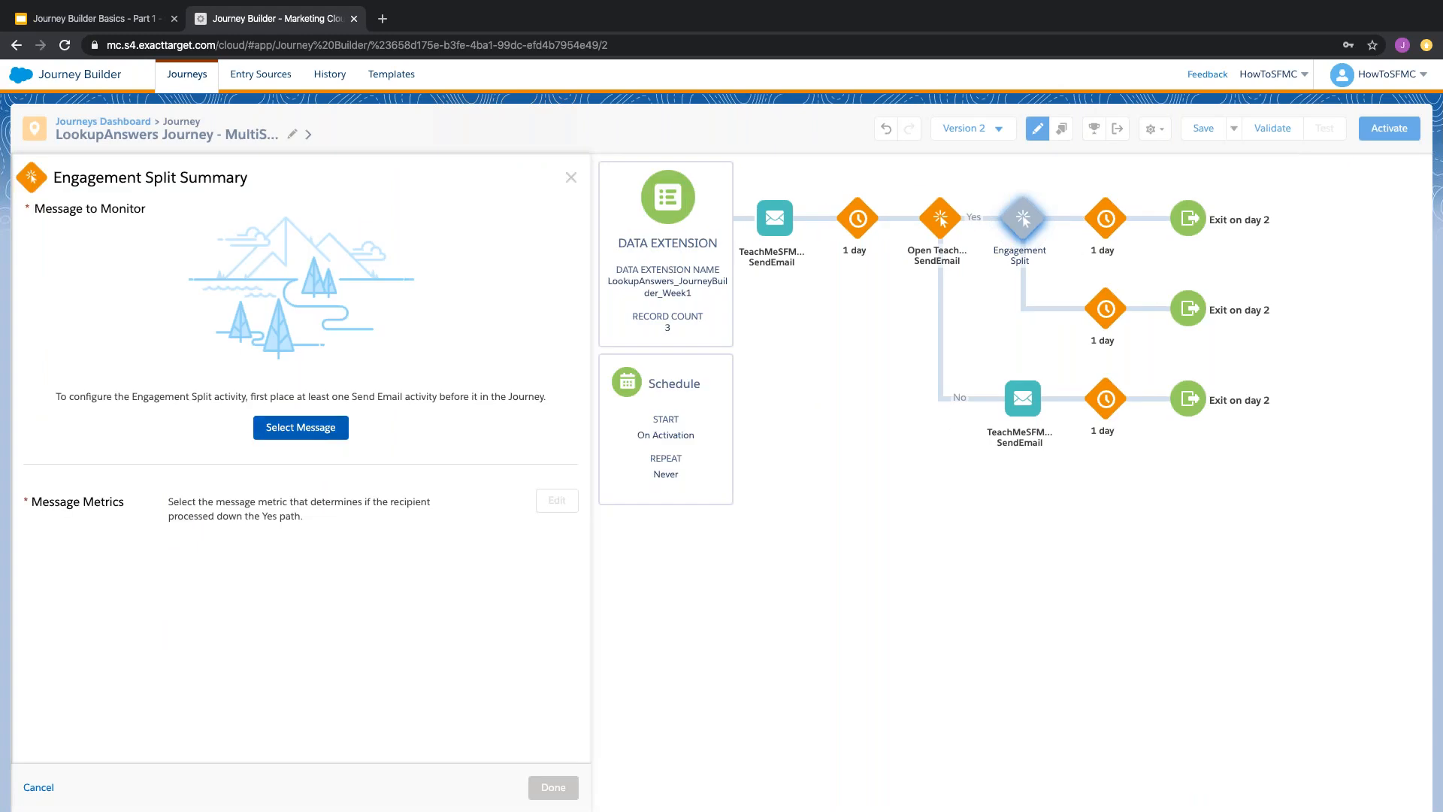
click(293, 429)
click(203, 313)
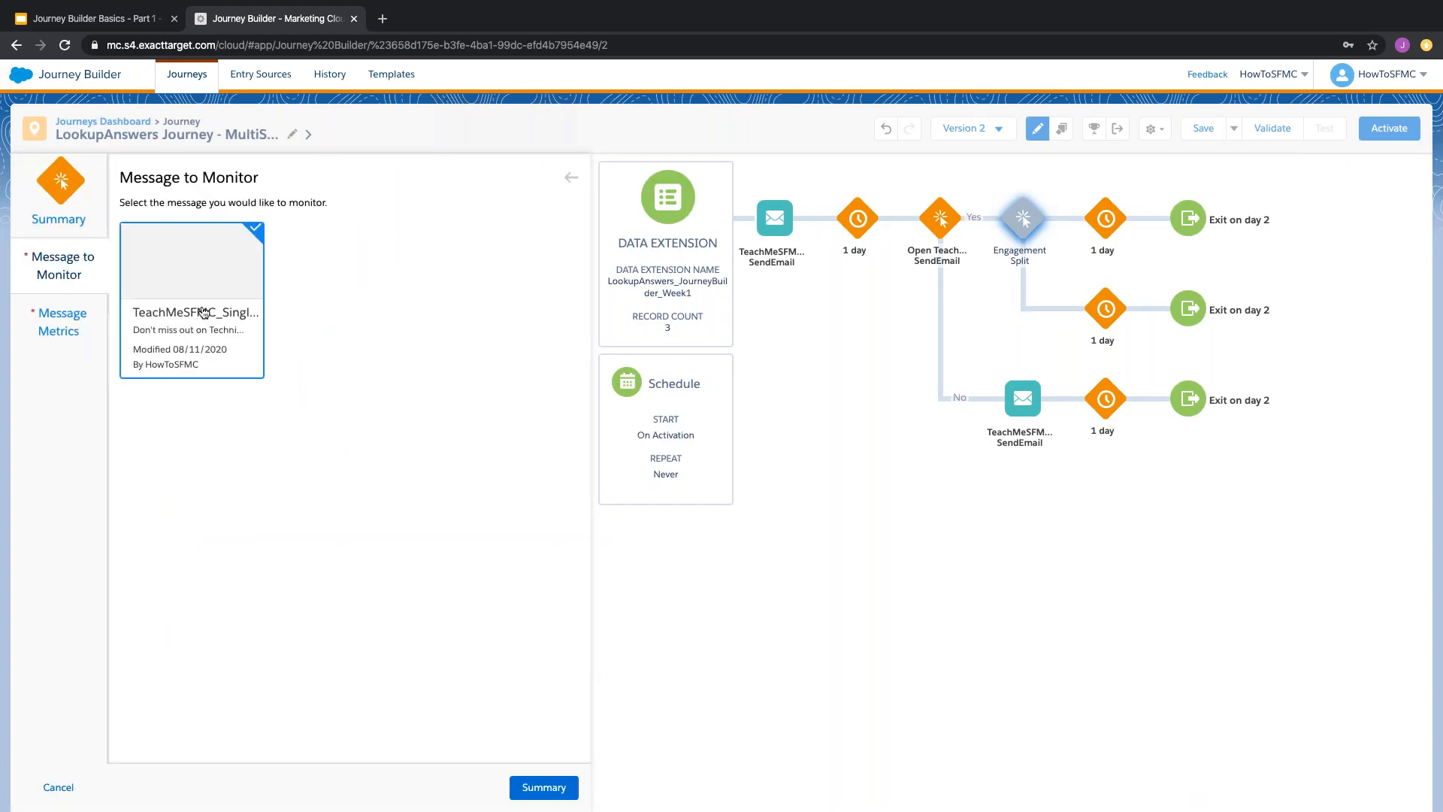
click(547, 786)
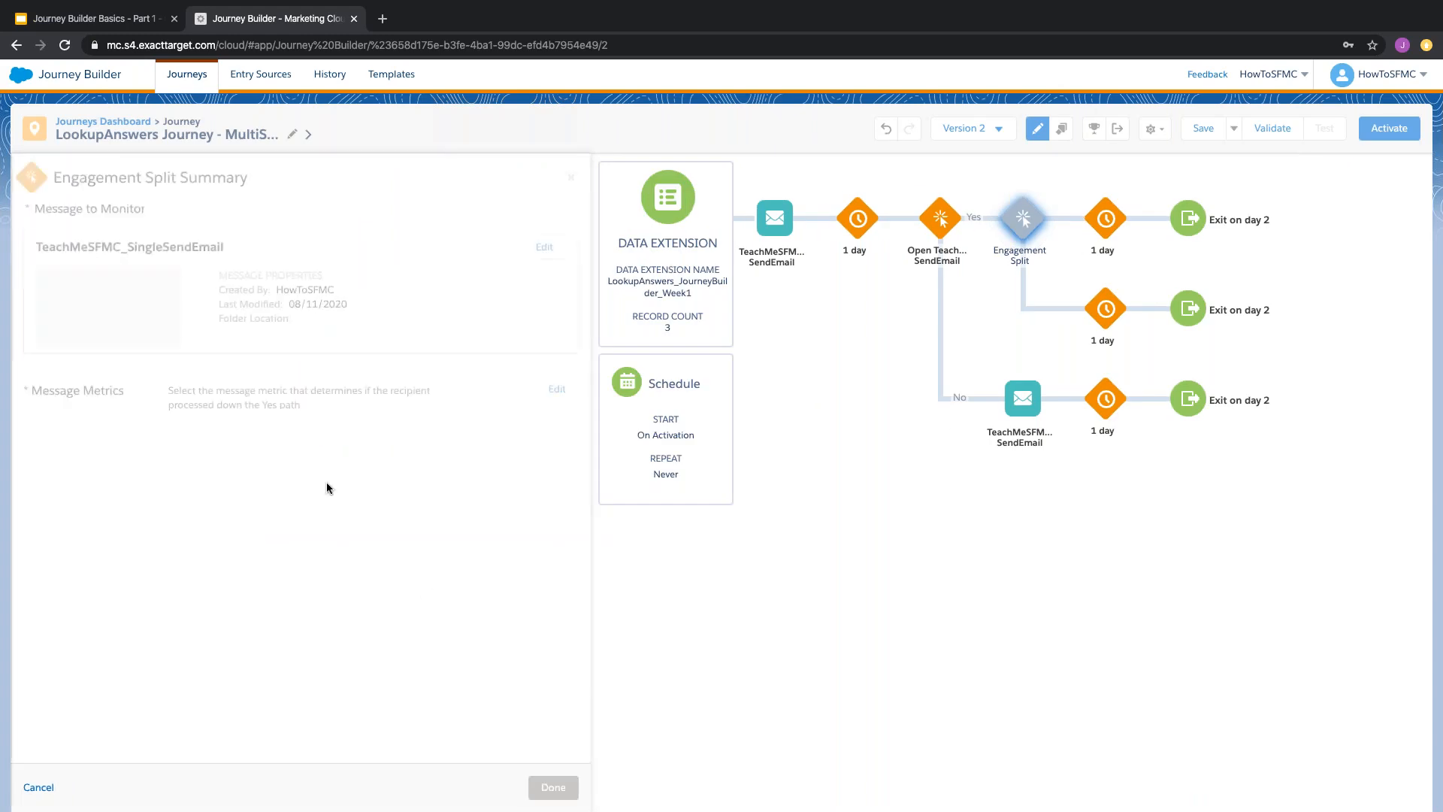
click(557, 389)
click(336, 305)
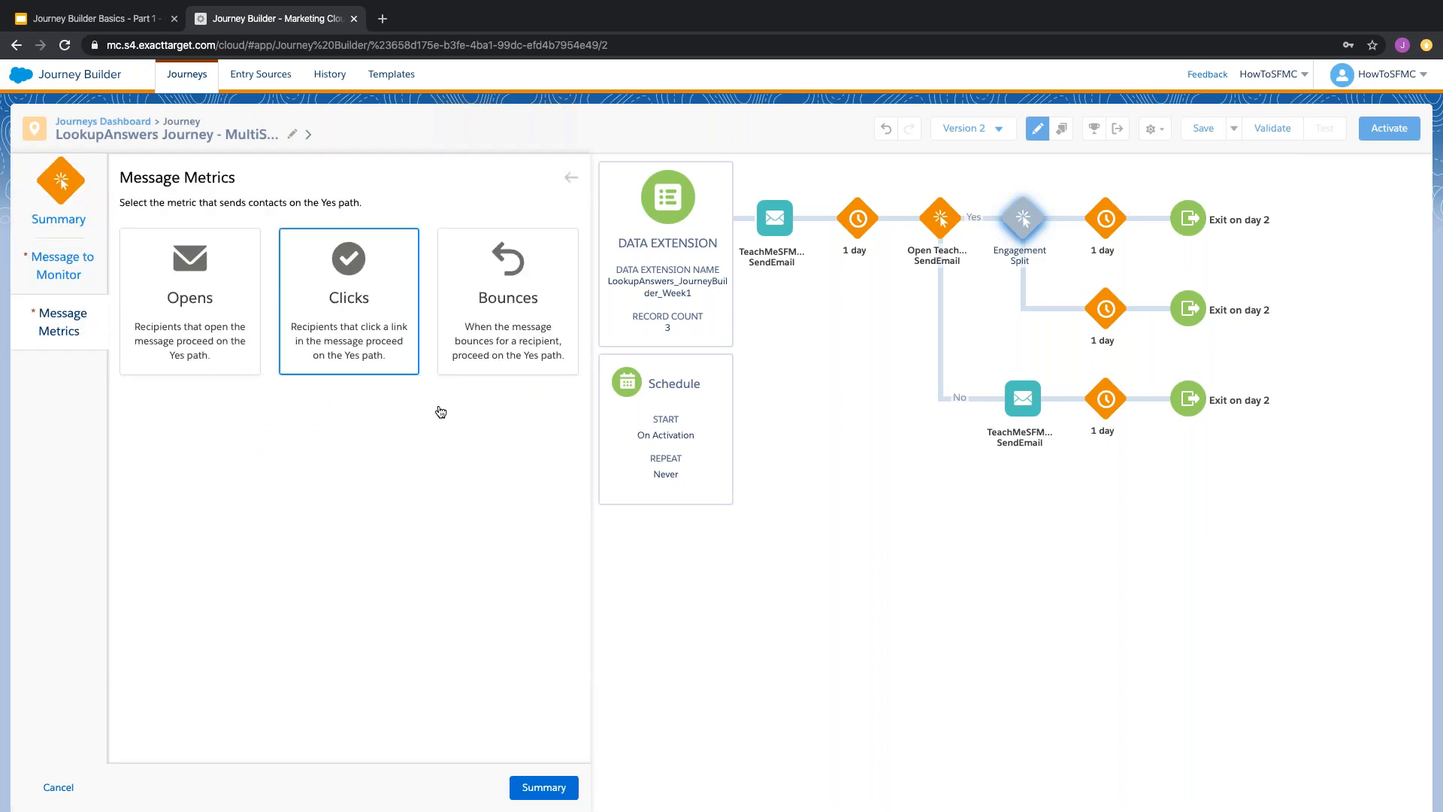
click(546, 787)
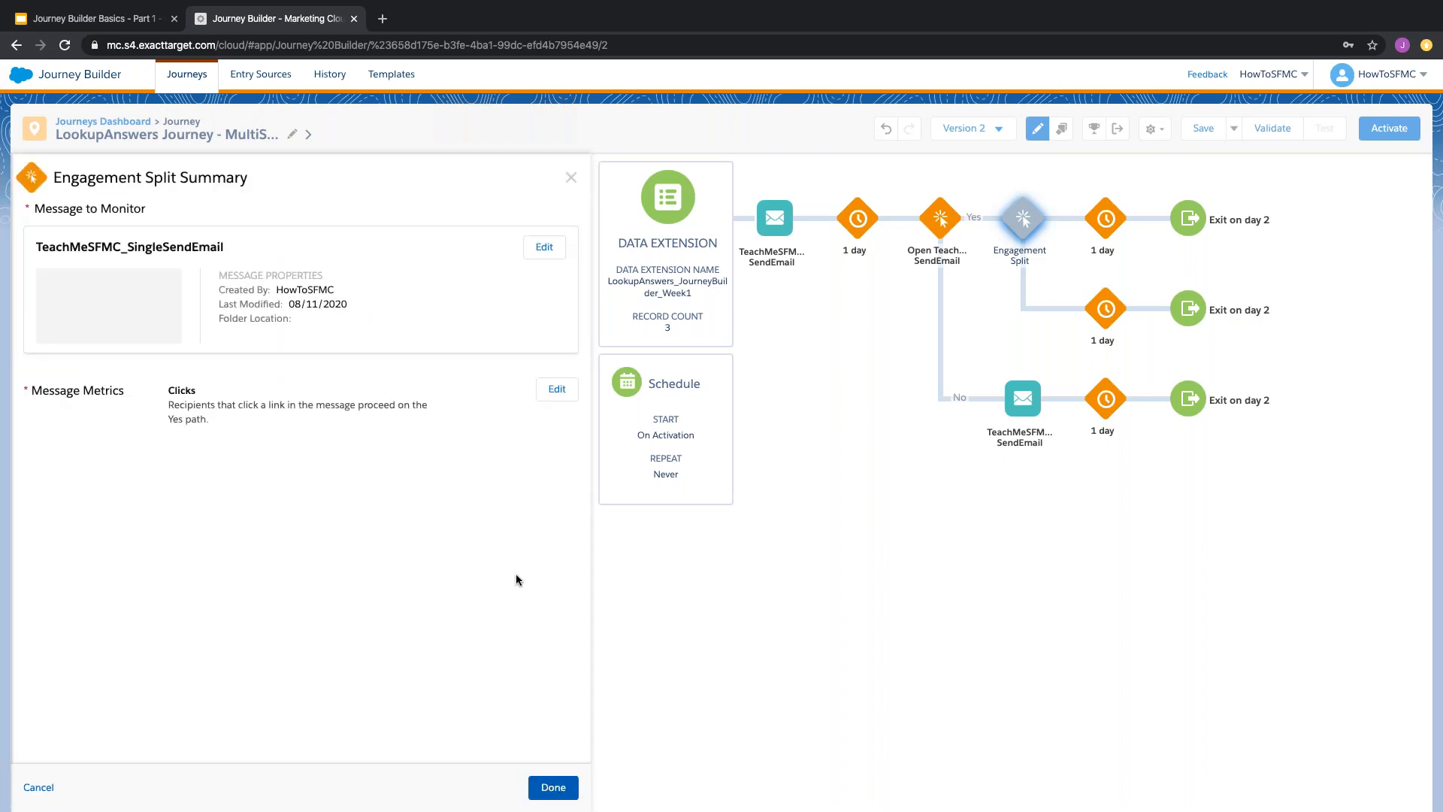
click(557, 388)
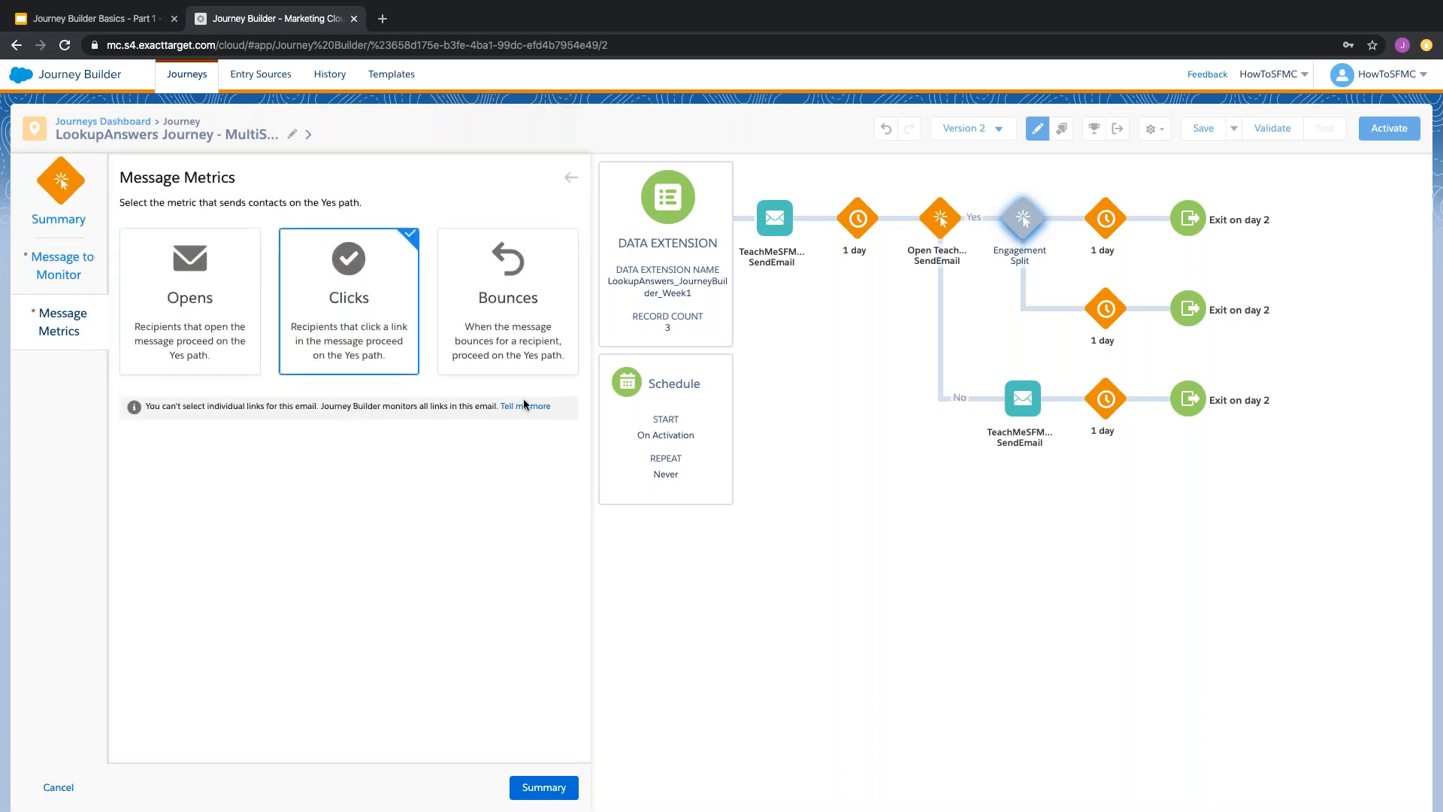
click(530, 784)
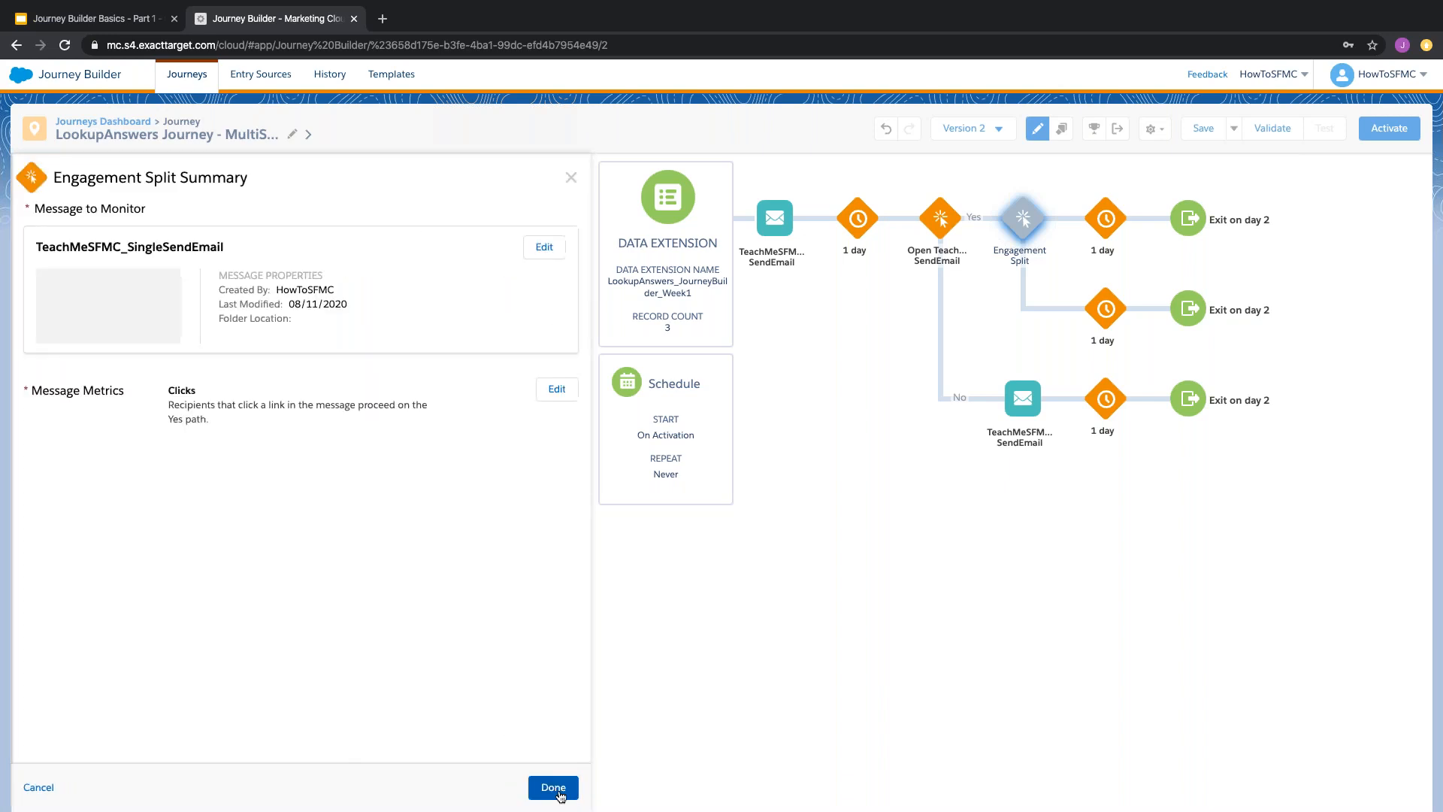
click(557, 792)
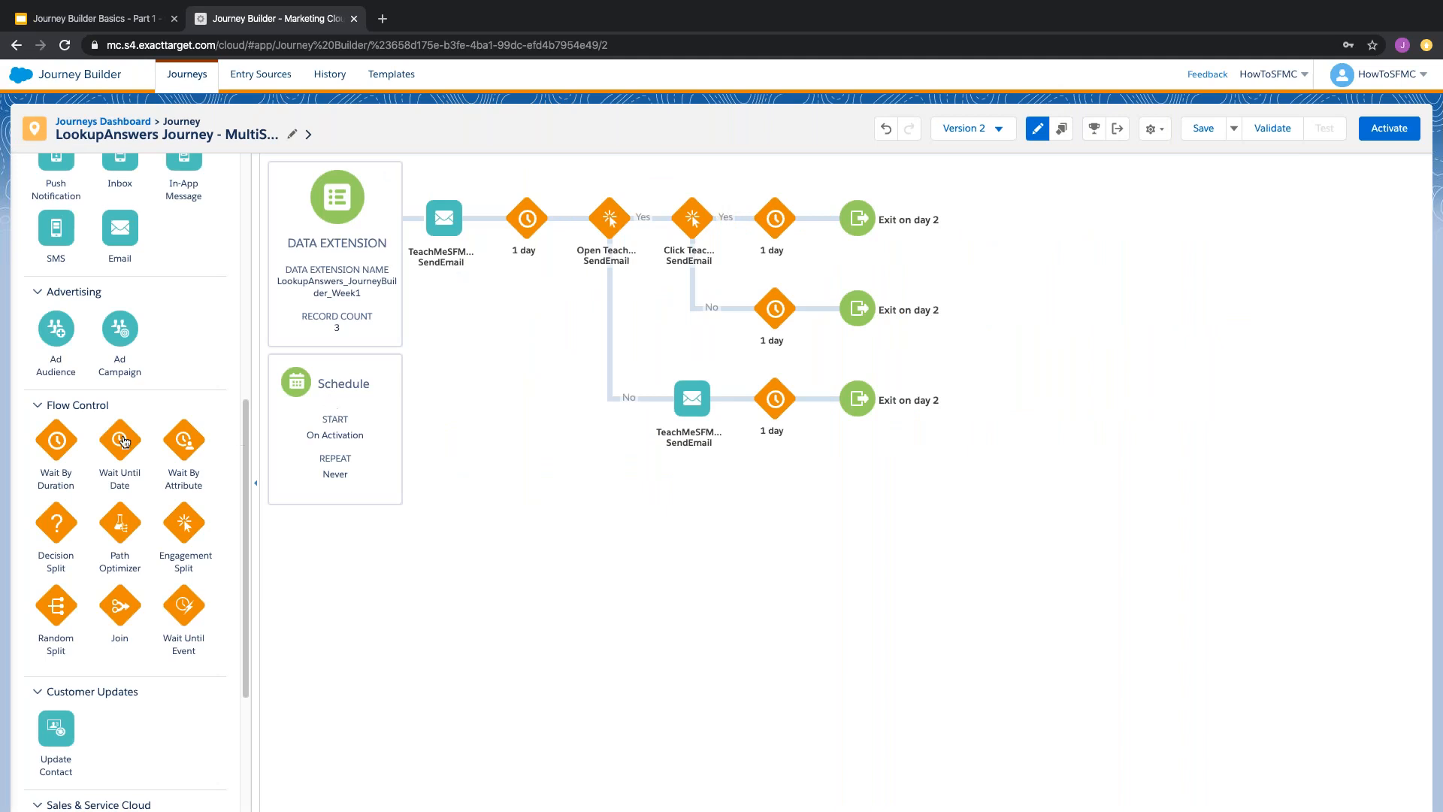
- Add an Email activity before the 1-day wait on both the No and Yes paths of the Clicks split
mouse_move(118, 238)
mouse_down()
mouse_move(817, 214)
mouse_move(139, 250)
mouse_up()
drag(118, 229, 728, 309)
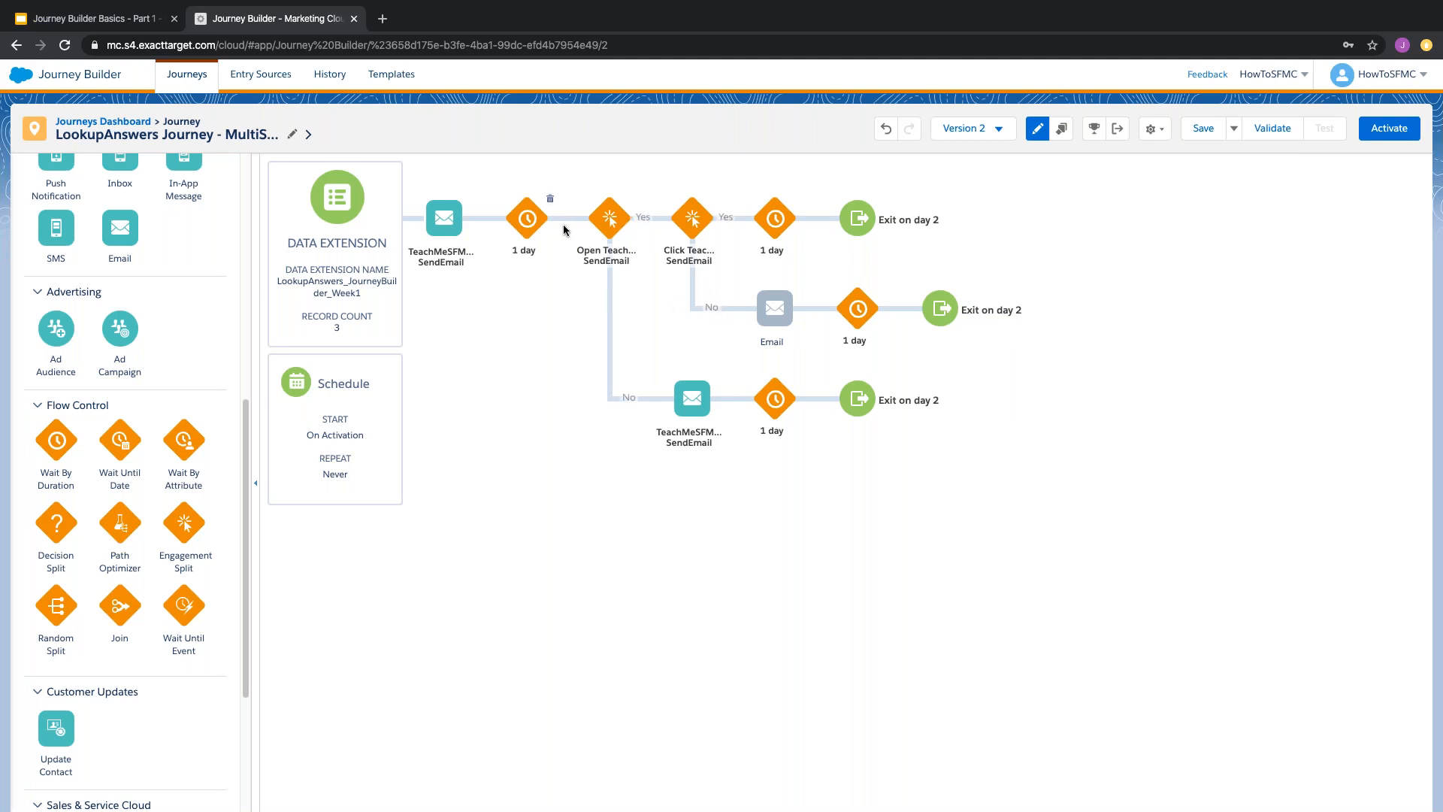
mouse_move(611, 224)
drag(115, 229, 740, 220)
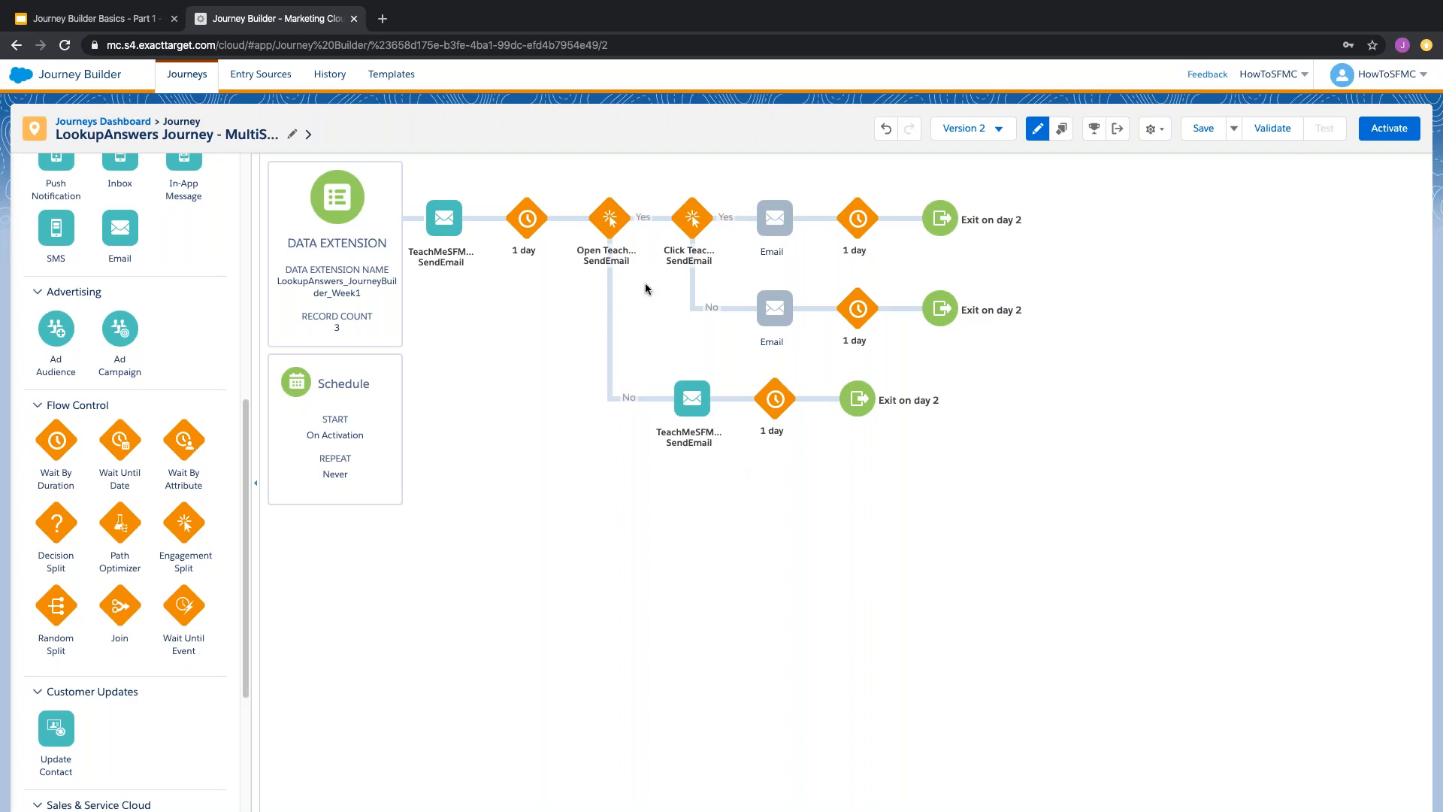
- Switch to the Google Slides presentation, advance to the Q&A slide and present it full screen
click(74, 21)
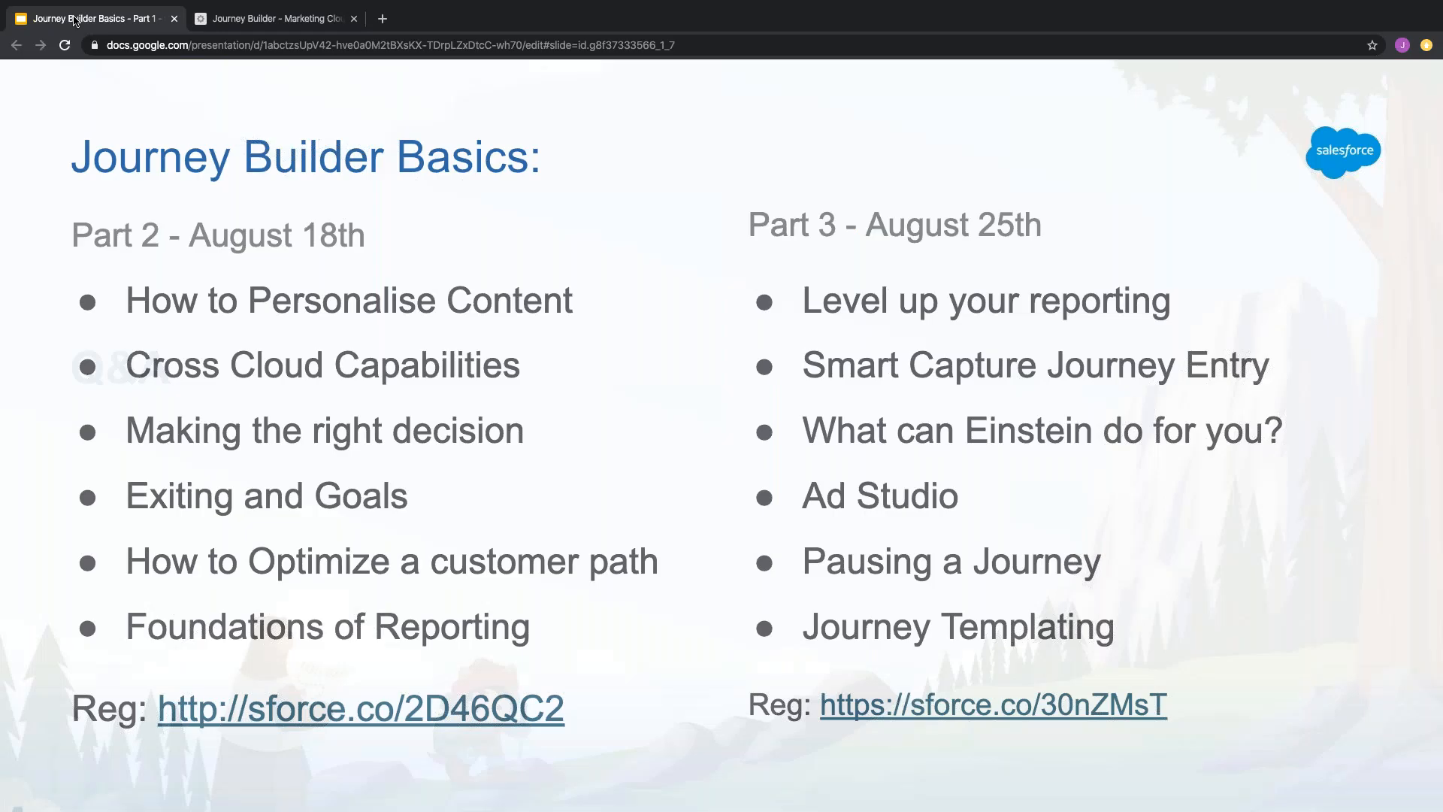
click(360, 283)
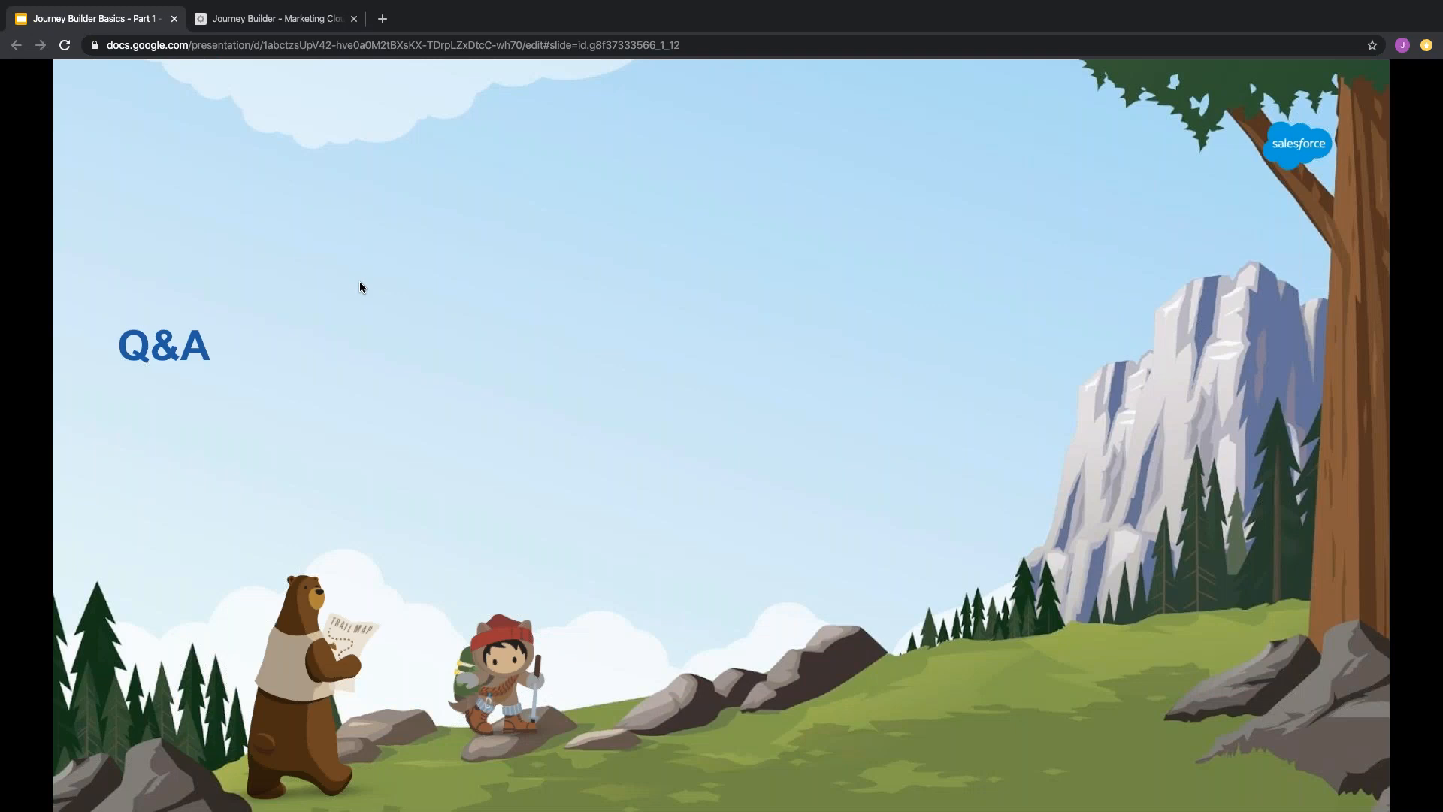
key(Escape)
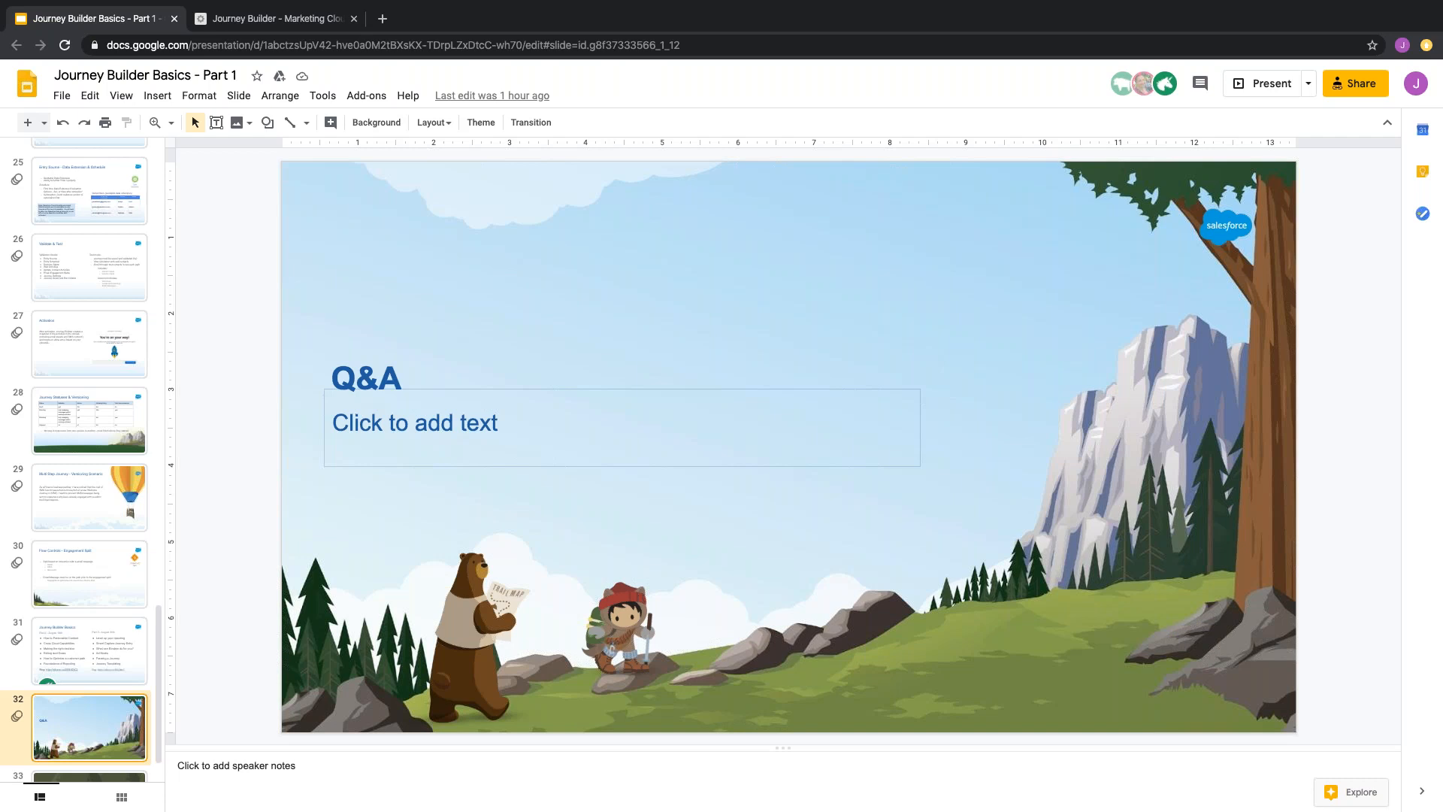
click(1240, 89)
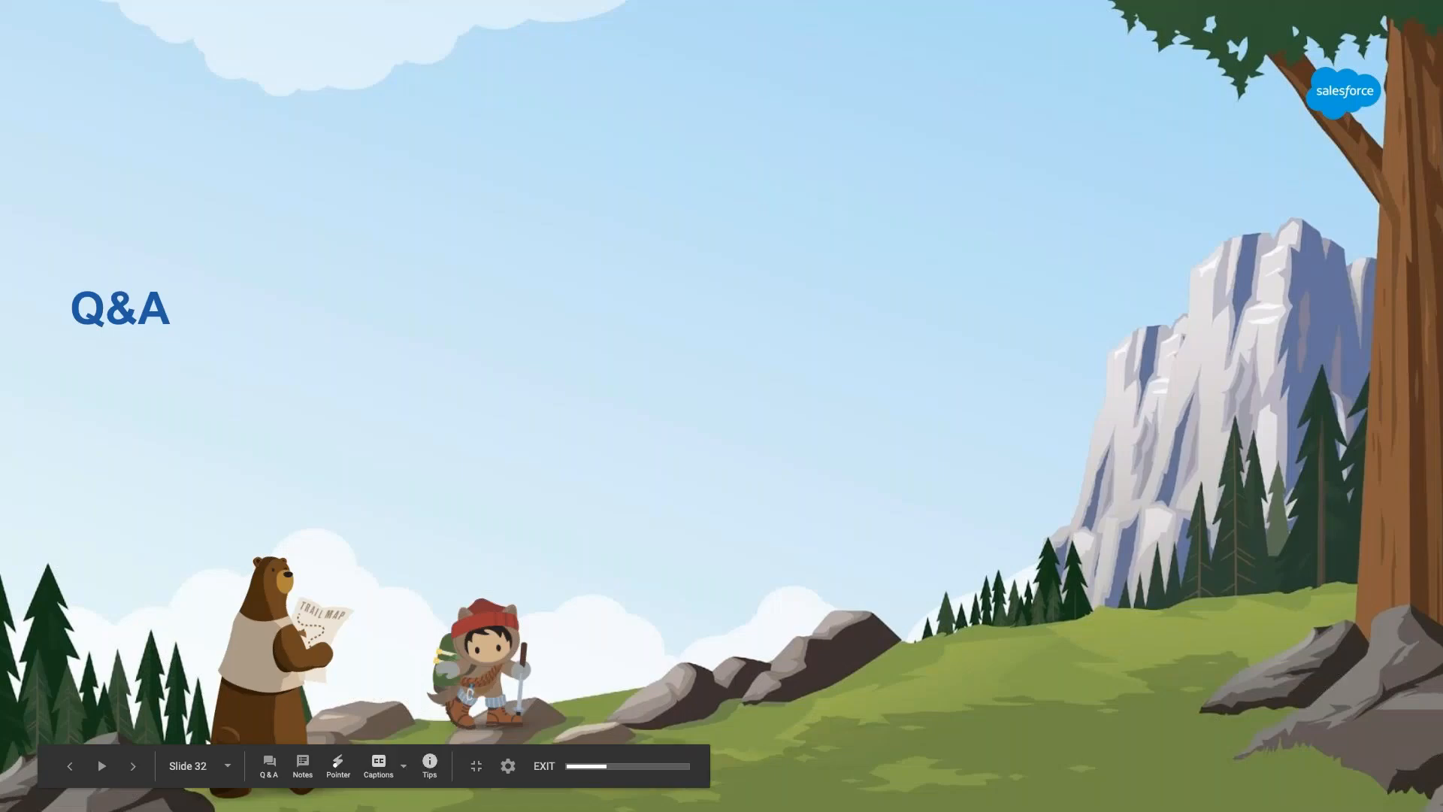
key(Escape)
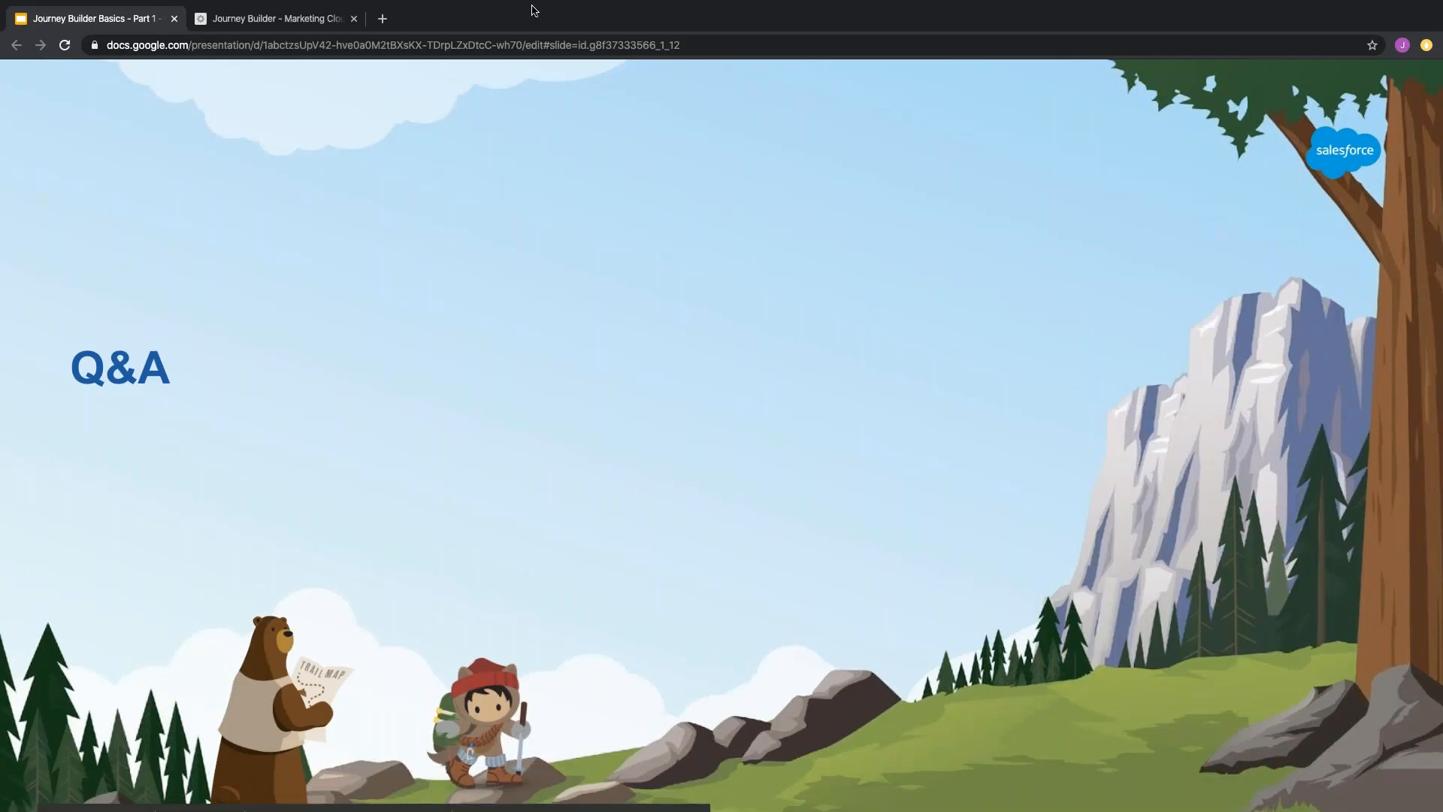
- Switch back to Journey Builder and add a Wait By Attribute before the email on the Opens split's No path
click(286, 21)
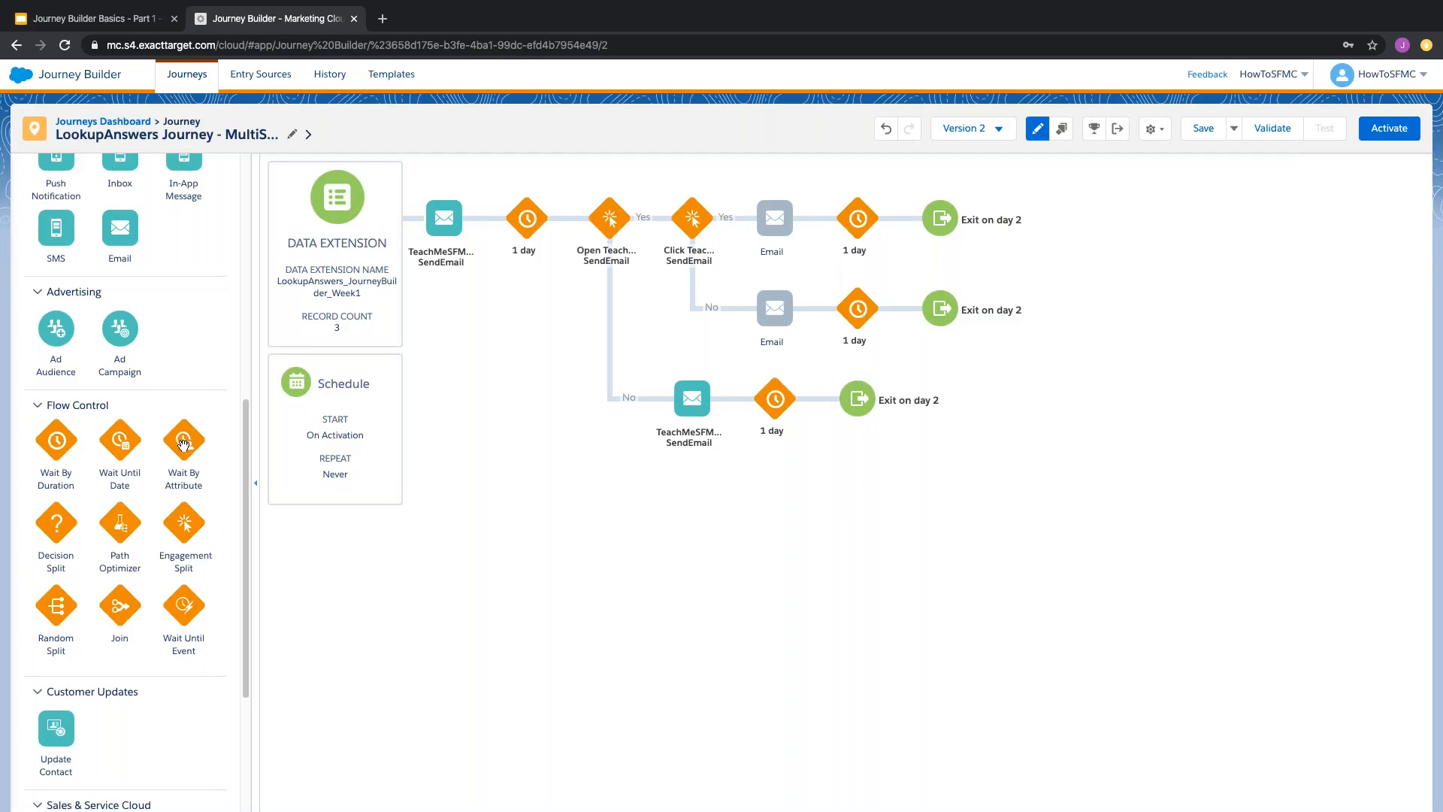
drag(184, 445, 655, 405)
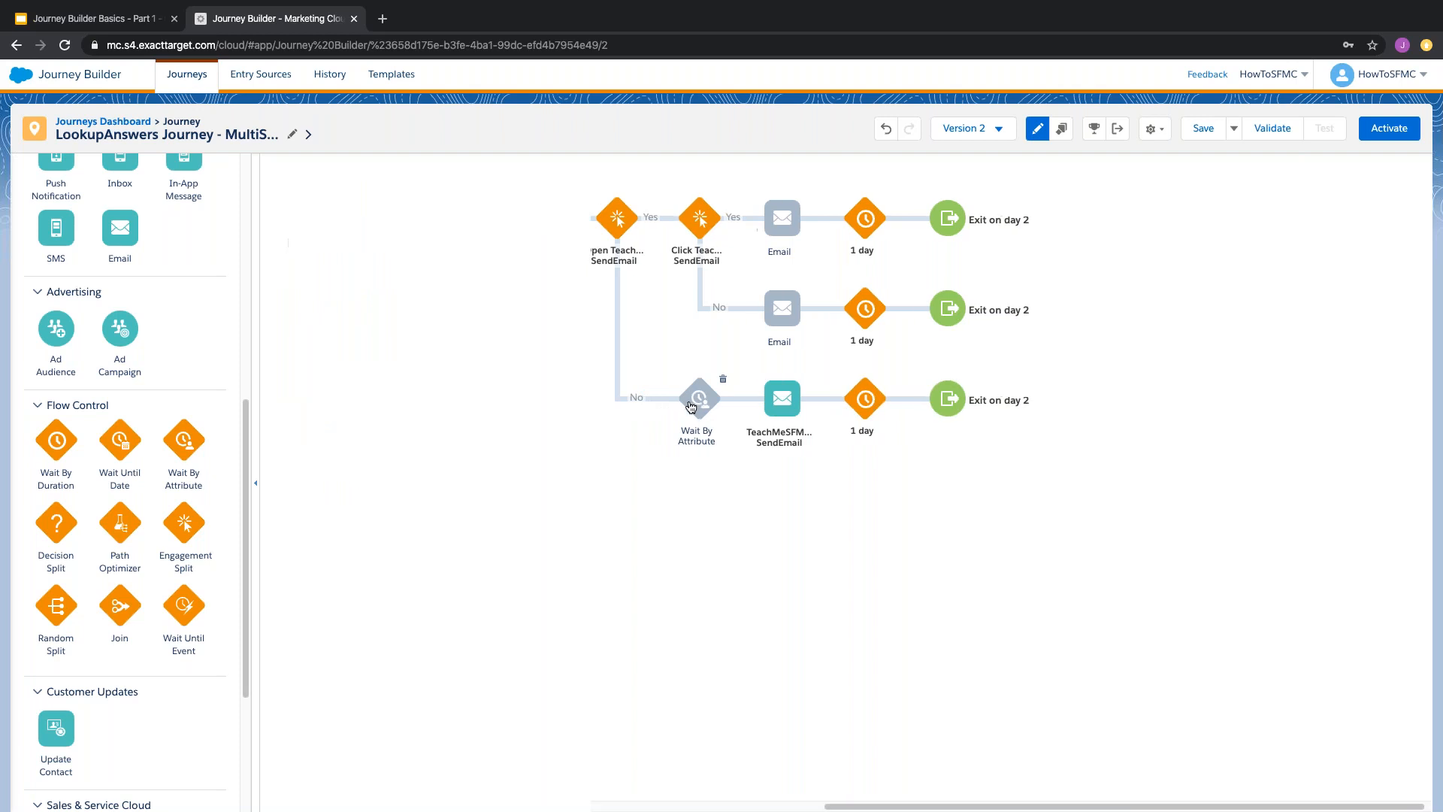
- Browse Contact Data and MobileConnect Data for a date-based attribute for the Wait By Attribute, and return to its summary
click(690, 405)
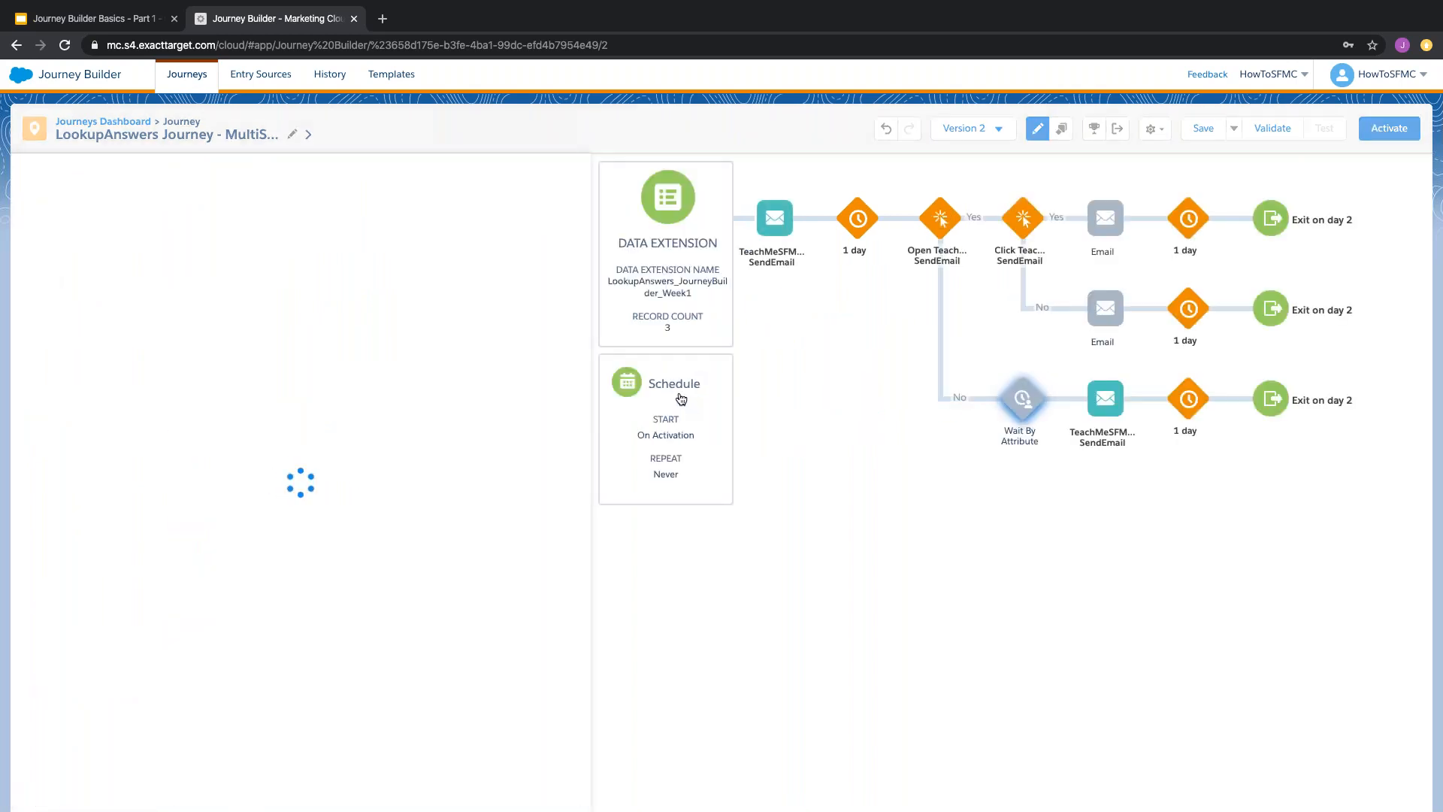
click(300, 380)
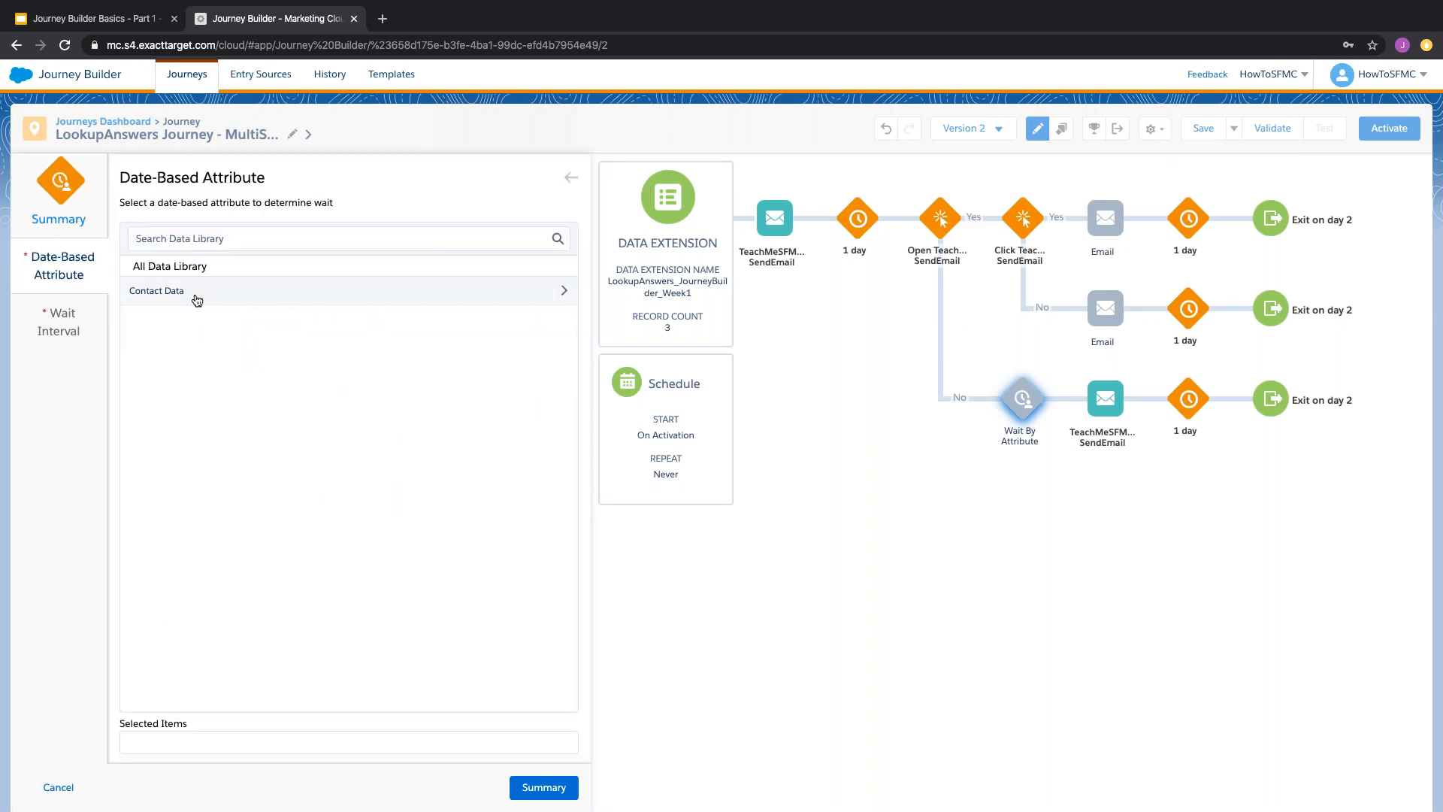
click(197, 299)
click(201, 293)
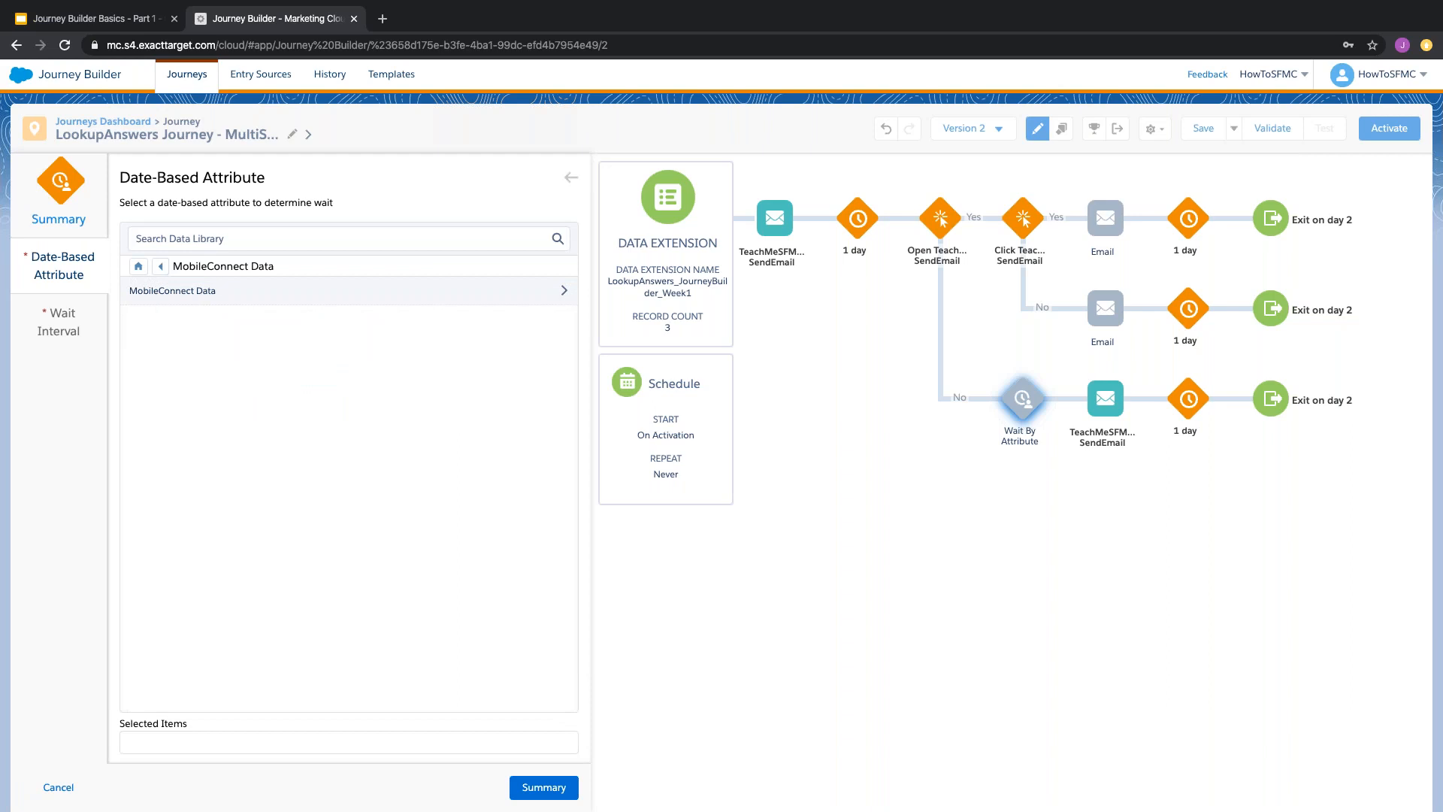
click(571, 181)
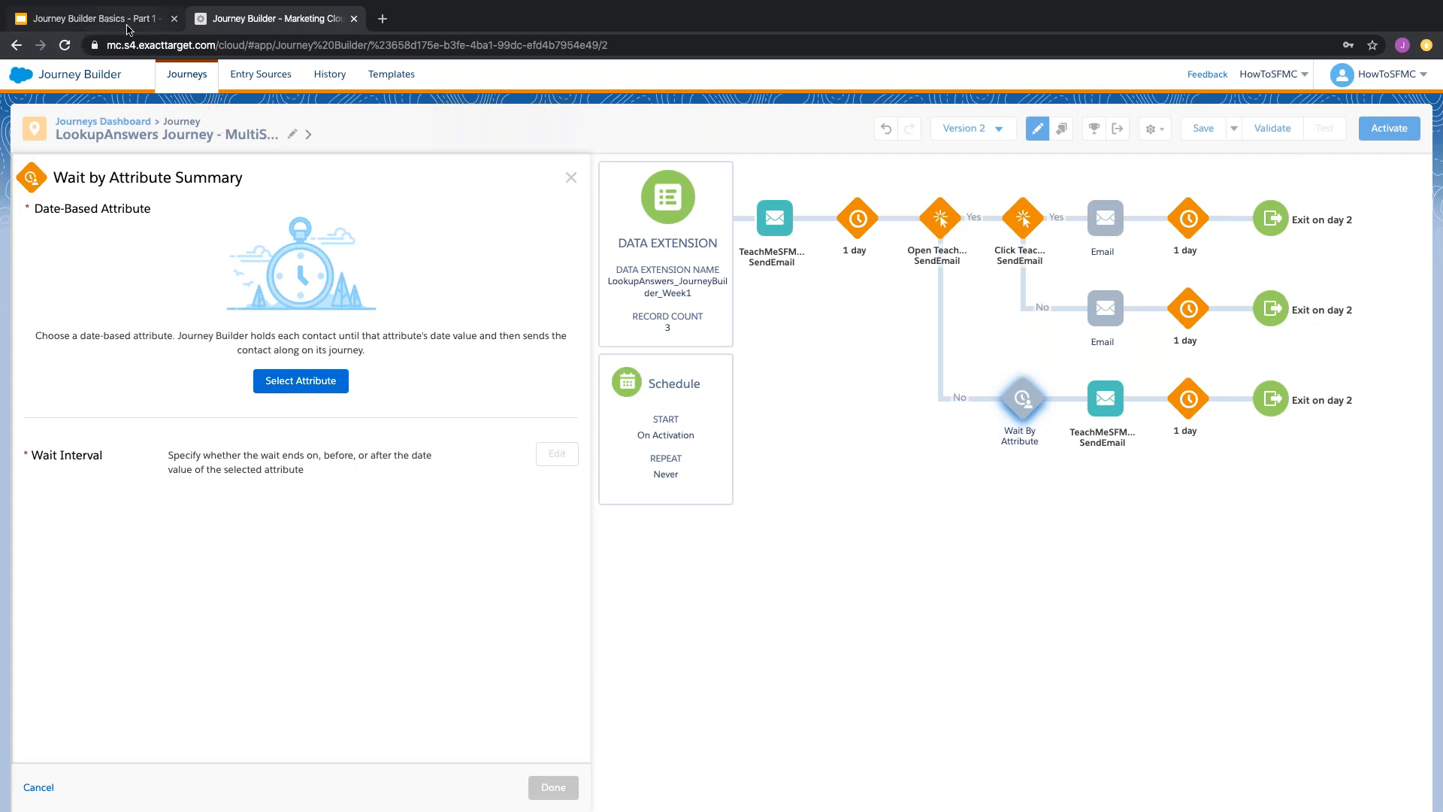
- Switch to the Google Slides presentation and restart the slideshow on the Q&A slide
key(Escape)
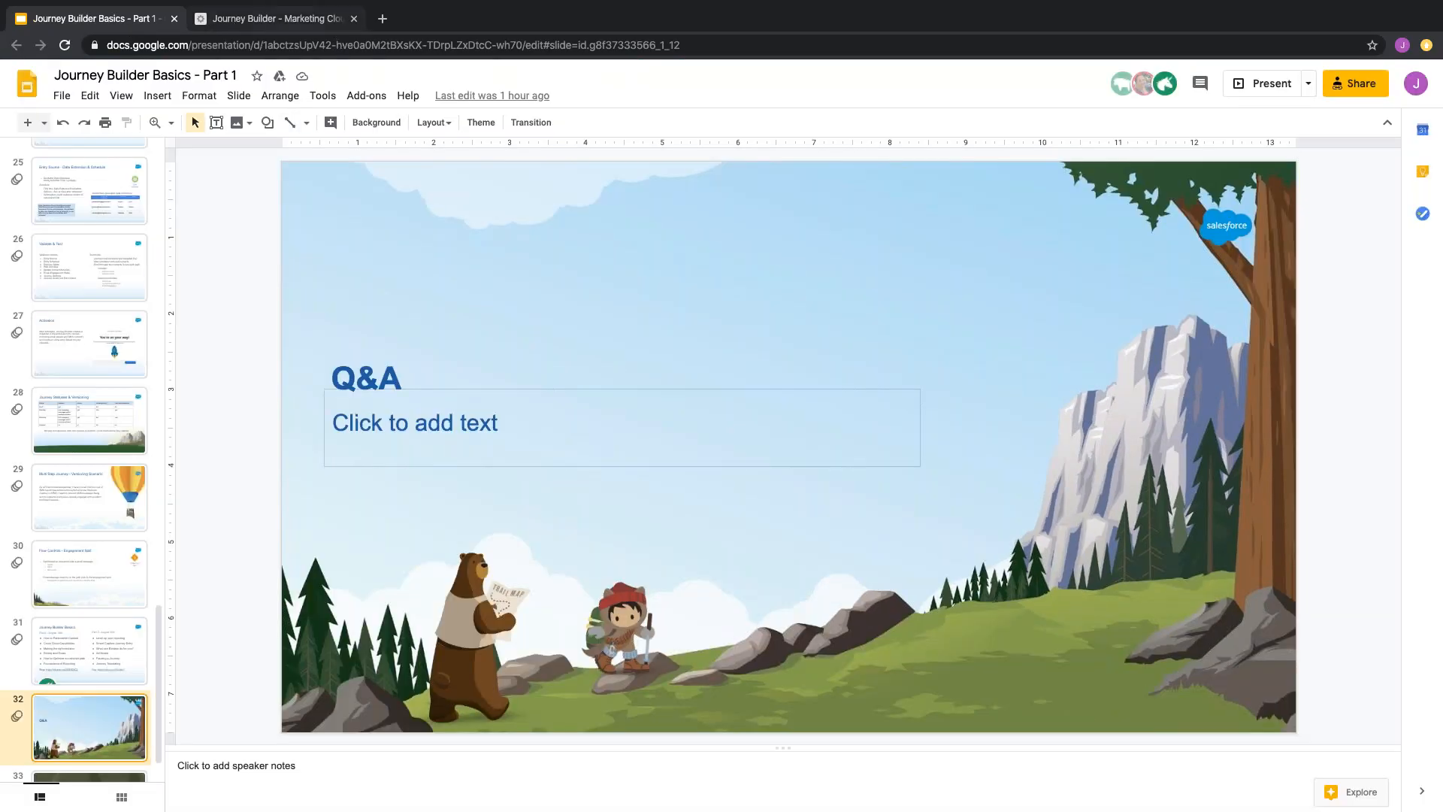
click(1271, 84)
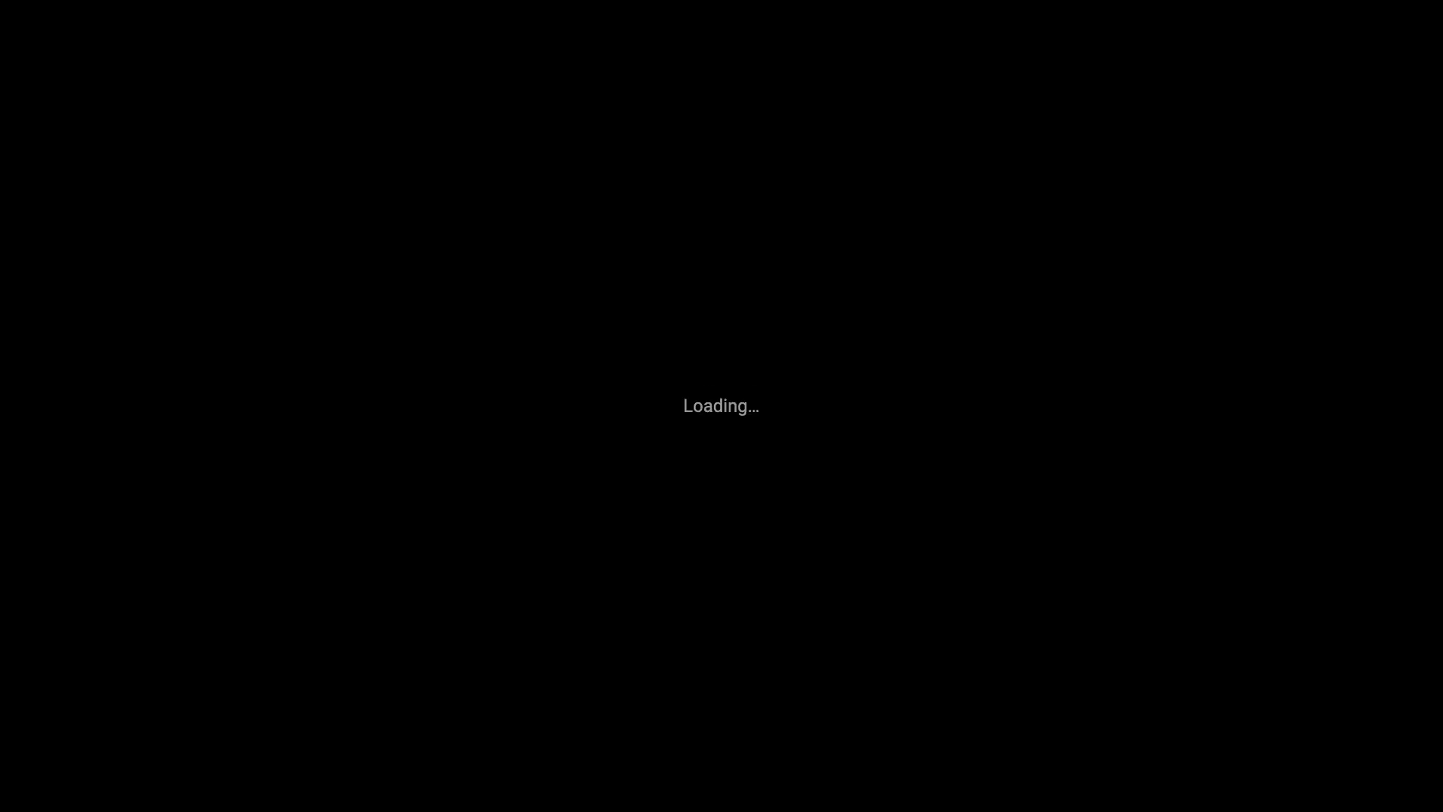